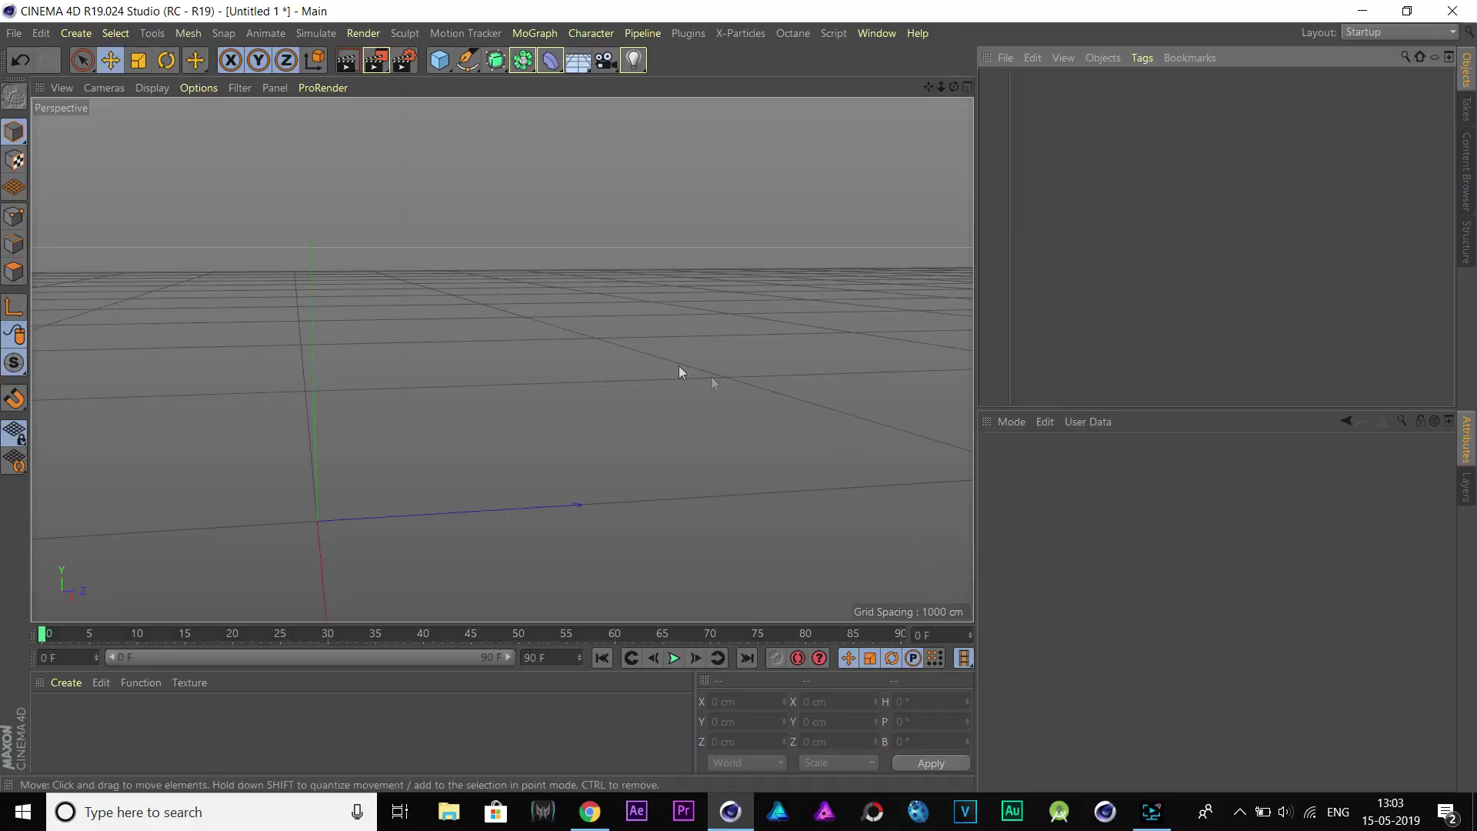
- Add a standard particle emitter to the scene
click(299, 35)
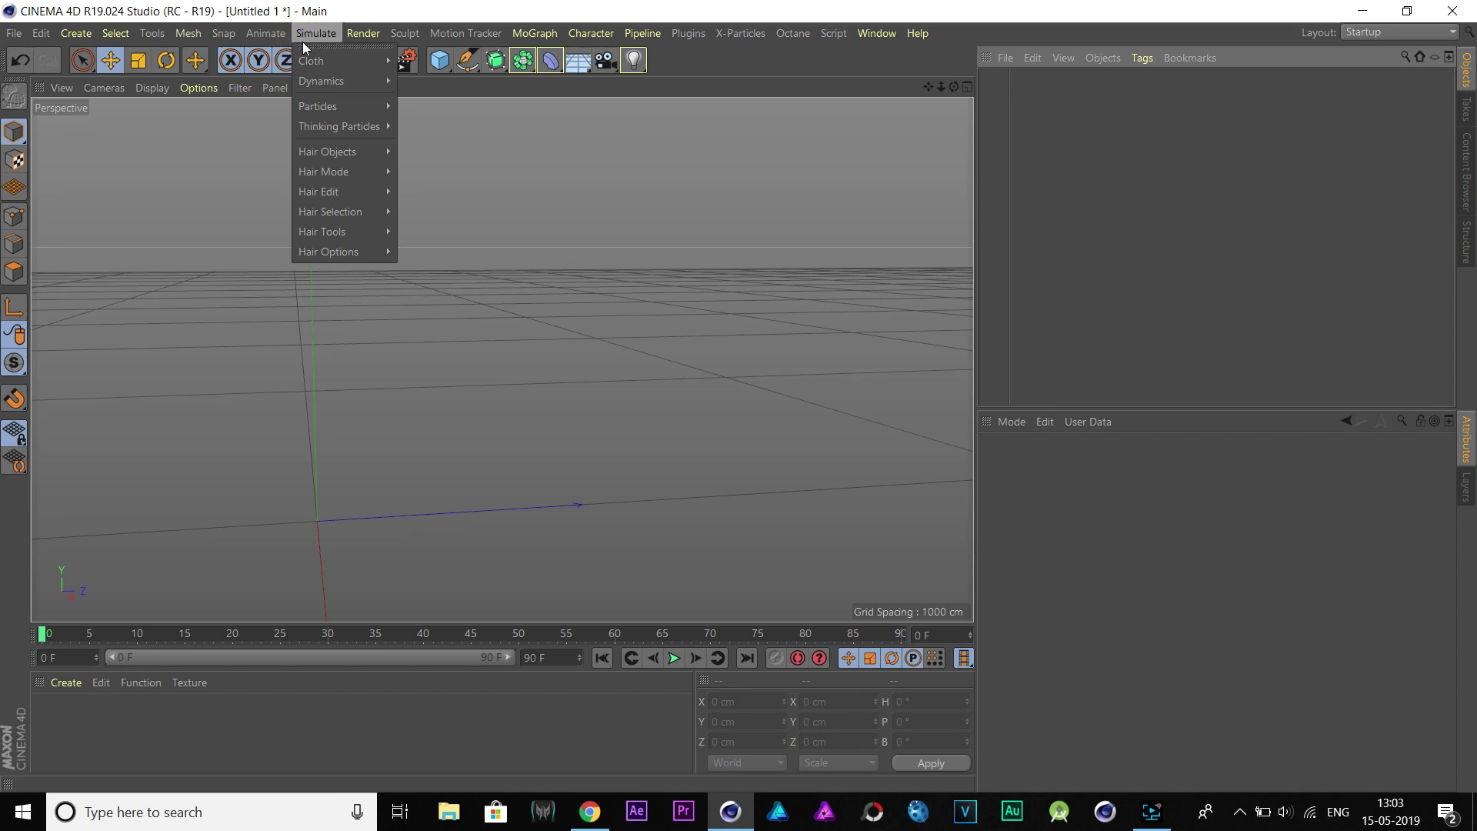
mouse_move(316, 105)
click(436, 112)
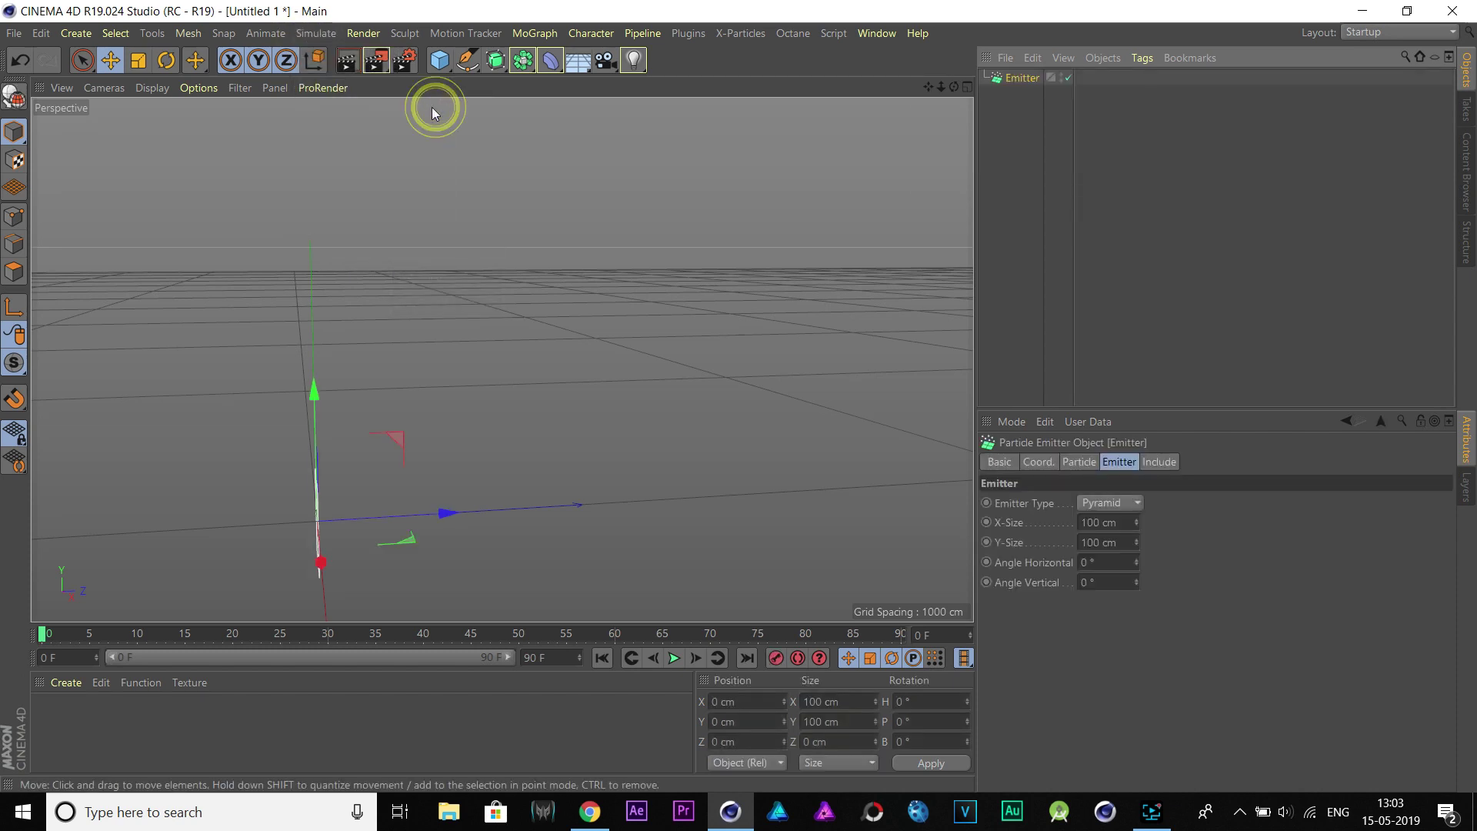
- Rotate the emitter to a 90° pitch so it emits particles upward
alt+drag(412, 352, 325, 528)
key(r)
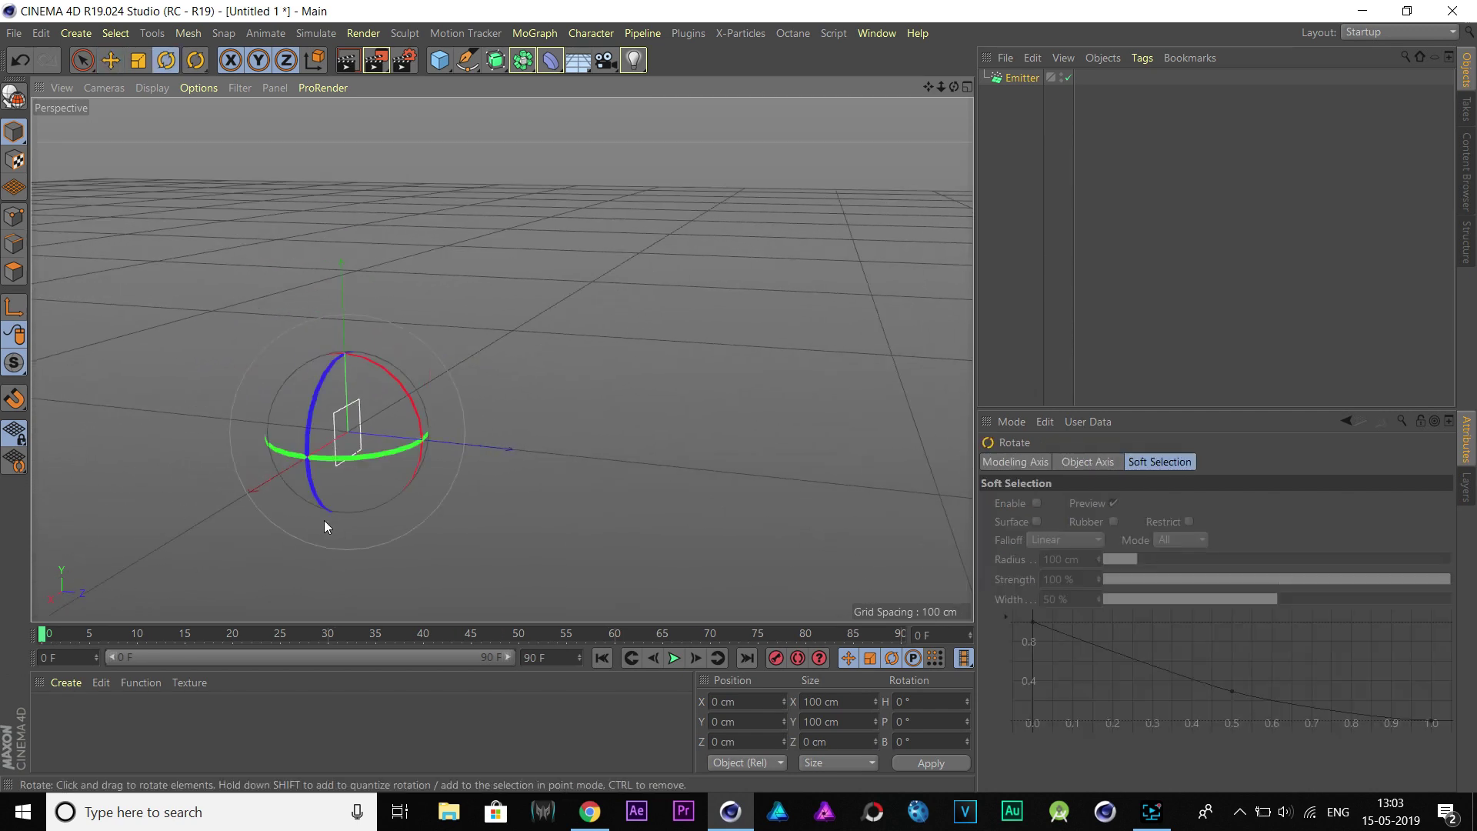
drag(390, 376, 458, 389)
key(e)
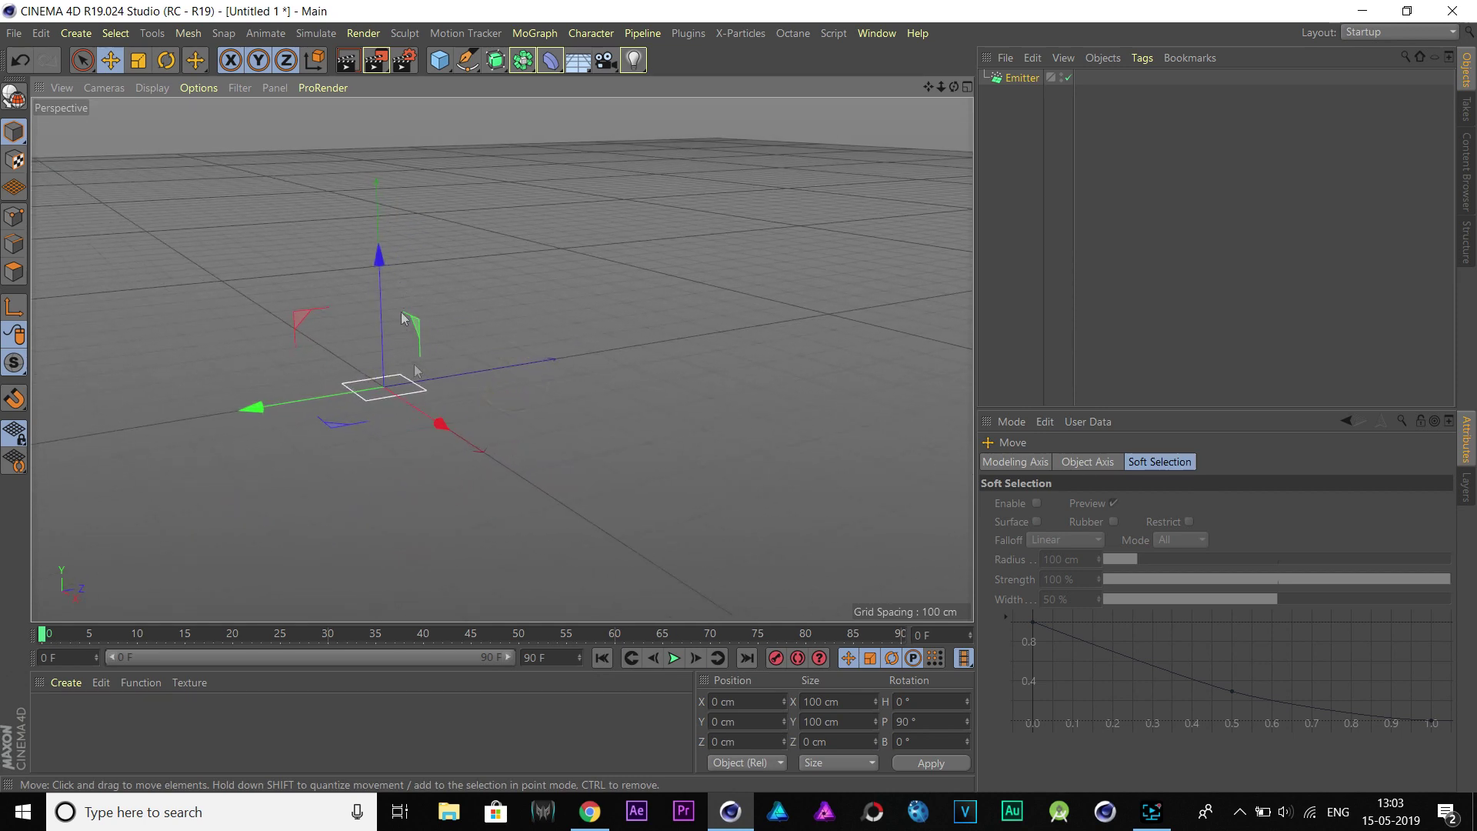
- Set the emitter's X and Y size to 35 cm each and its emitter type to Cone
click(1021, 77)
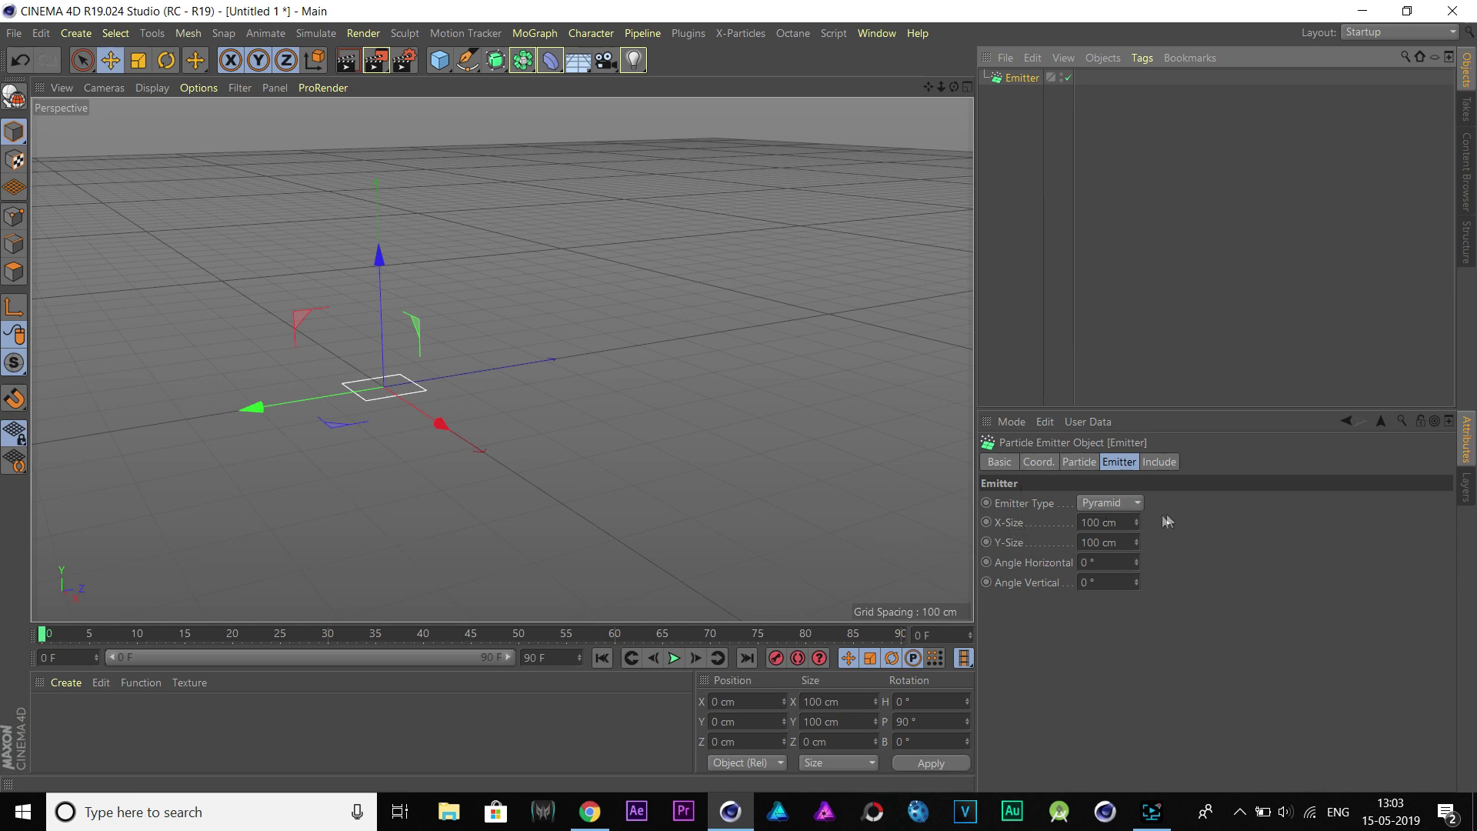
click(1108, 522)
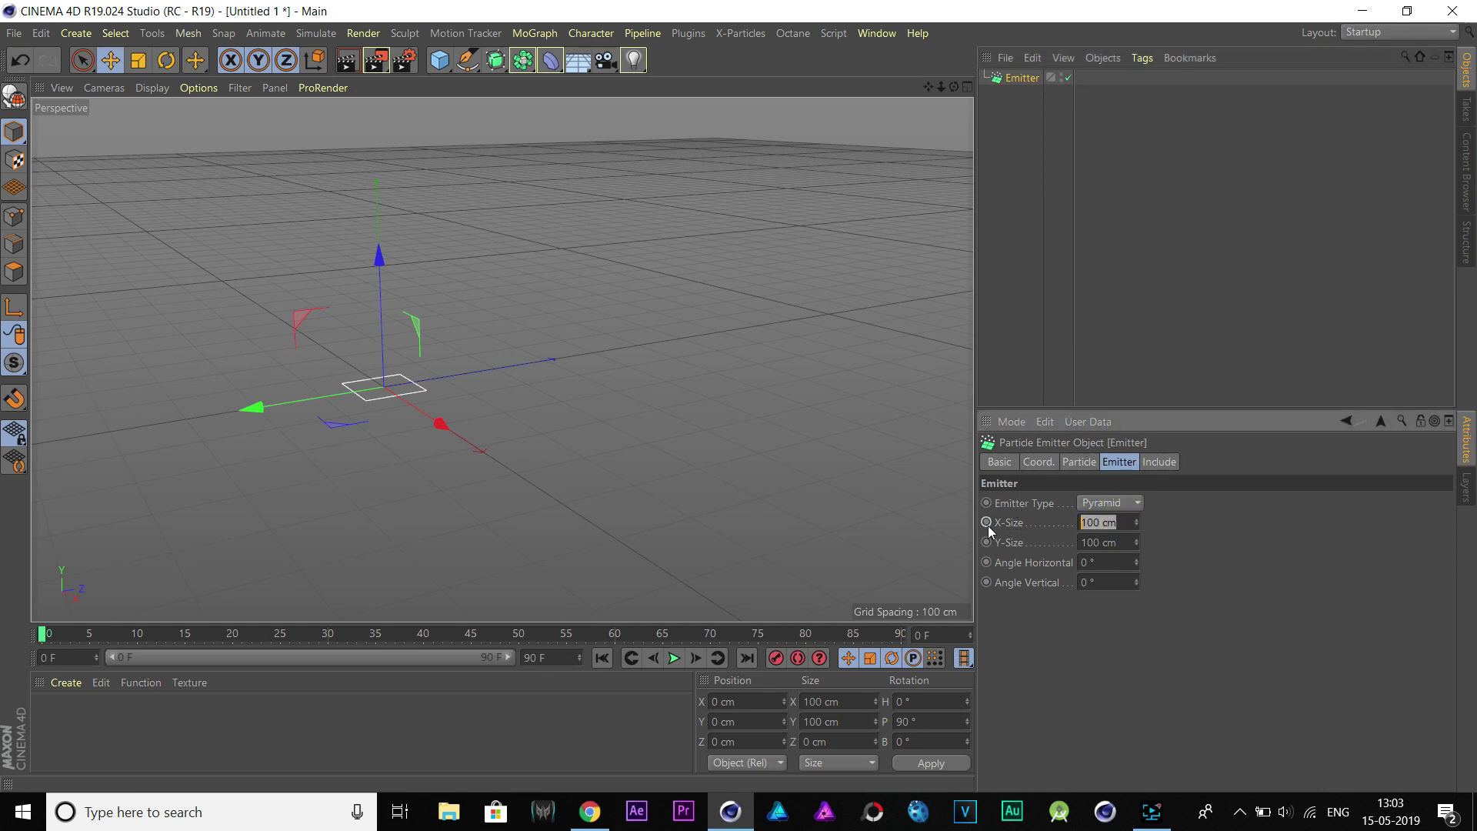
text(35)
click(1115, 543)
text(35)
click(1256, 550)
click(1128, 508)
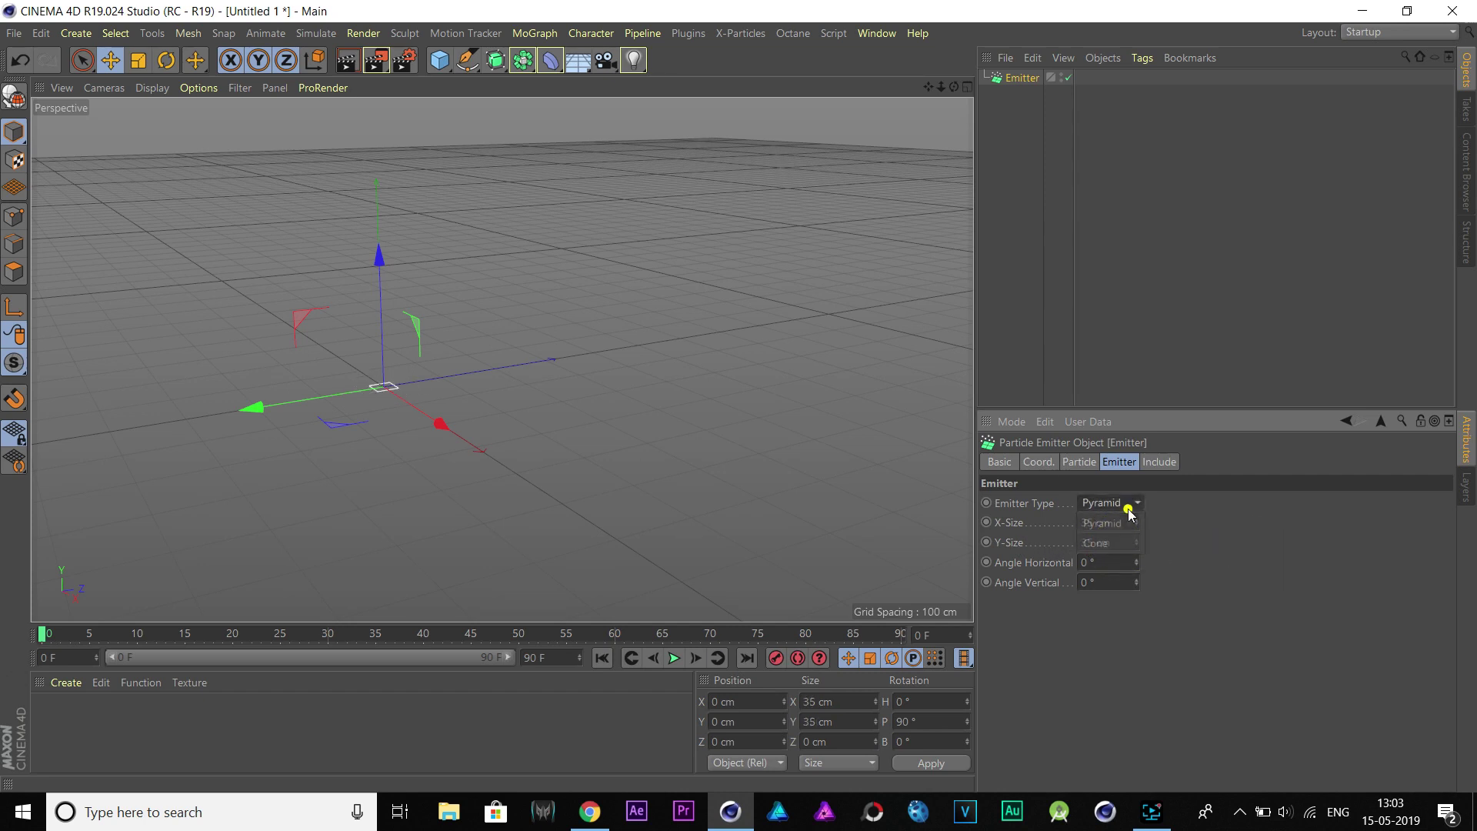
click(1116, 541)
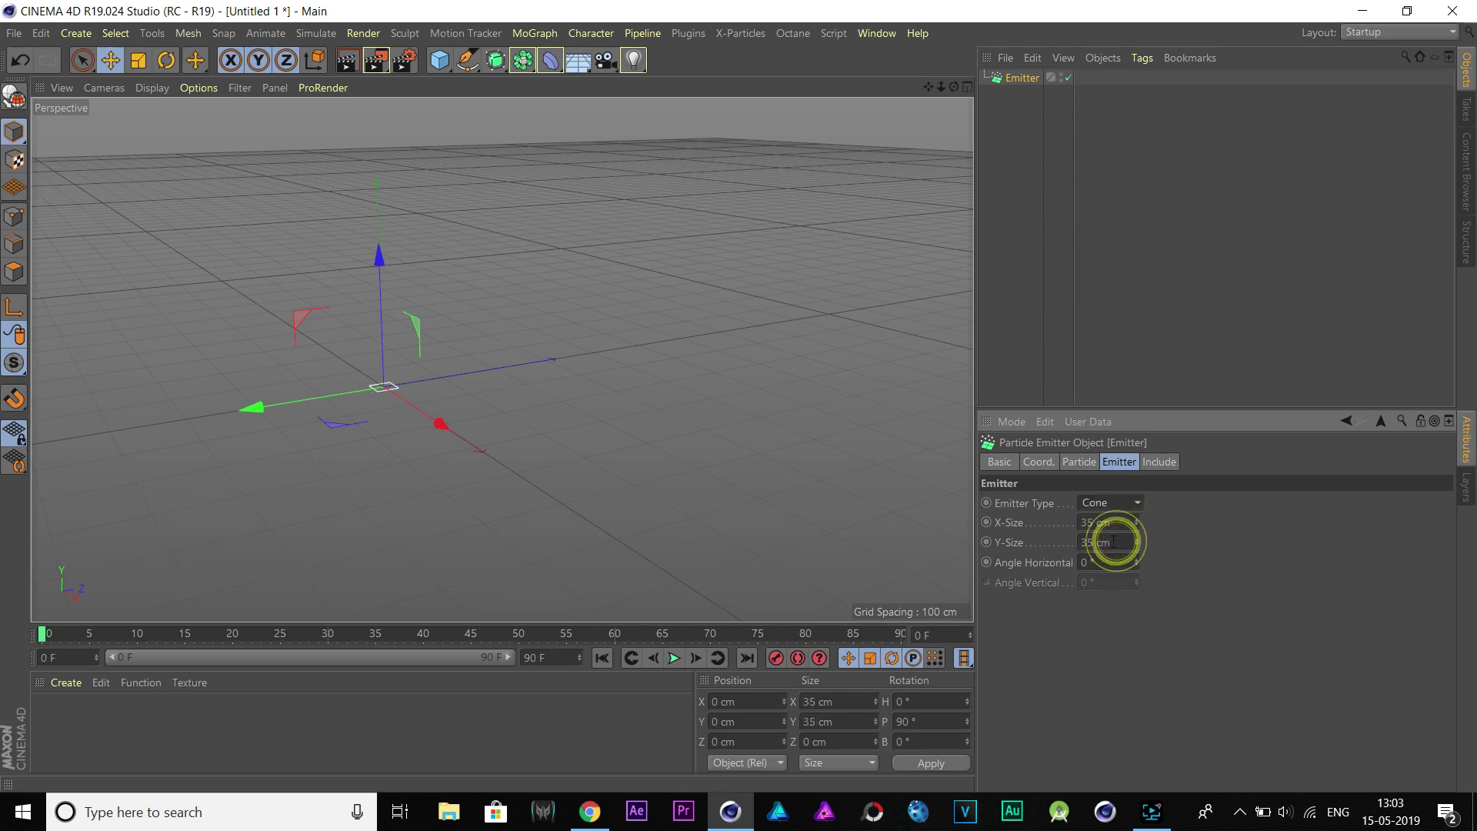
- Set the emitter's editor and renderer birthrates to 2000 and stop emission at frame 10
click(1080, 463)
double_click(1114, 501)
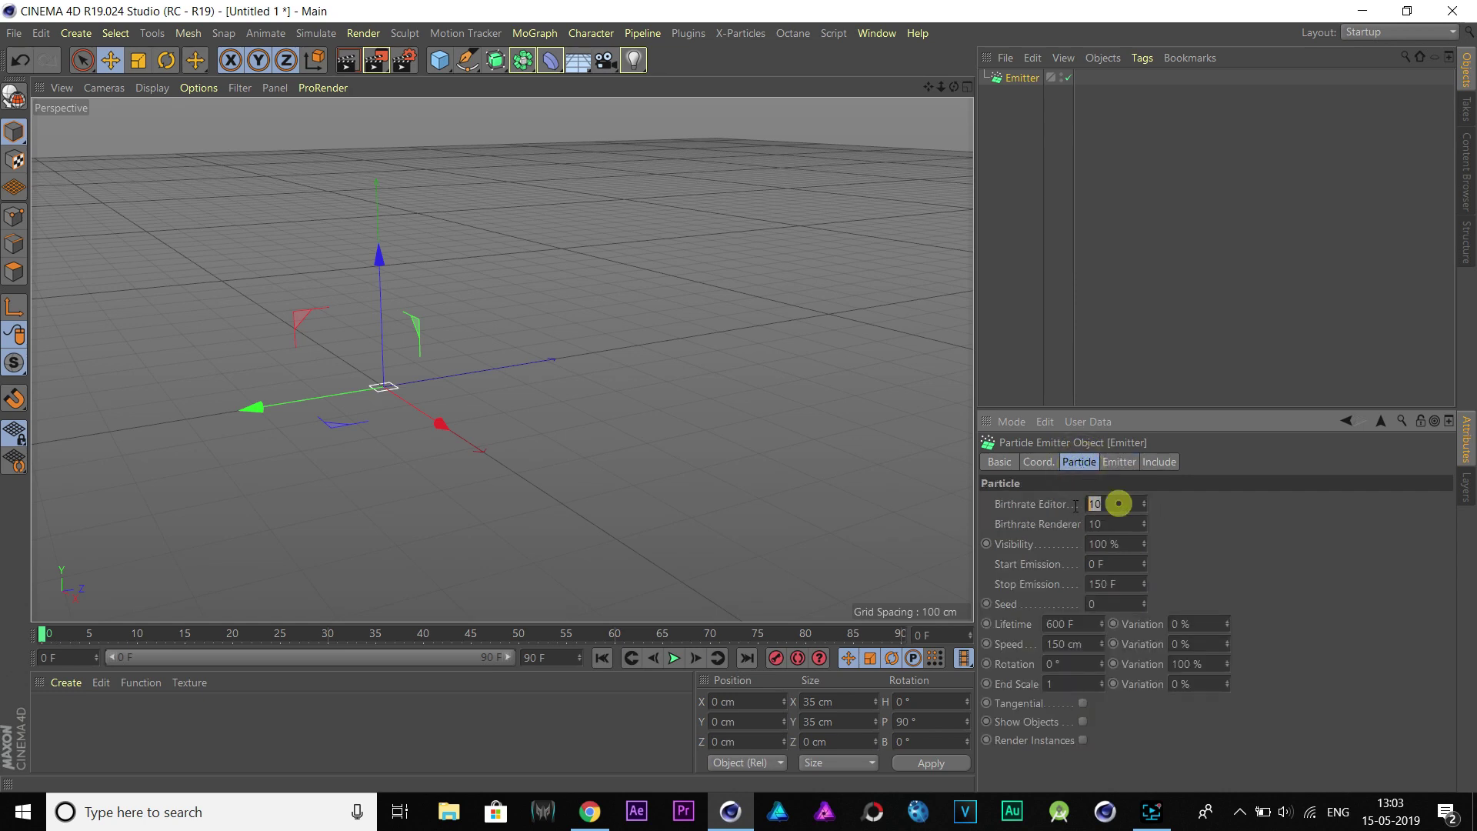
text(2000)
double_click(1113, 524)
text(20)
double_click(1112, 584)
text(10)
- Set the particle lifetime to 10 F with 50% variation, and the speed variation to 50%
double_click(1090, 625)
text(1)
key(Return)
double_click(1202, 623)
text(50)
key(Return)
double_click(1194, 643)
text(50)
click(1255, 643)
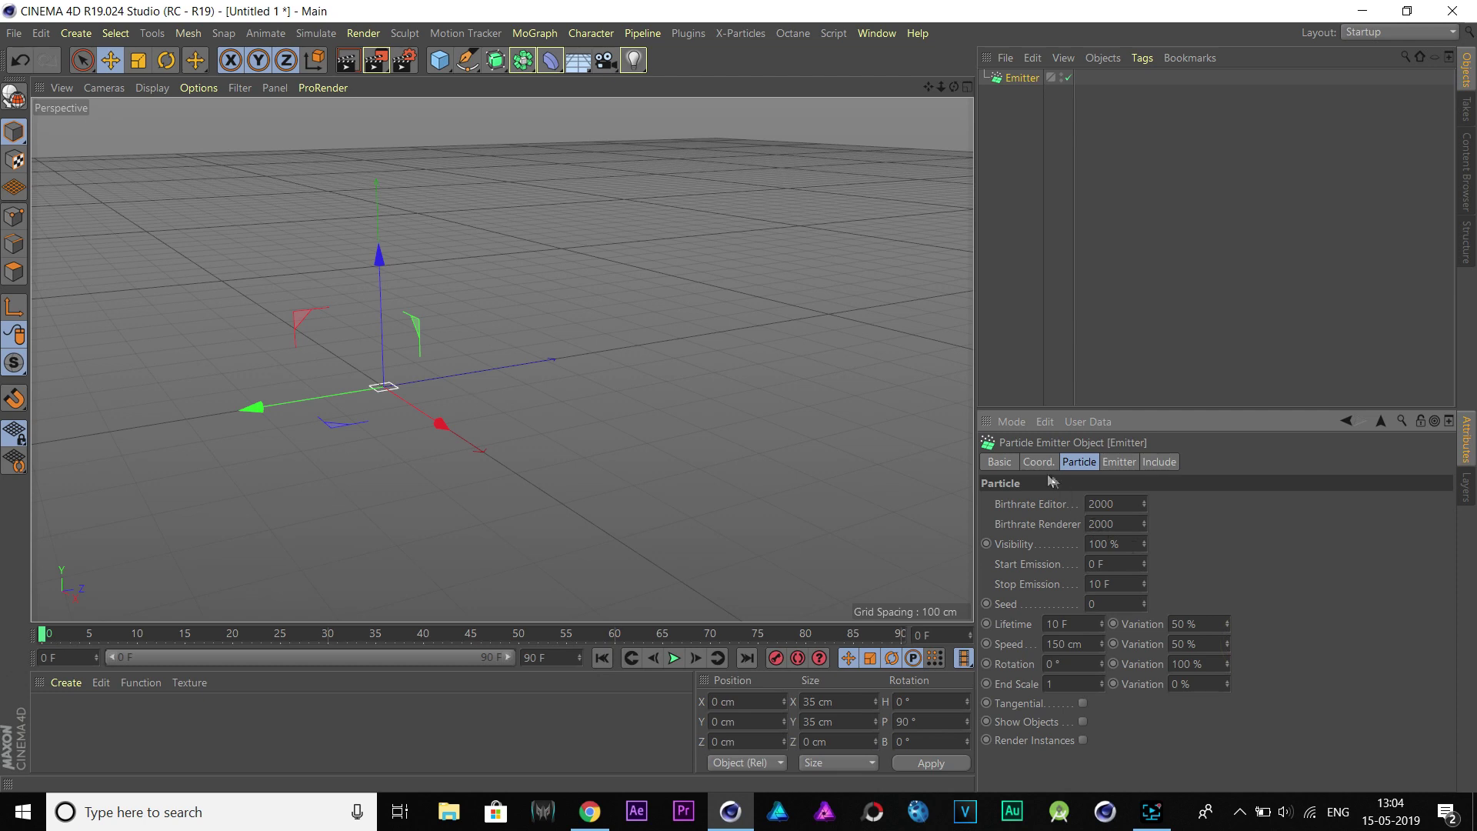
- Add a TurbulenceFD Emitter tag to the particle emitter
right_click(1013, 80)
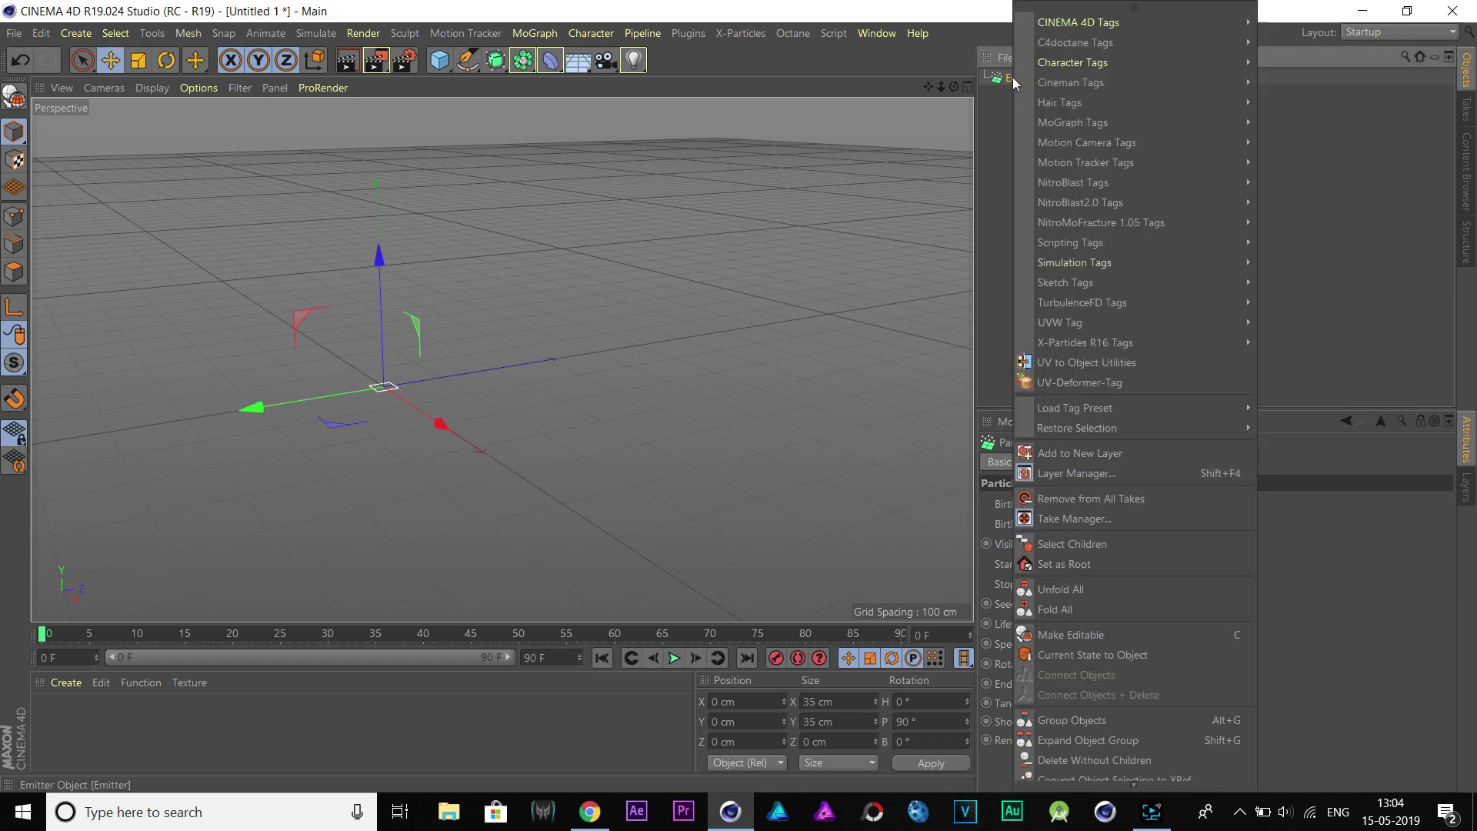
mouse_move(1129, 304)
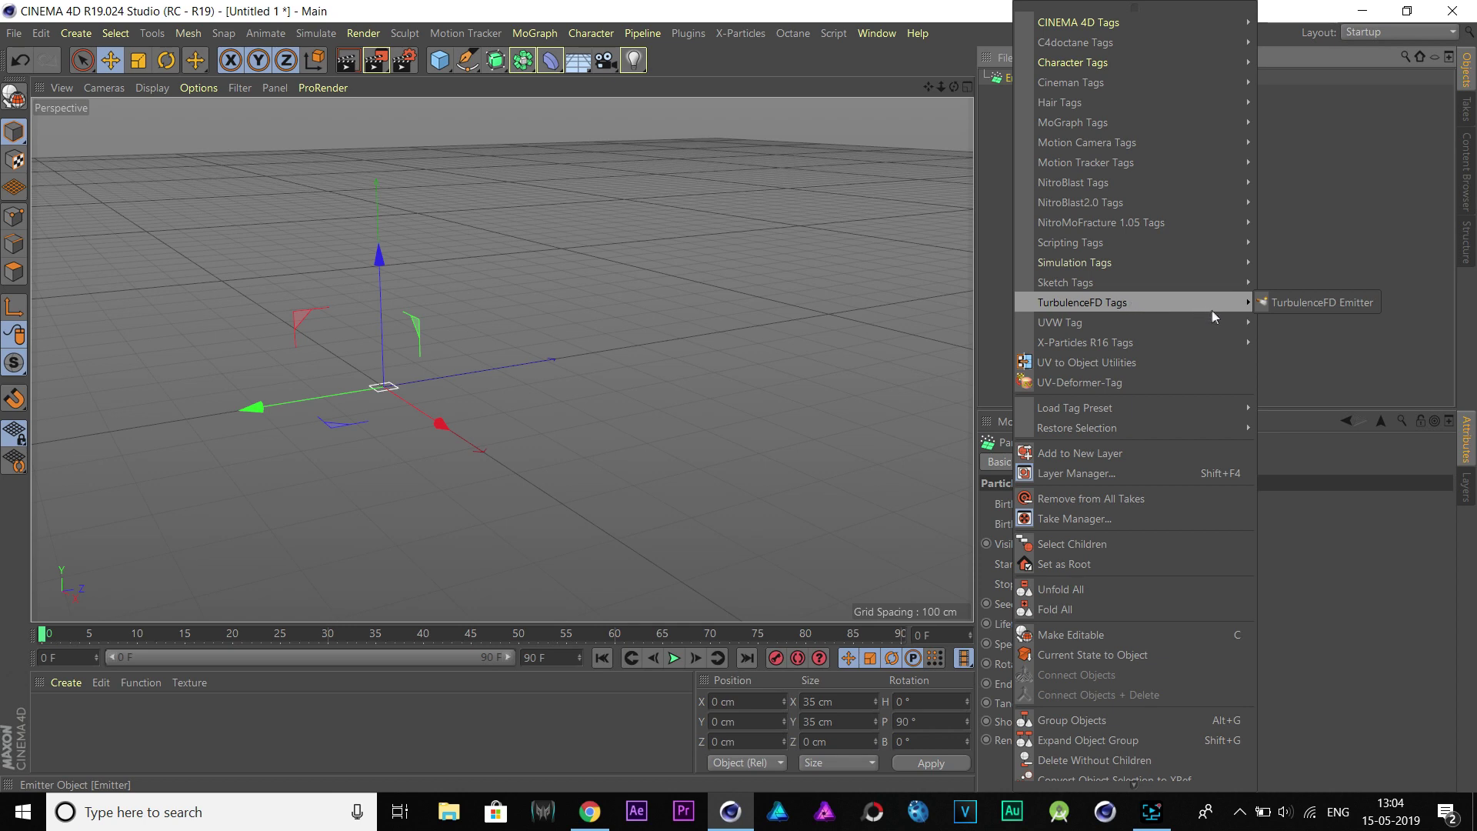
click(1295, 303)
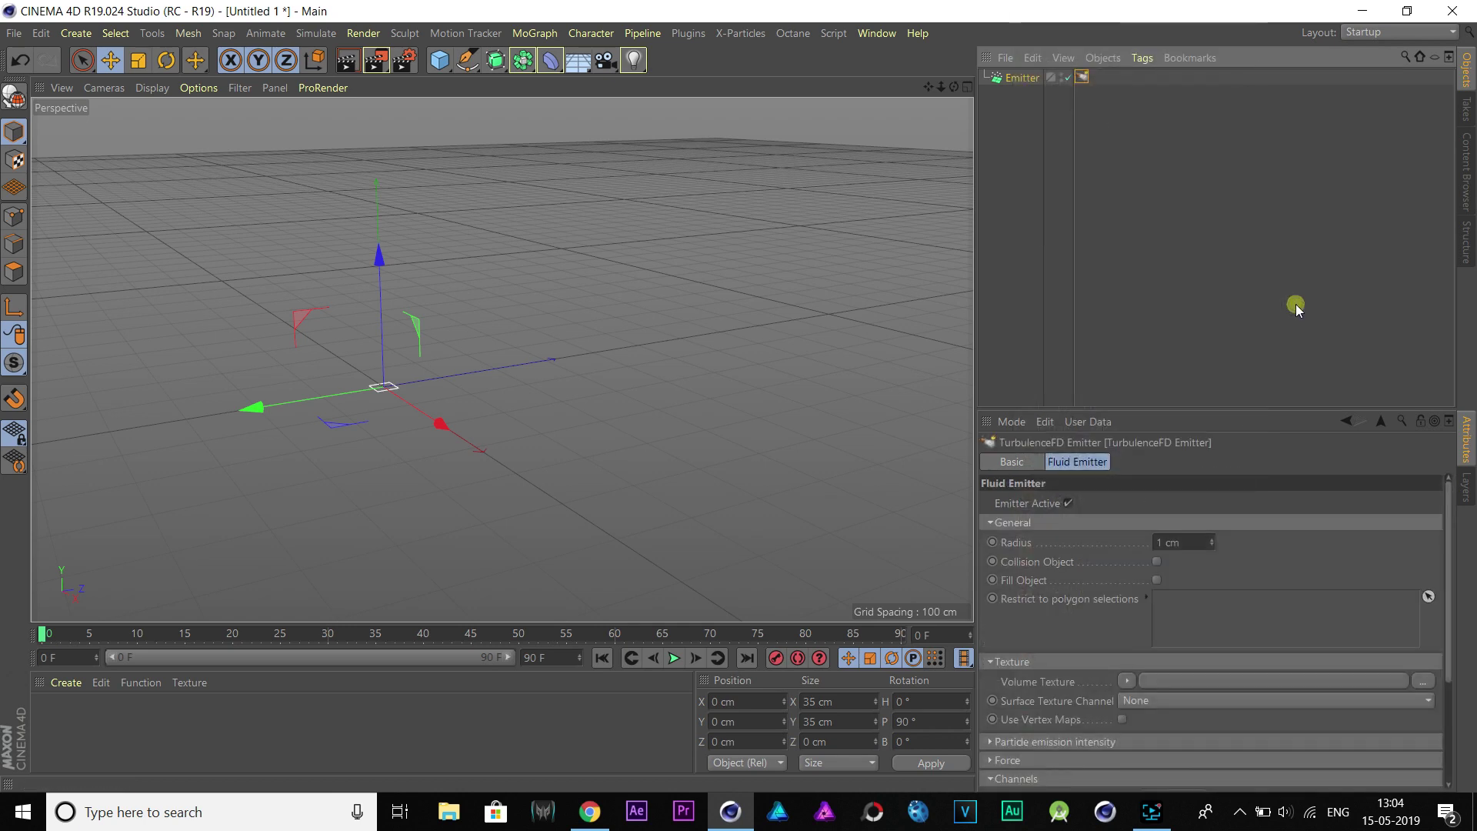
click(1084, 78)
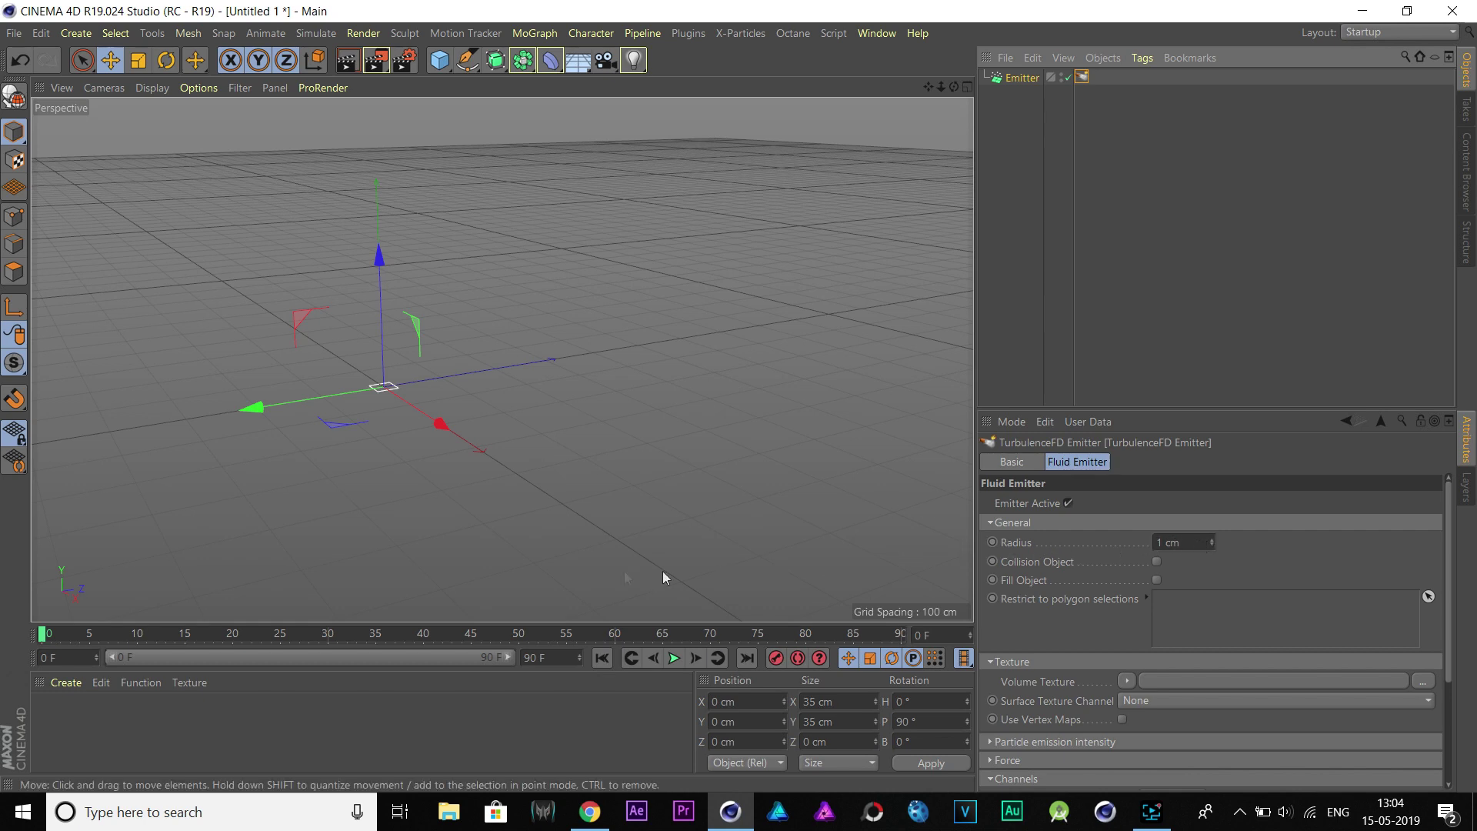
- At frame 5, set the fluid emitter's radius to 6 cm and keyframe it
drag(45, 633, 87, 630)
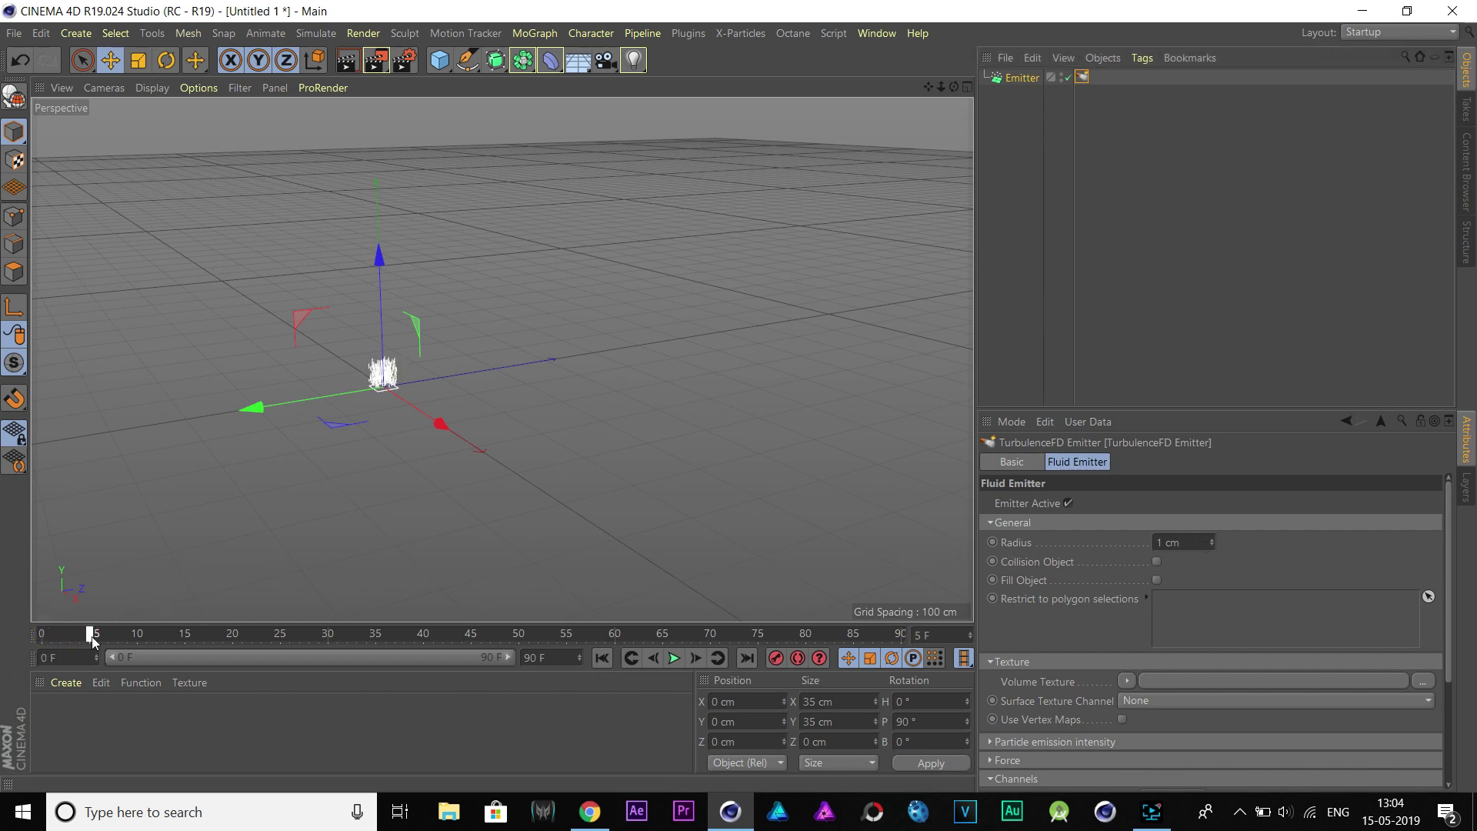
double_click(1188, 539)
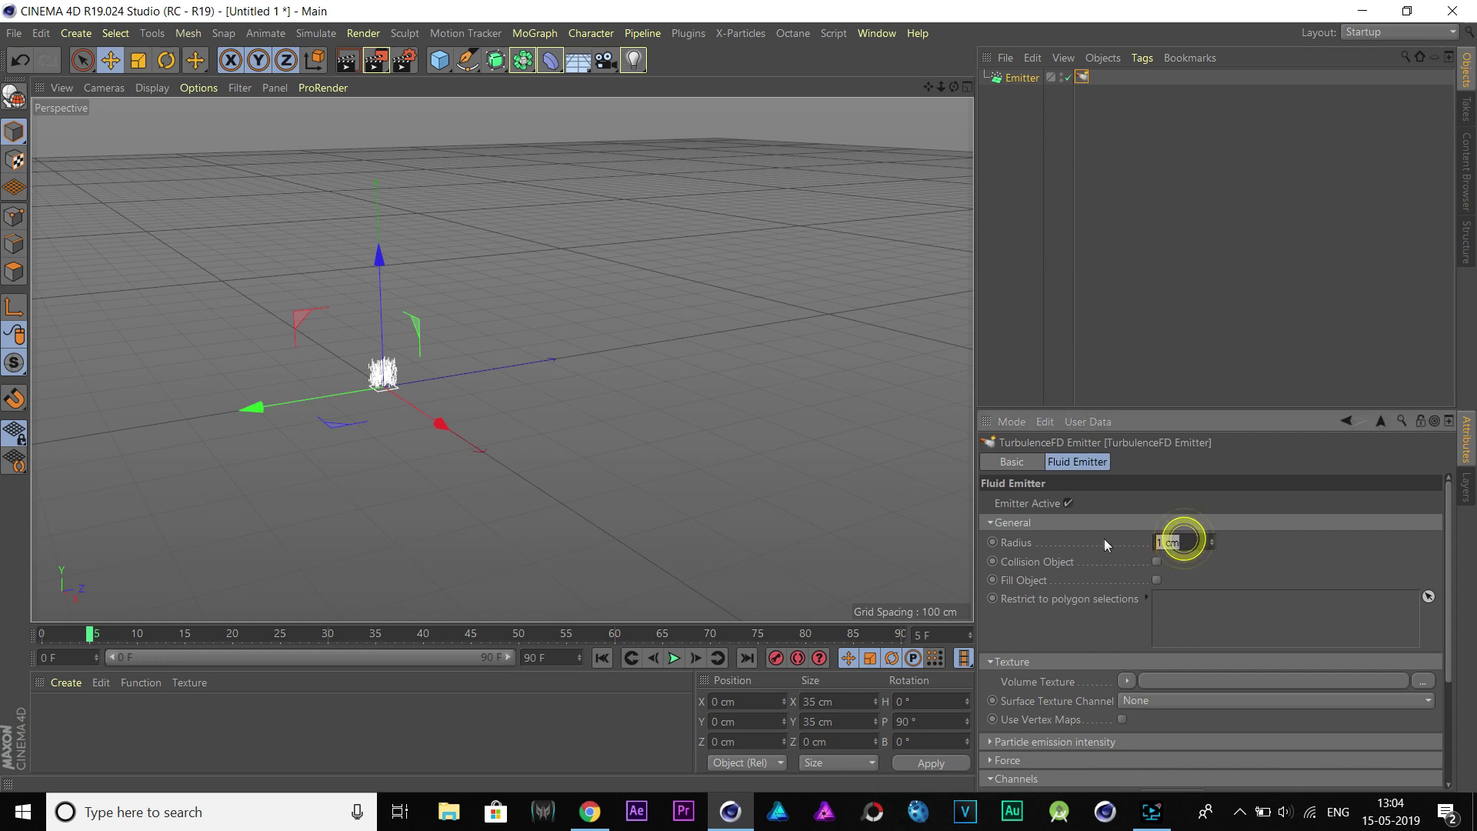
text(5)
key(Return)
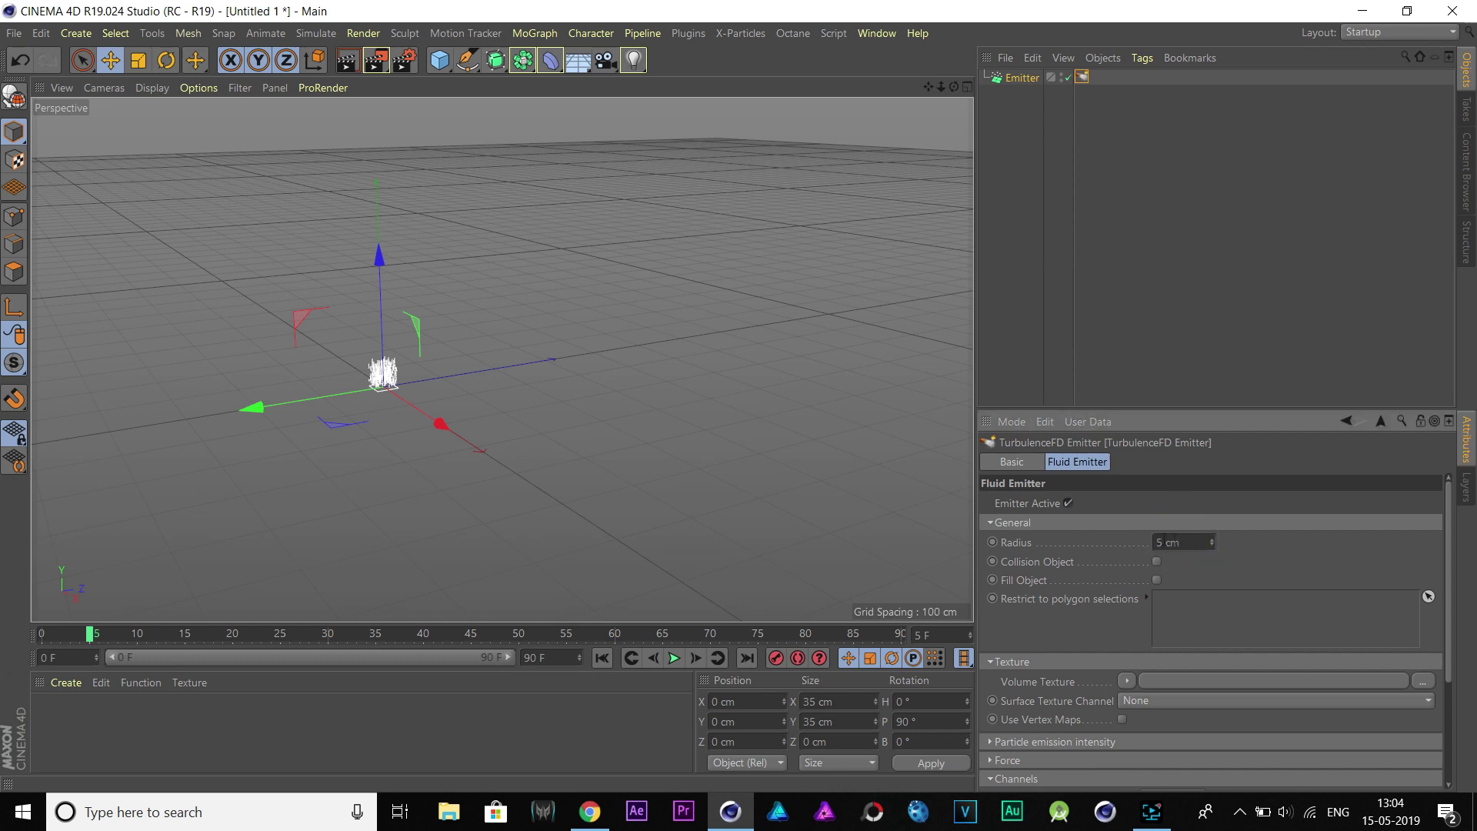
double_click(1181, 542)
text(6)
key(Return)
click(992, 542)
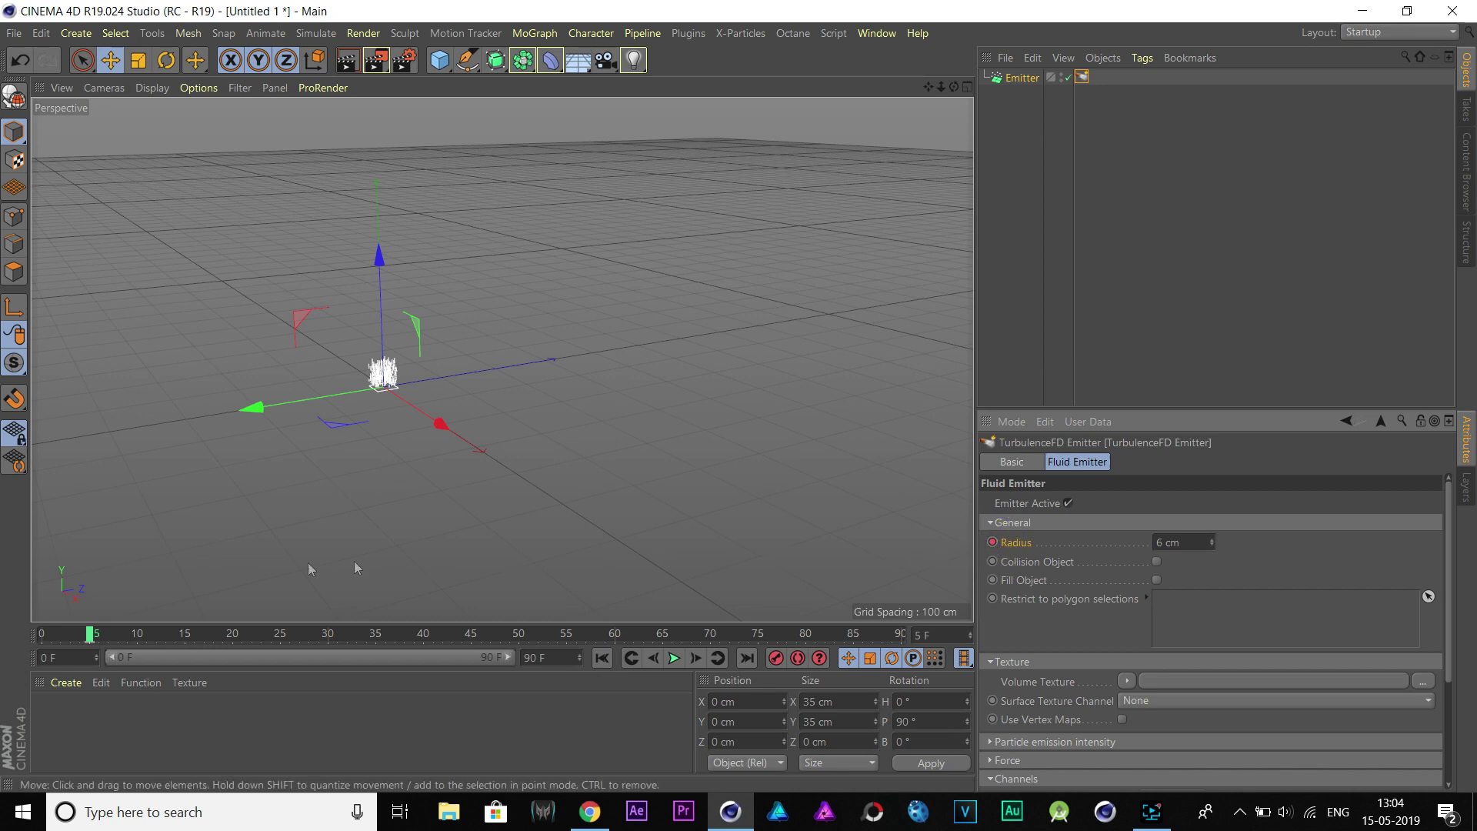
- At frame 10, set the fluid emitter's radius to 1 cm and keyframe it
drag(89, 633, 137, 639)
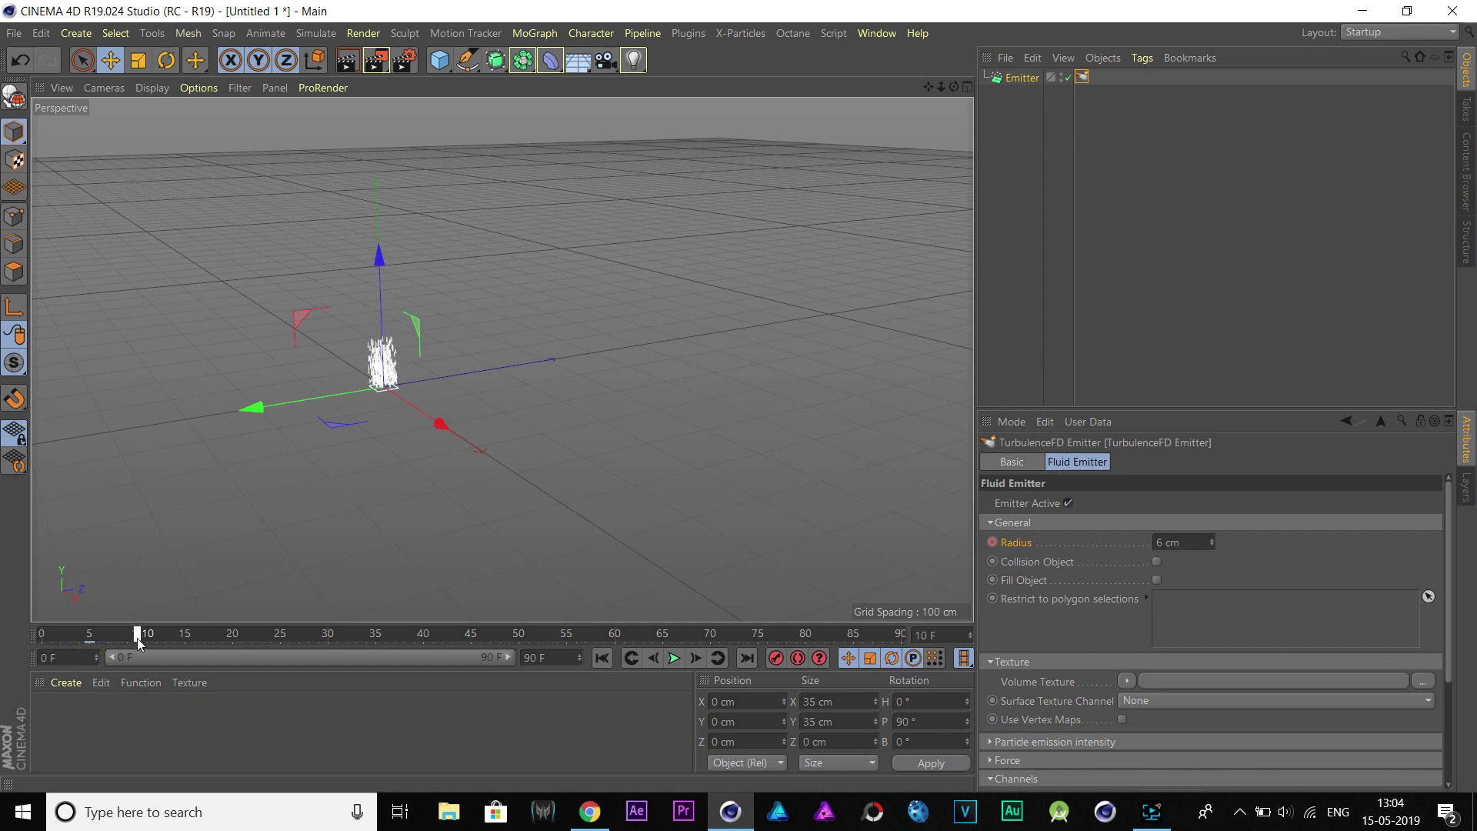
click(653, 658)
click(653, 658)
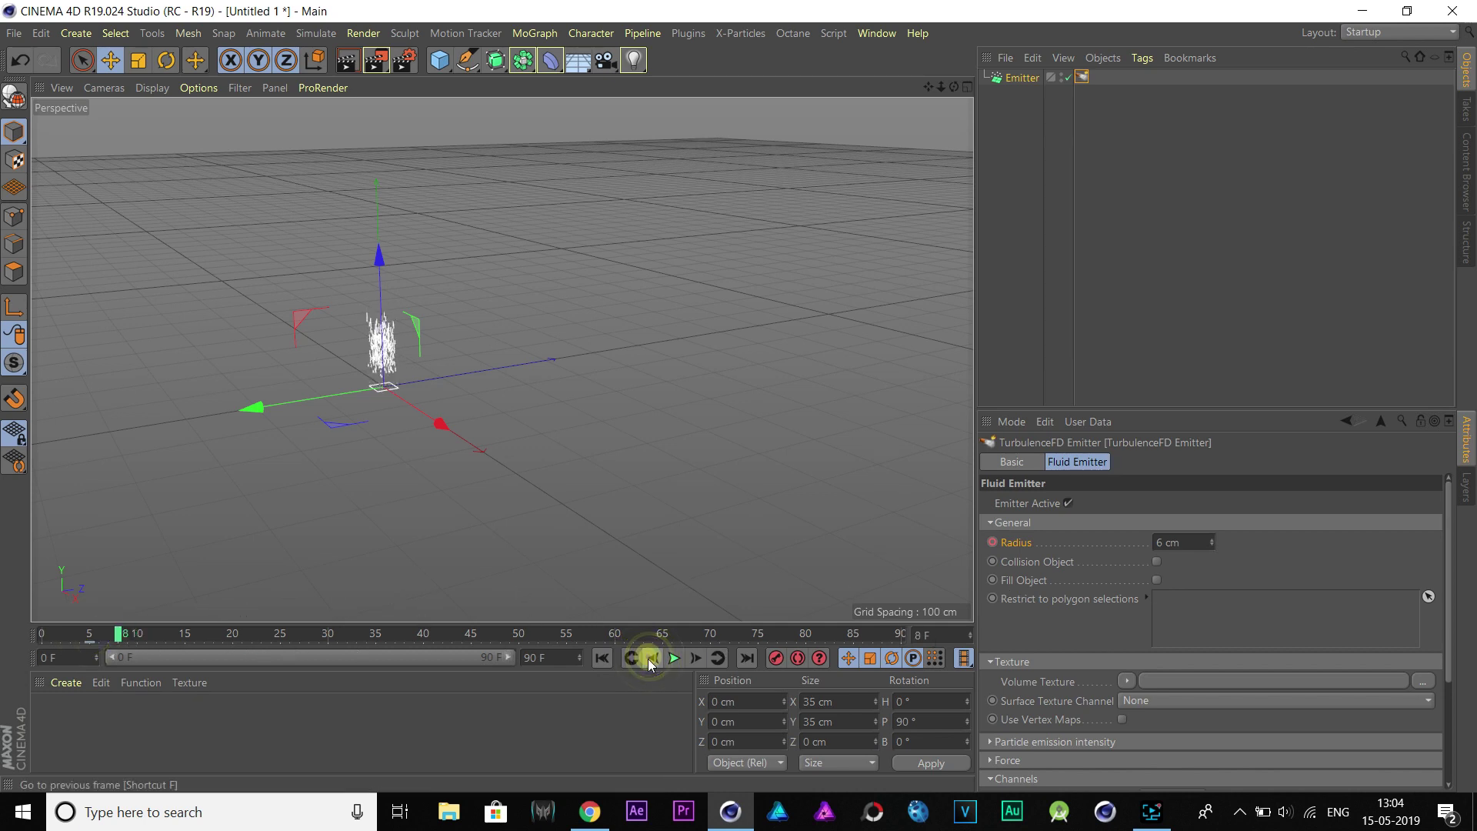
click(699, 657)
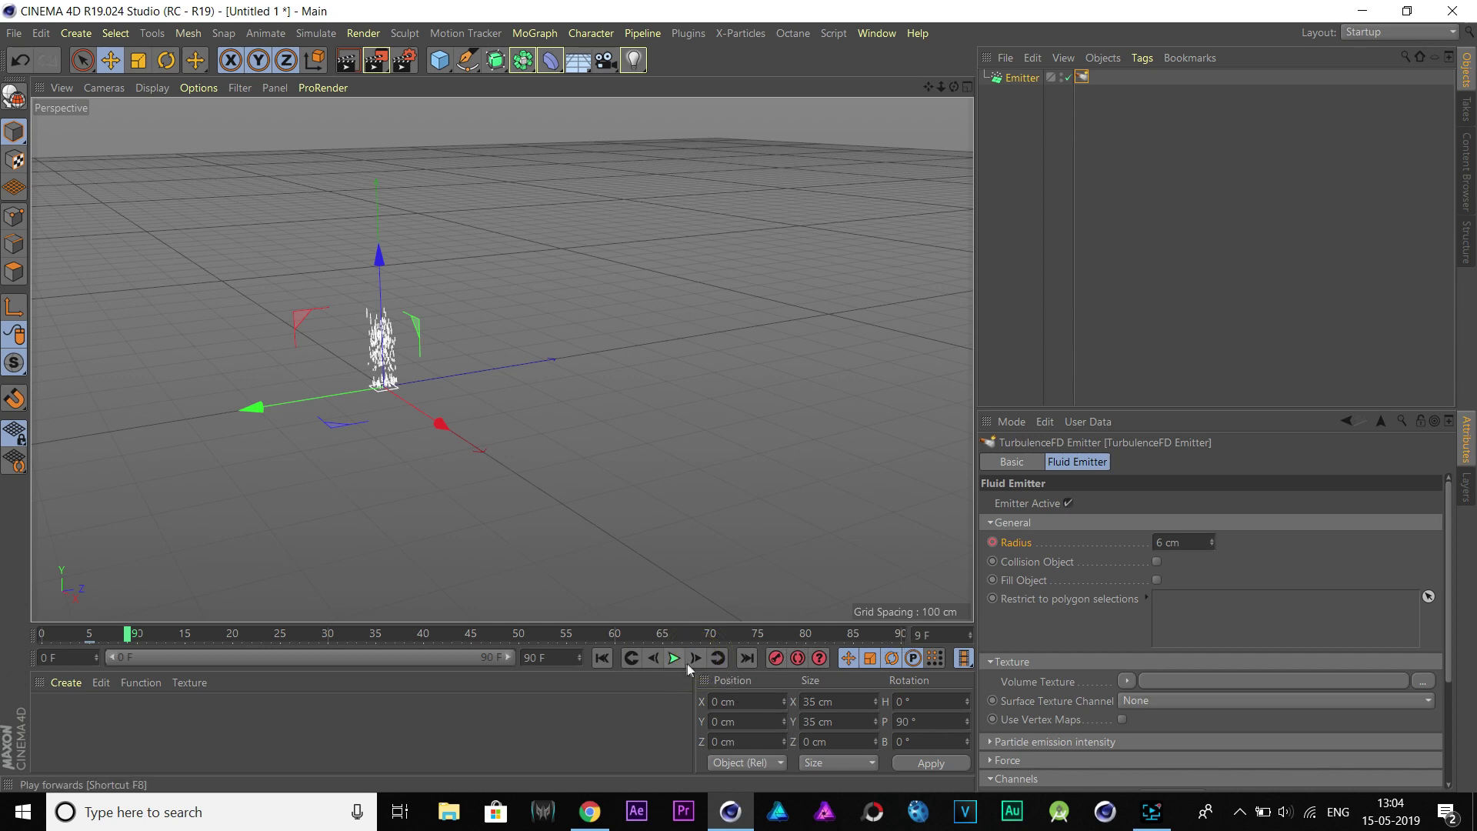
click(696, 658)
click(1185, 540)
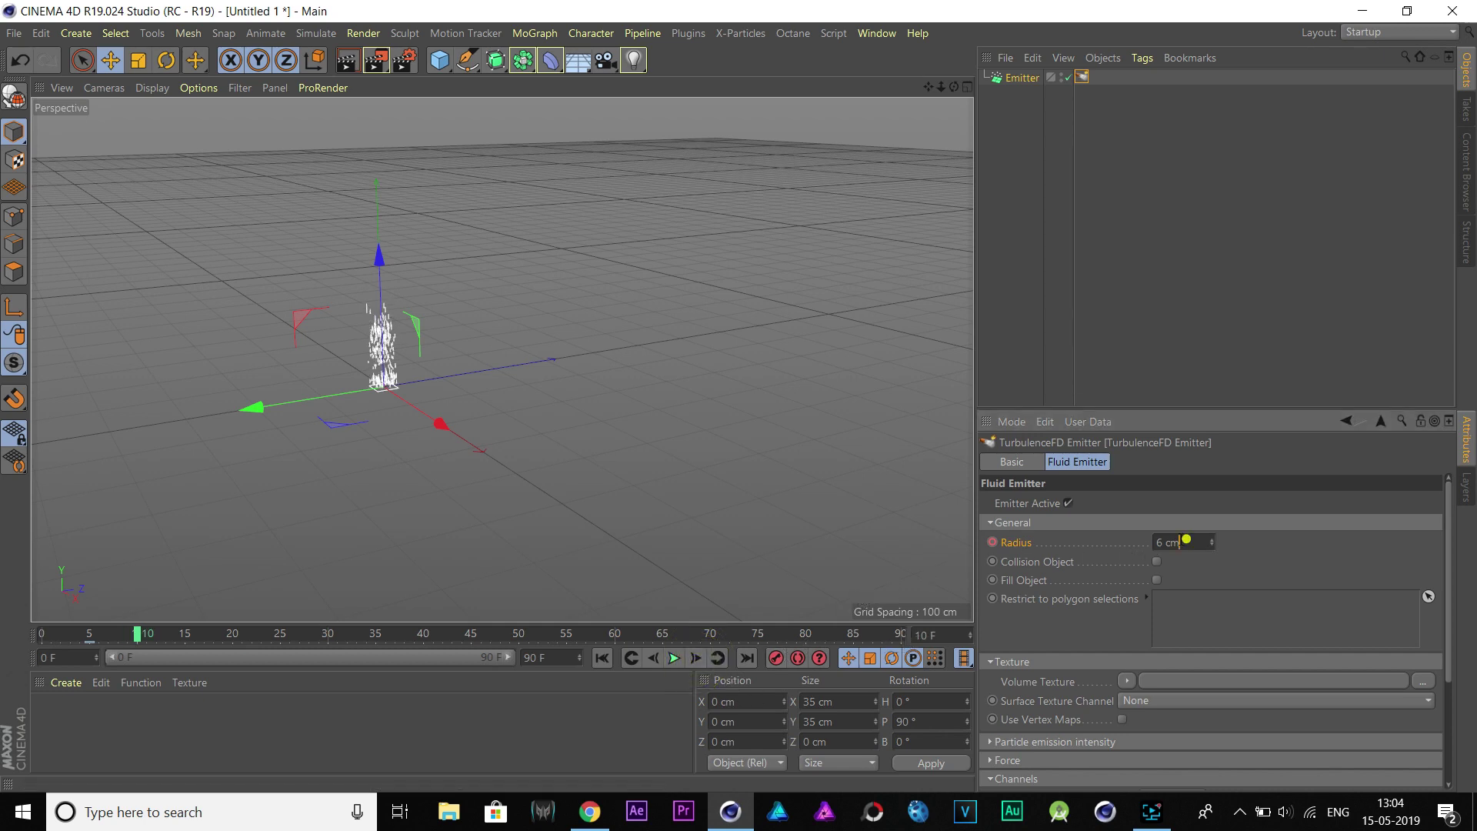
double_click(1185, 540)
text(1)
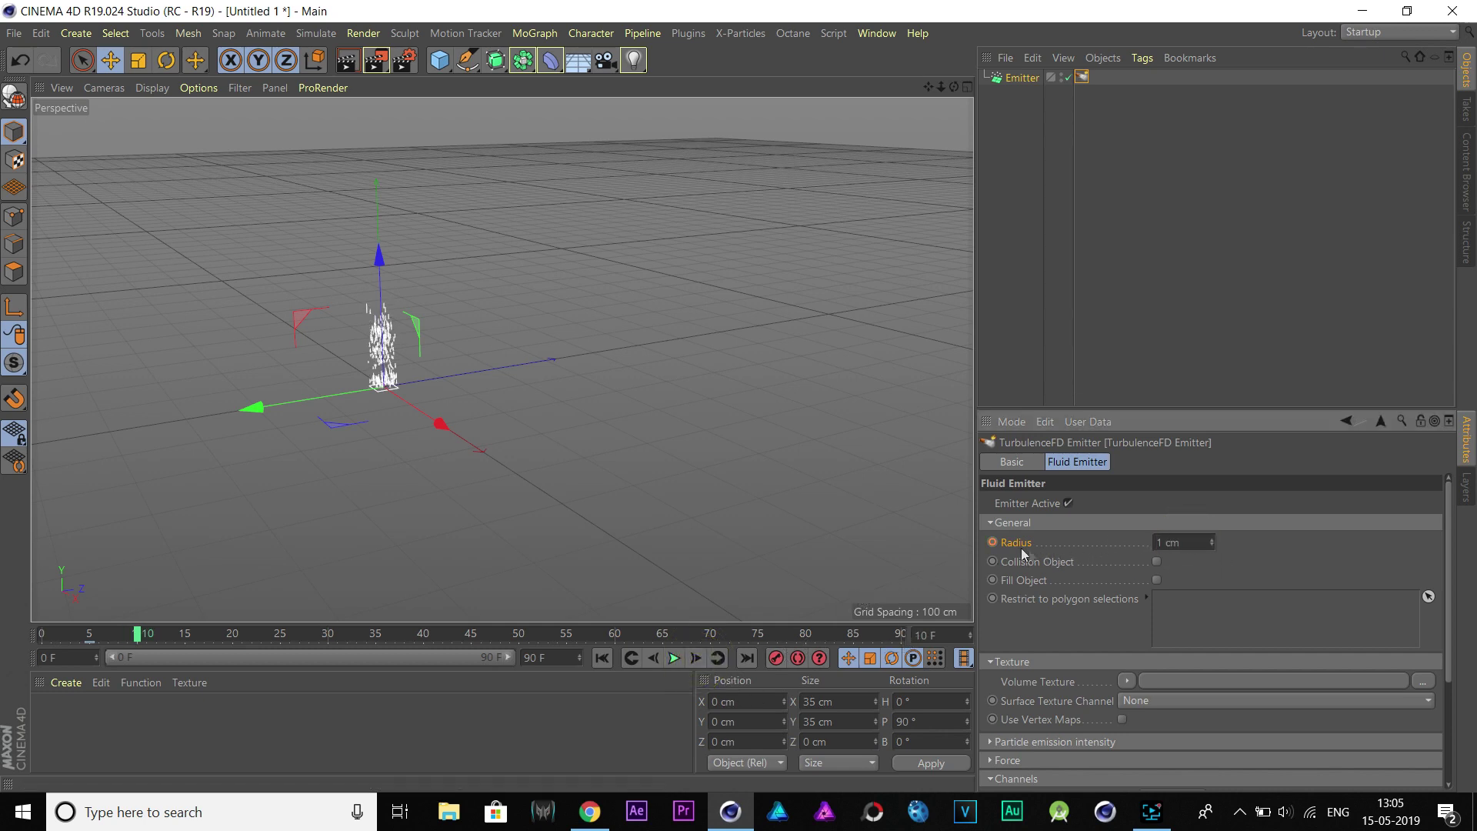
click(992, 542)
- Return to frame 0 and set the fluid emitter's velocity weight to 1 in its force settings
scroll(1313, 587, down, 5)
key(shift+f)
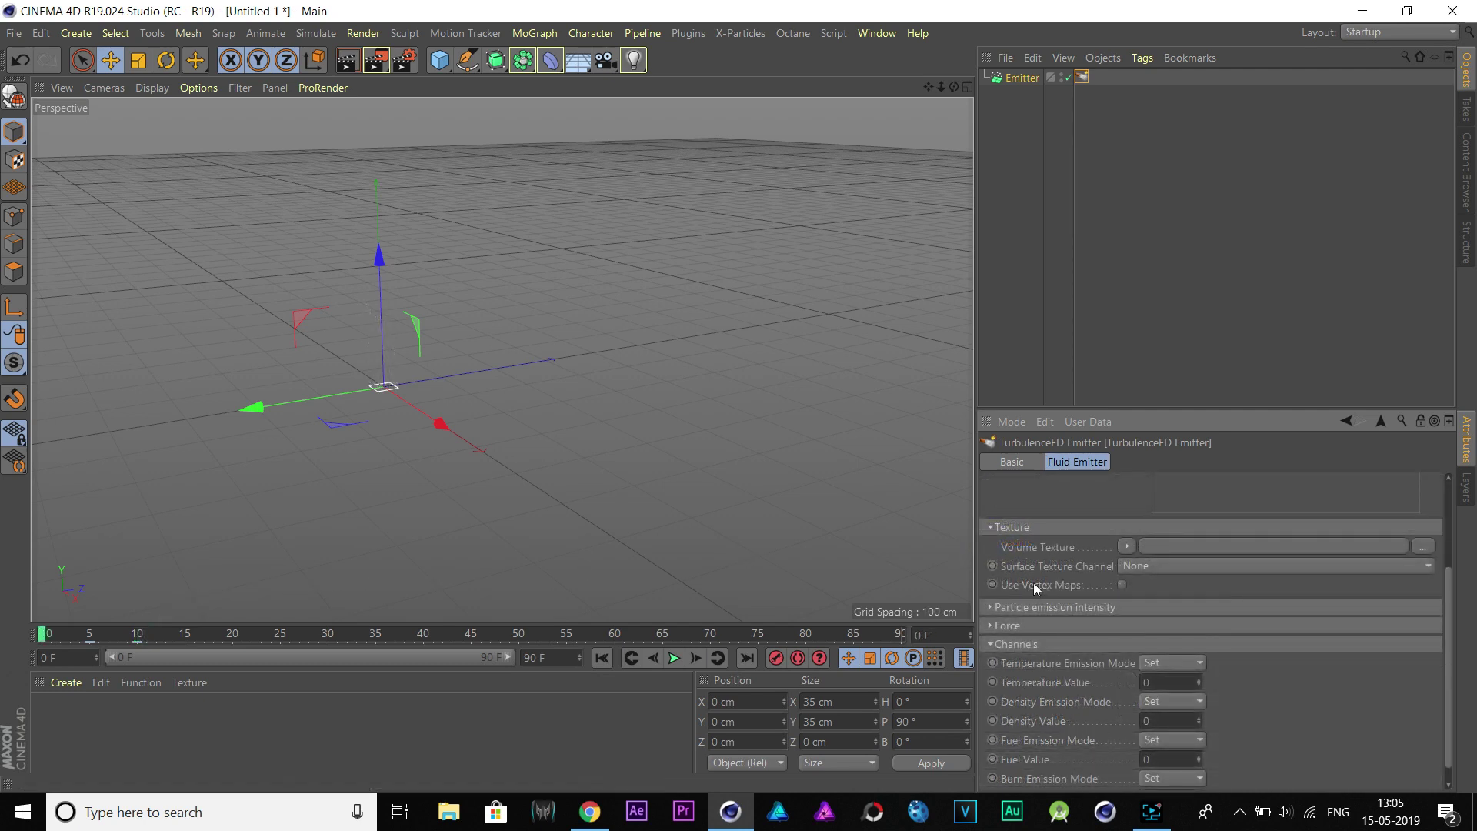
click(989, 608)
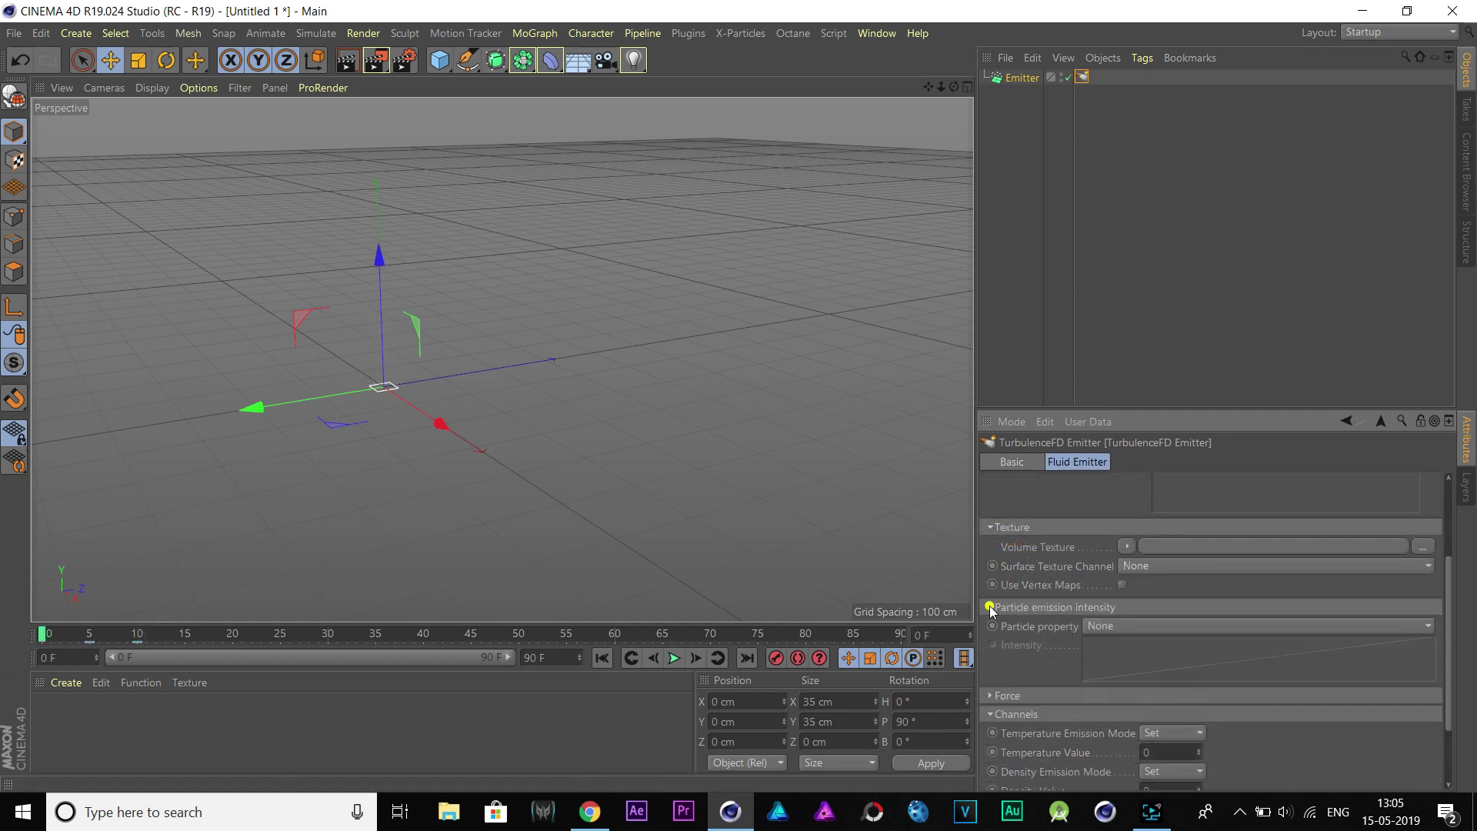
click(989, 608)
click(991, 626)
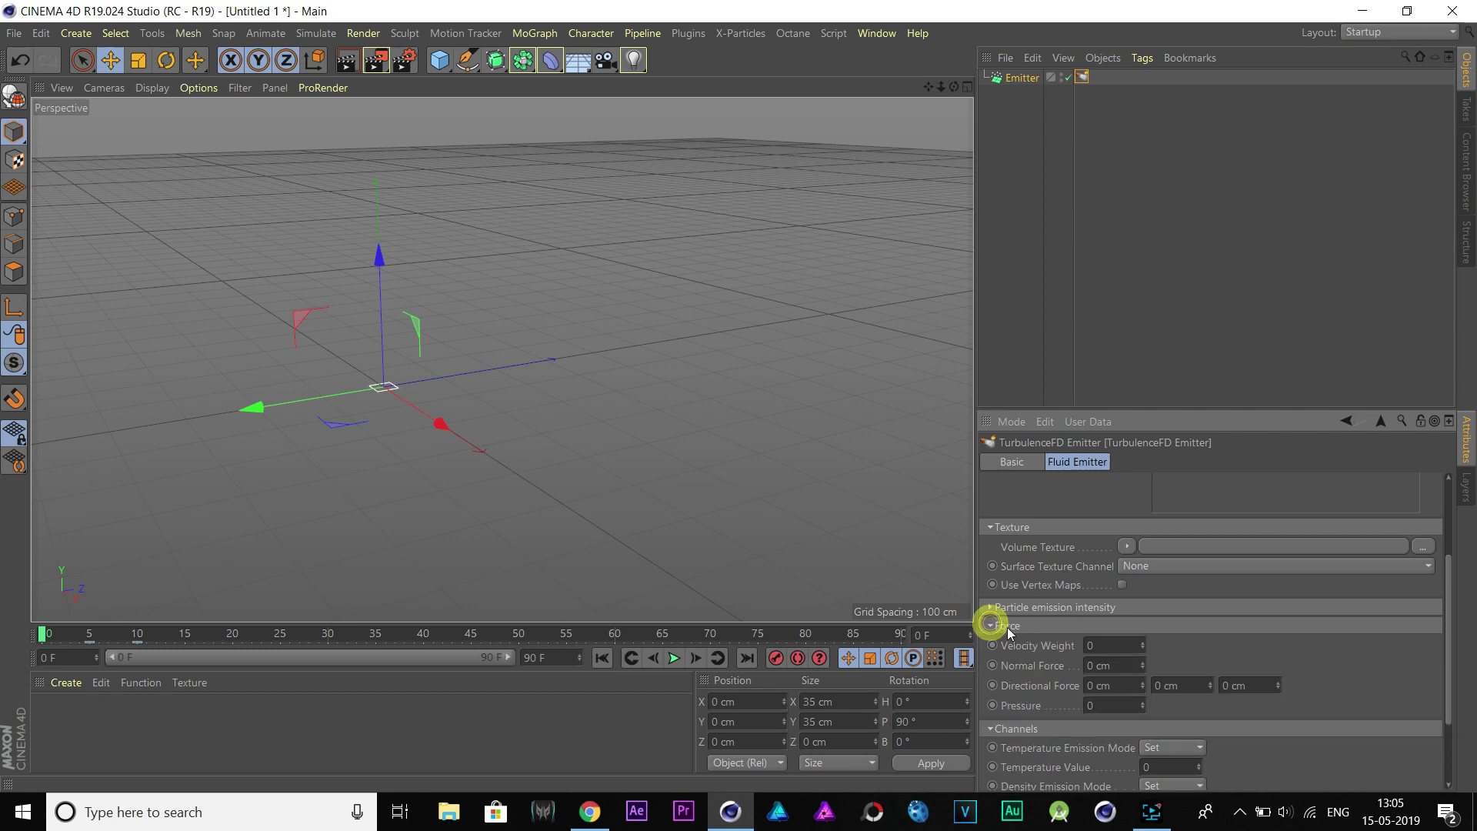
click(1114, 645)
text(1)
click(1248, 653)
click(994, 625)
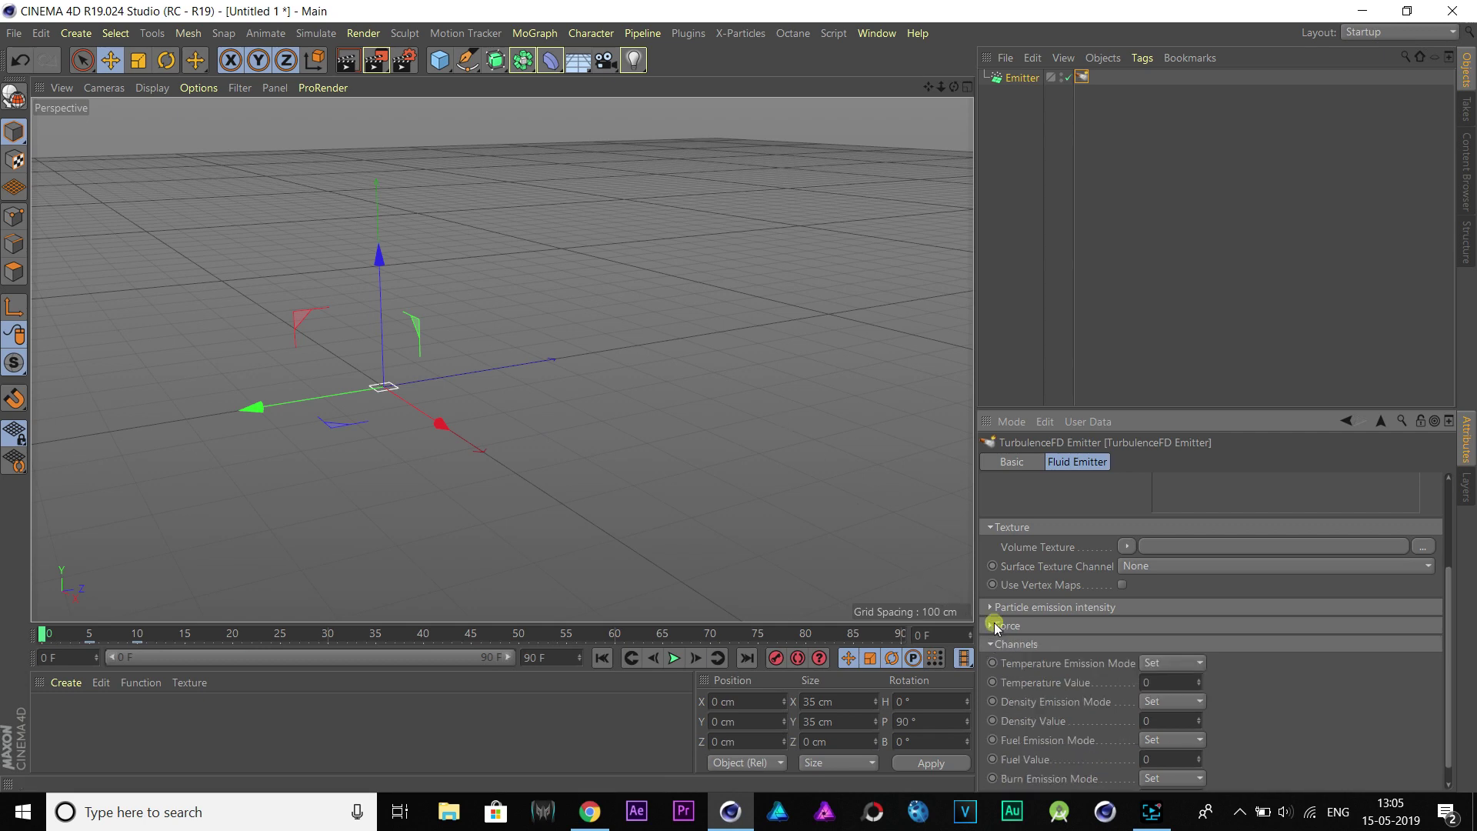
- Set the fluid emitter's fuel value to 2 and burn to 3 in its channel settings
click(1450, 695)
scroll(1449, 767, down, 1)
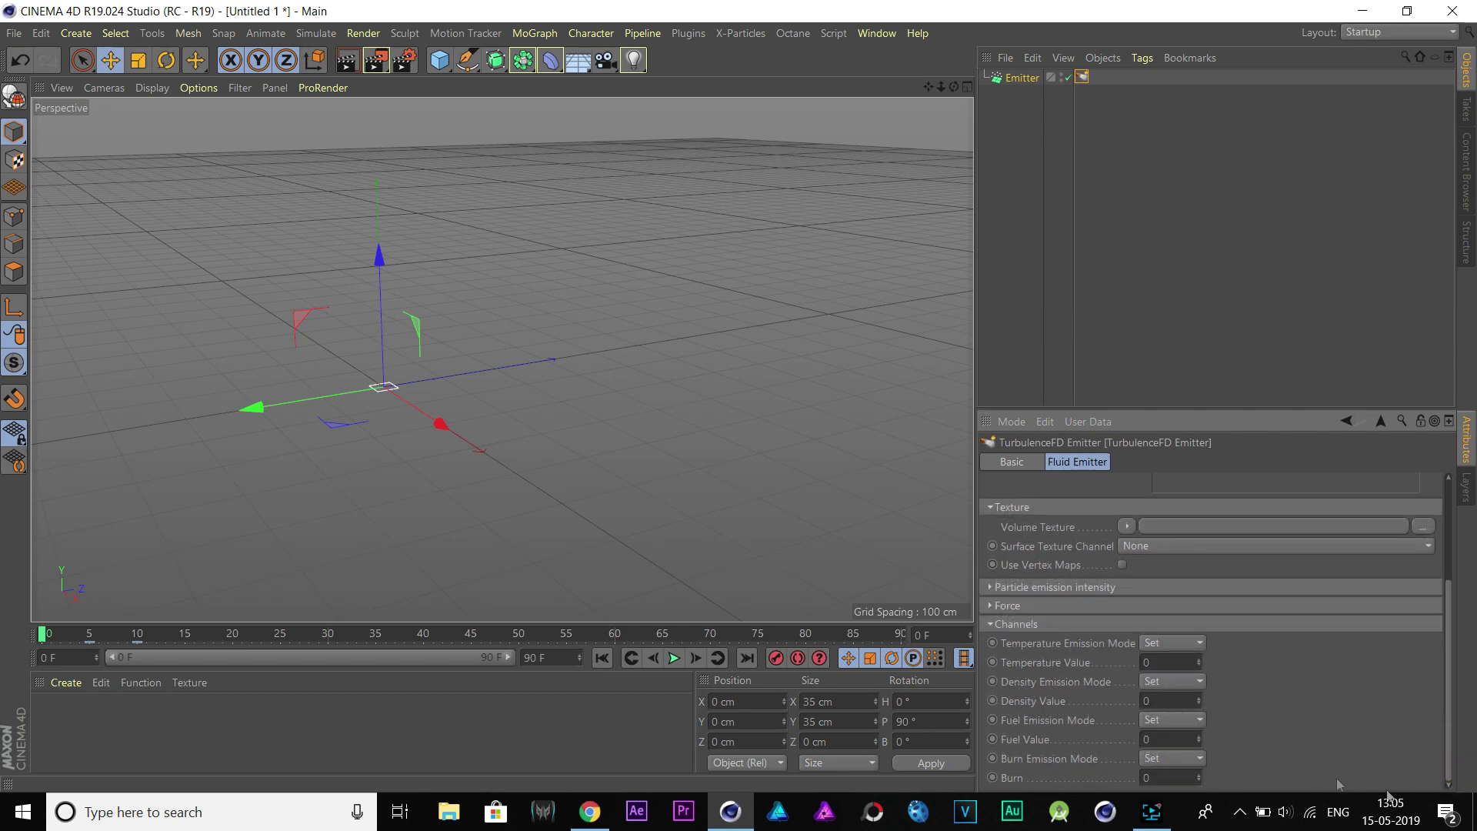
click(1156, 736)
text(2)
click(1168, 774)
text(3)
- Add a TurbulenceFD Container and raise it along Y to about 35 cm so it surrounds the emitter
click(687, 33)
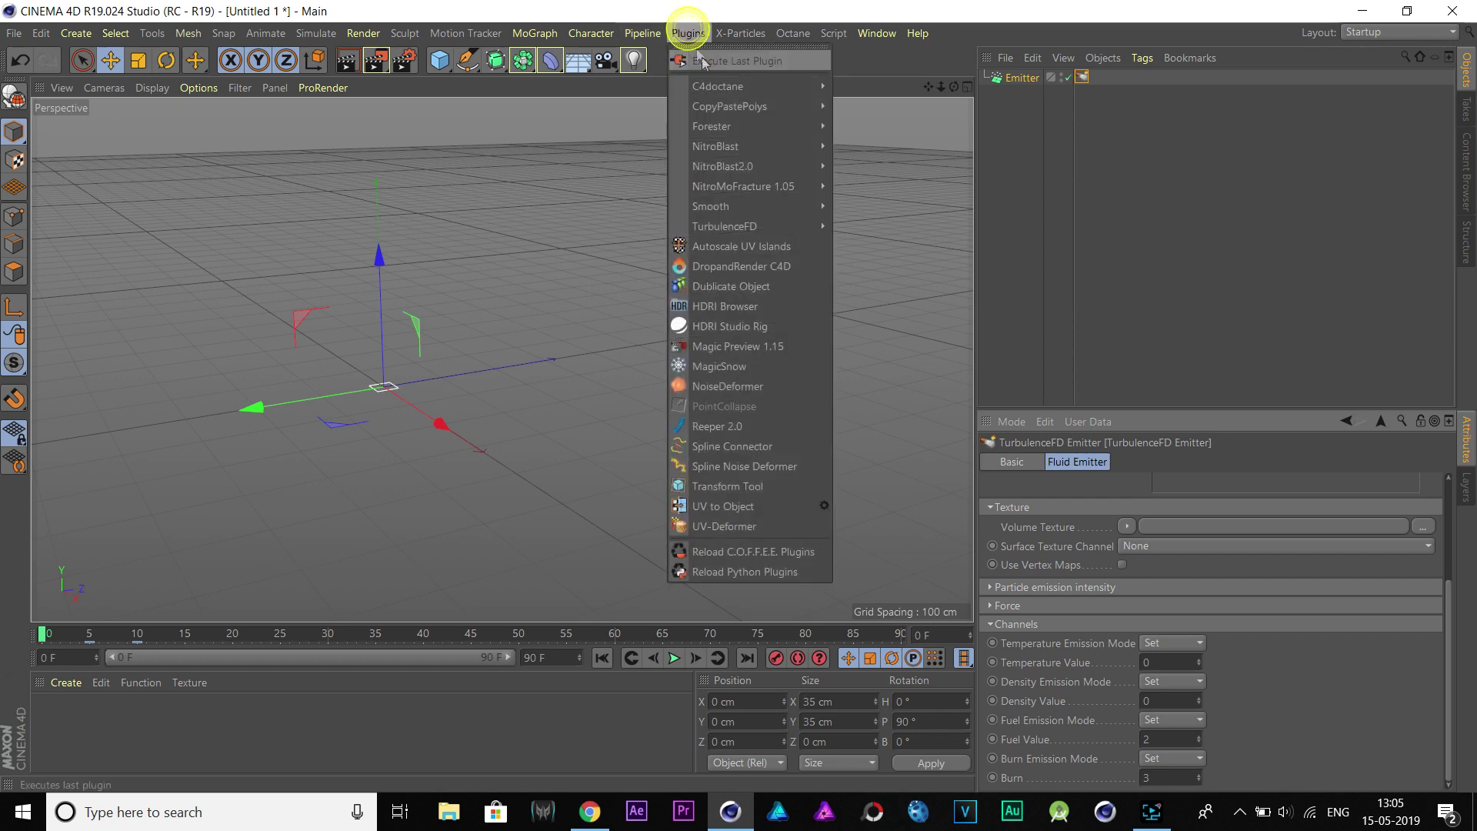
mouse_move(763, 223)
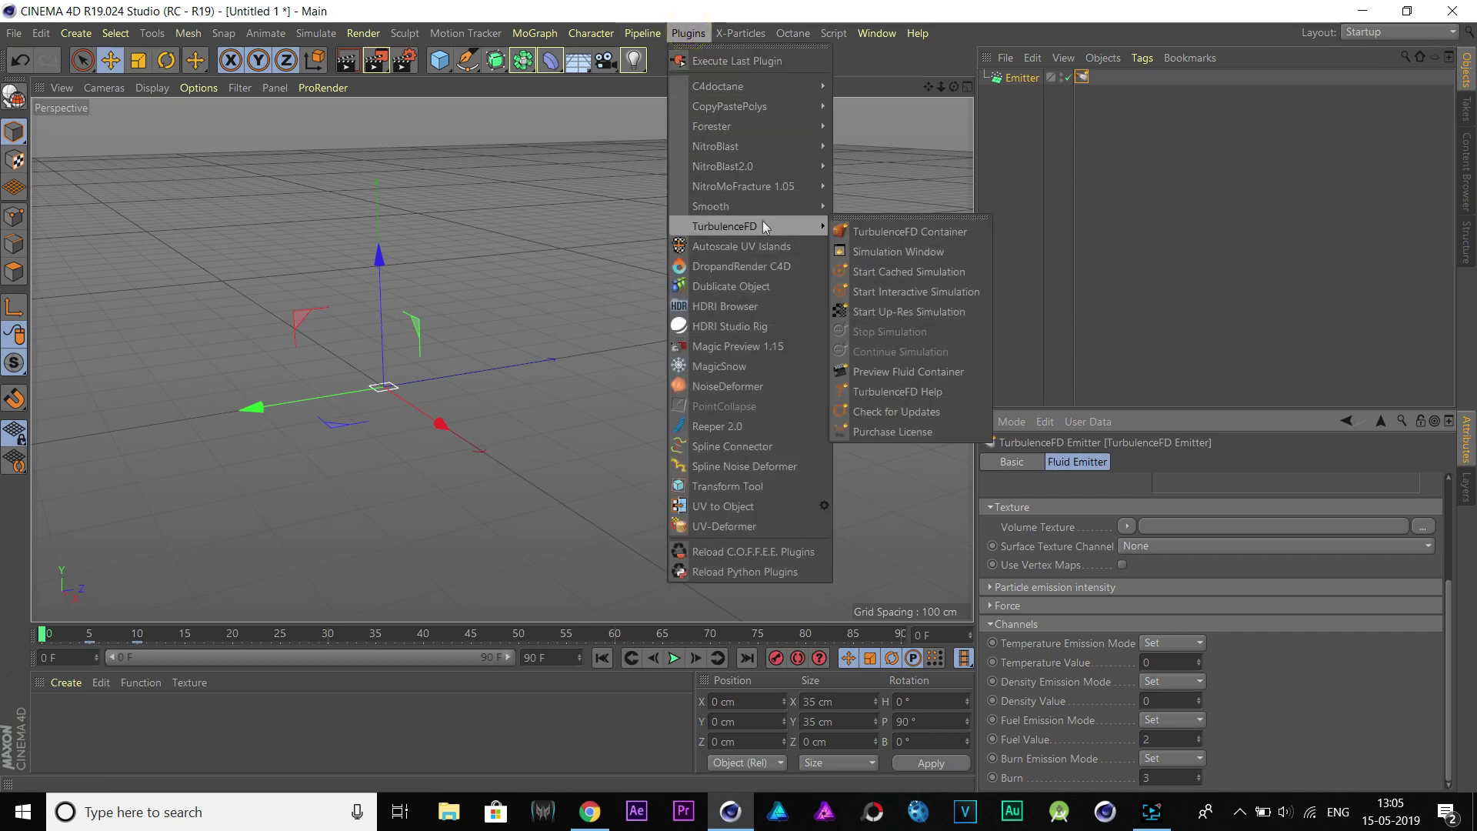
click(865, 230)
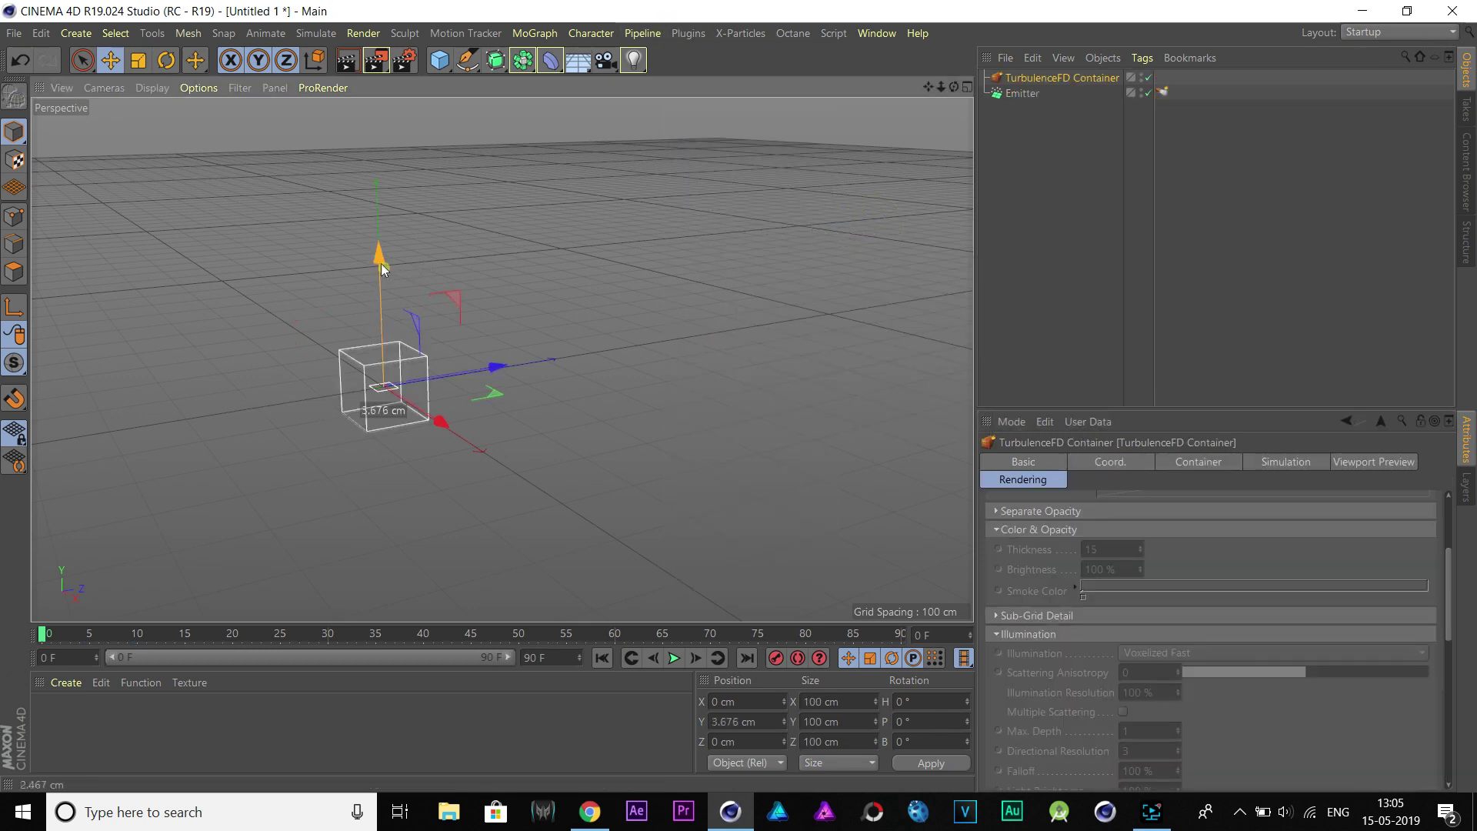
drag(380, 263, 382, 311)
scroll(382, 310, up, 3)
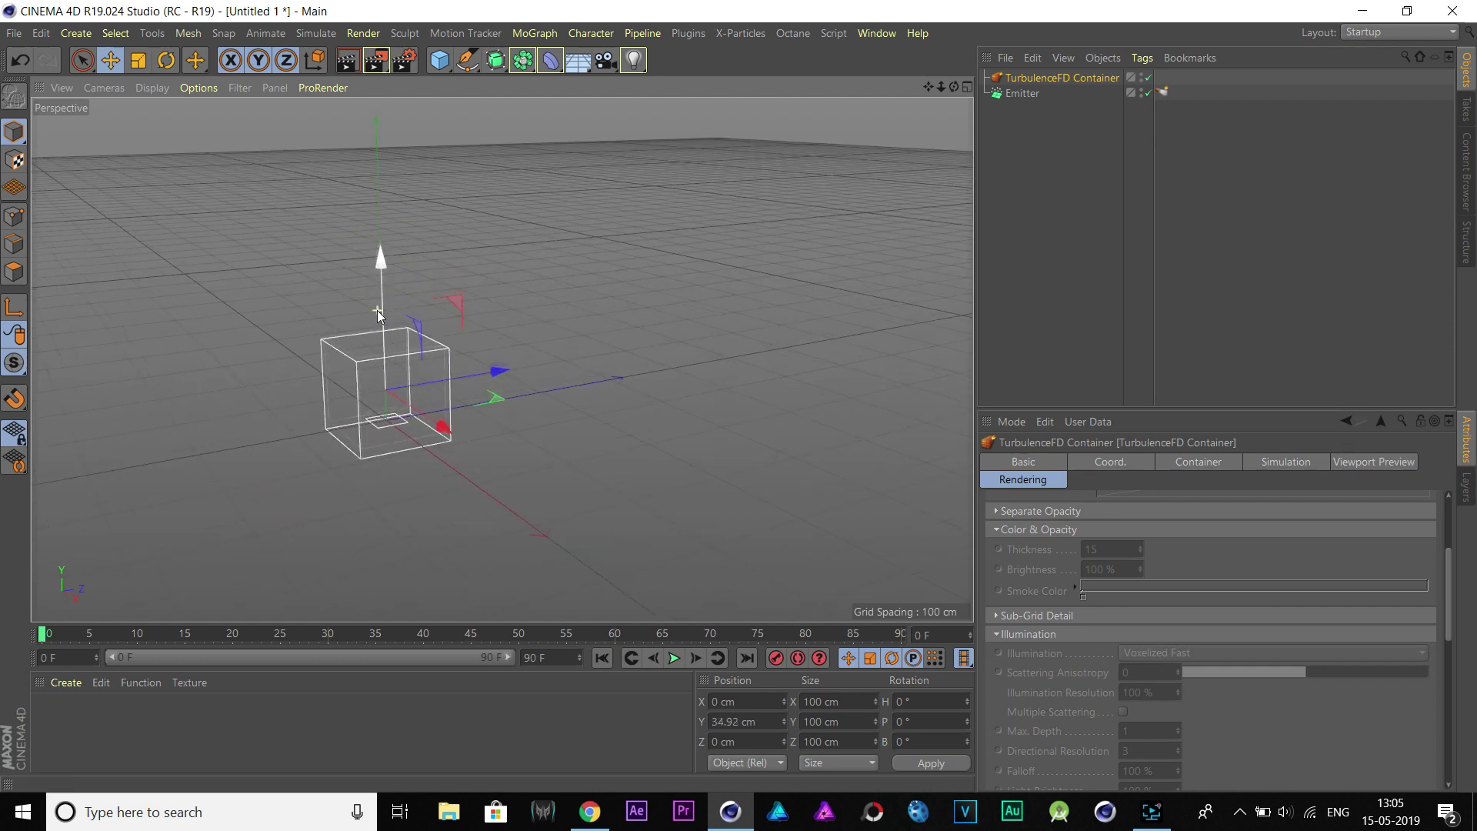
- Set the TurbulenceFD container's grid size to 400 cm in all three dimensions
click(1185, 460)
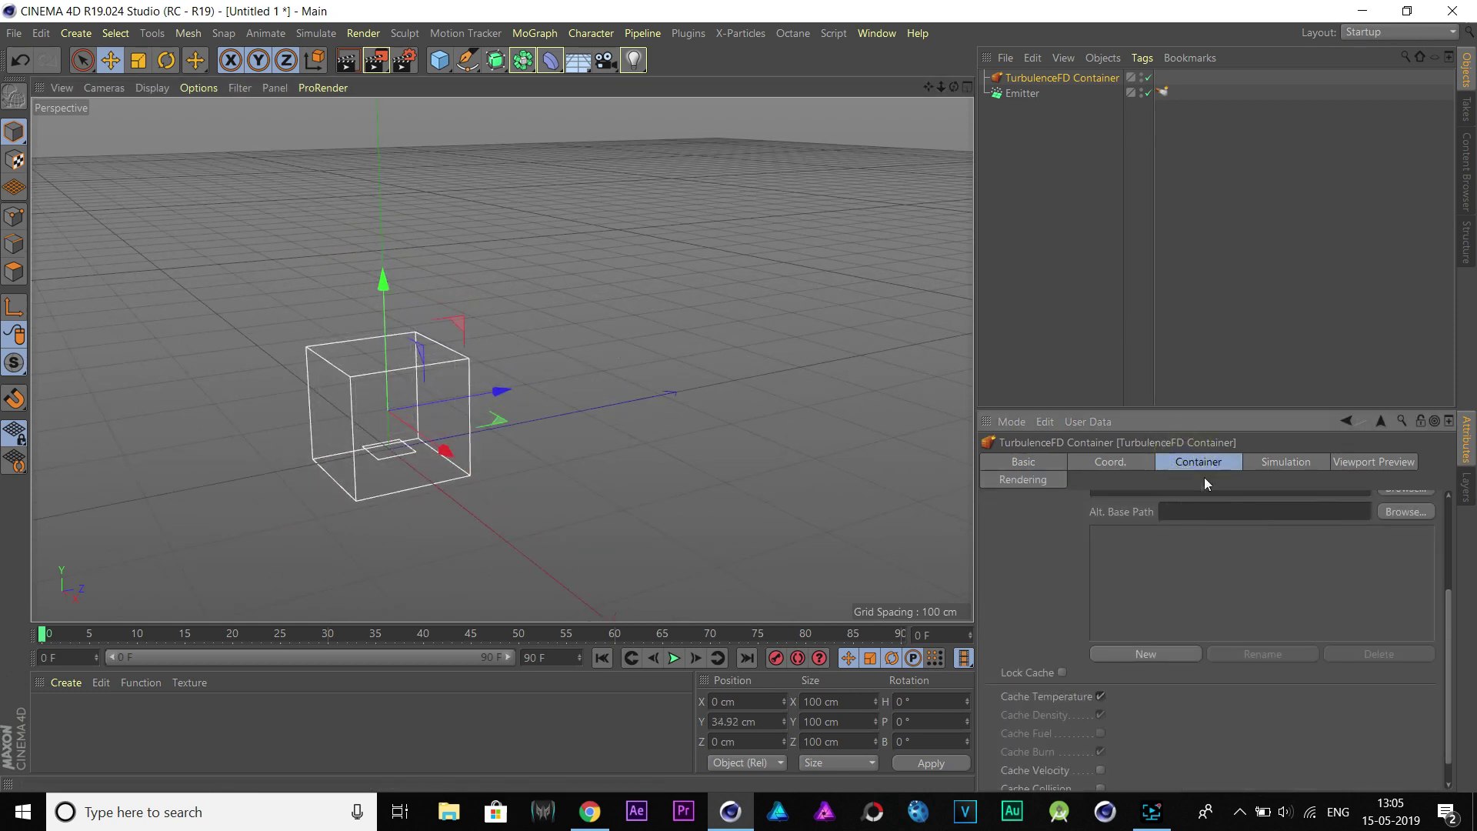
click(1447, 592)
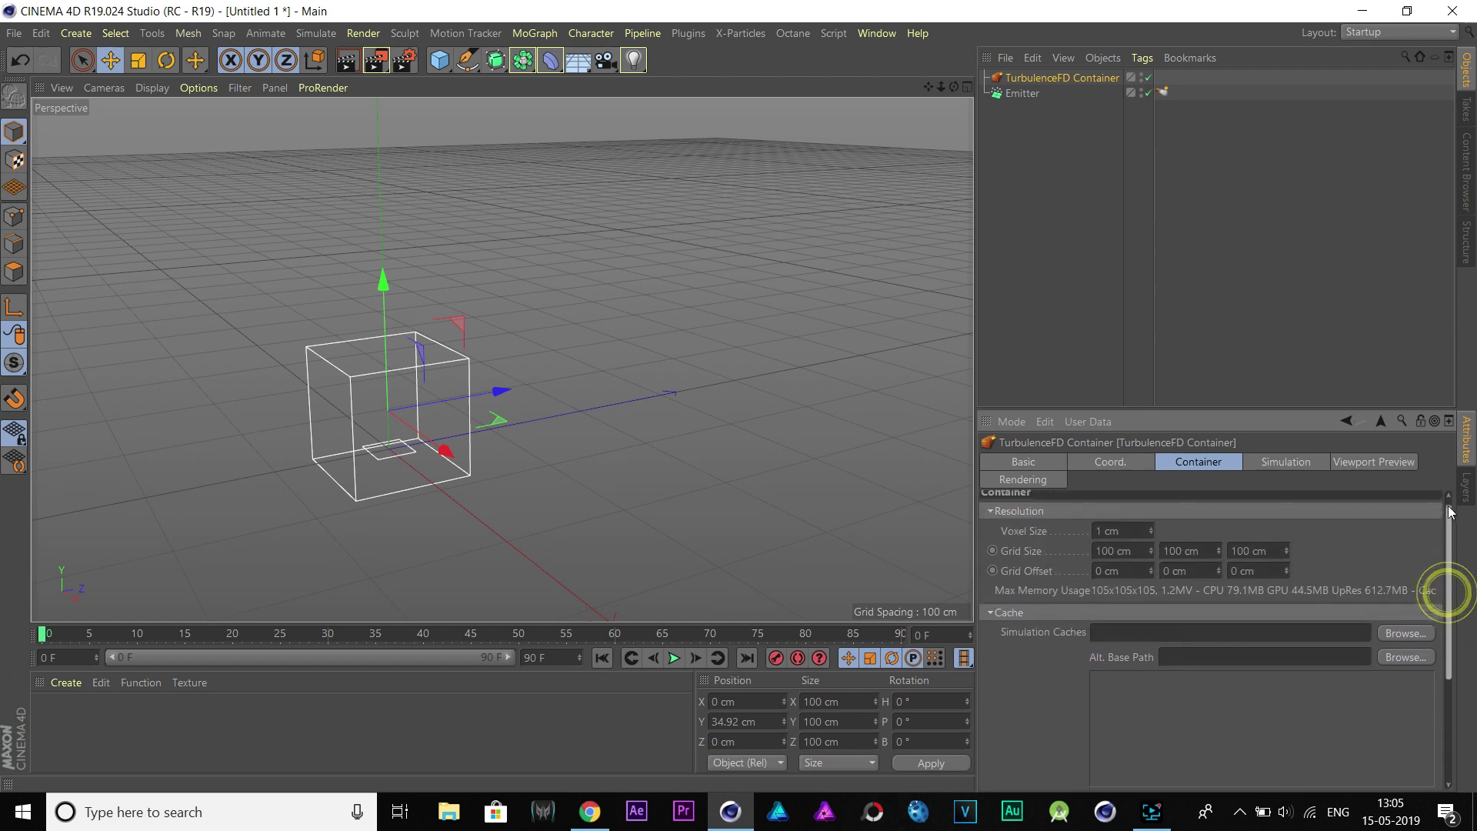
click(1137, 555)
text(400)
click(1204, 560)
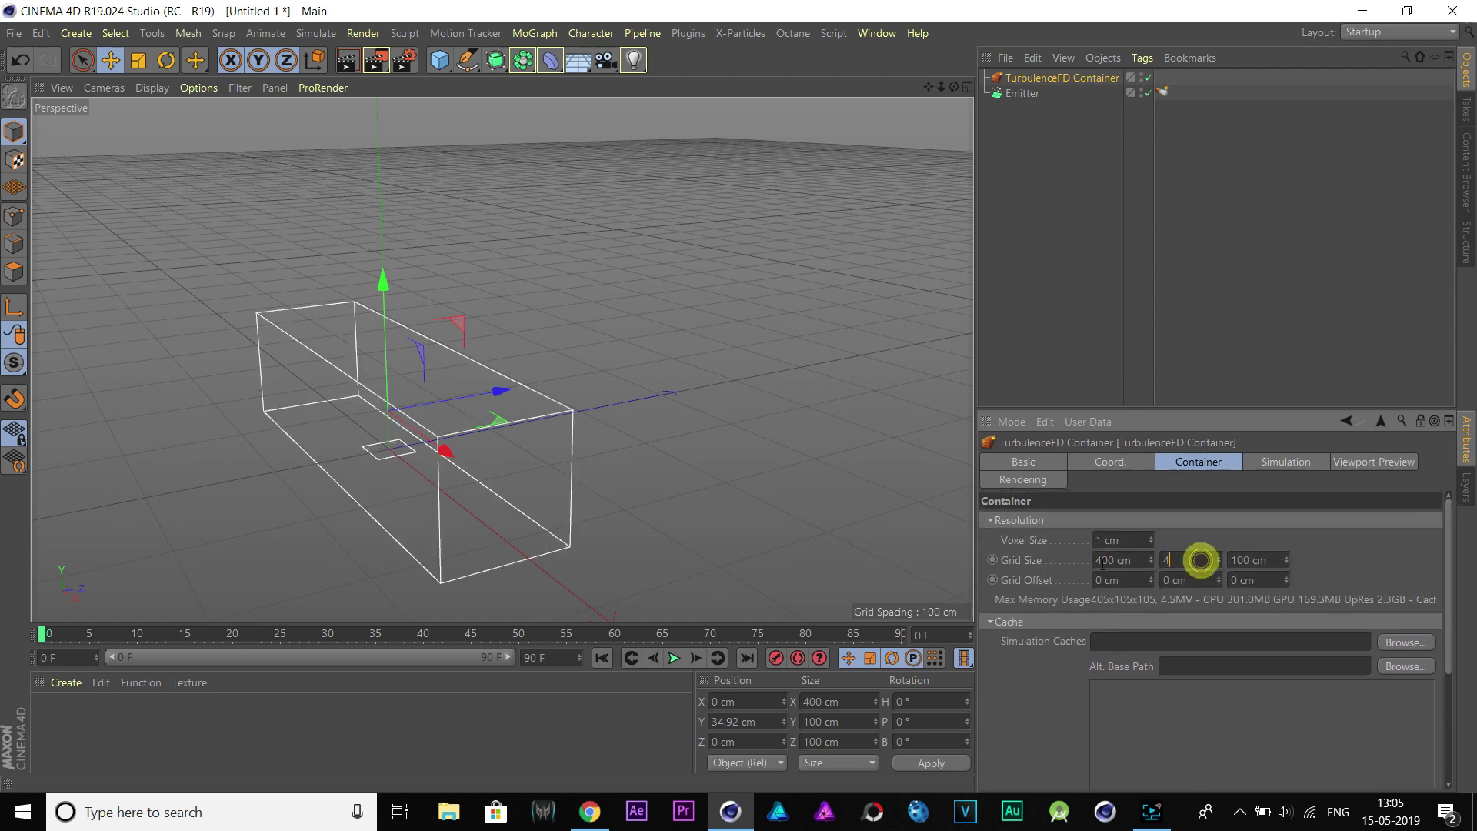
text(4000)
click(1256, 559)
text(40)
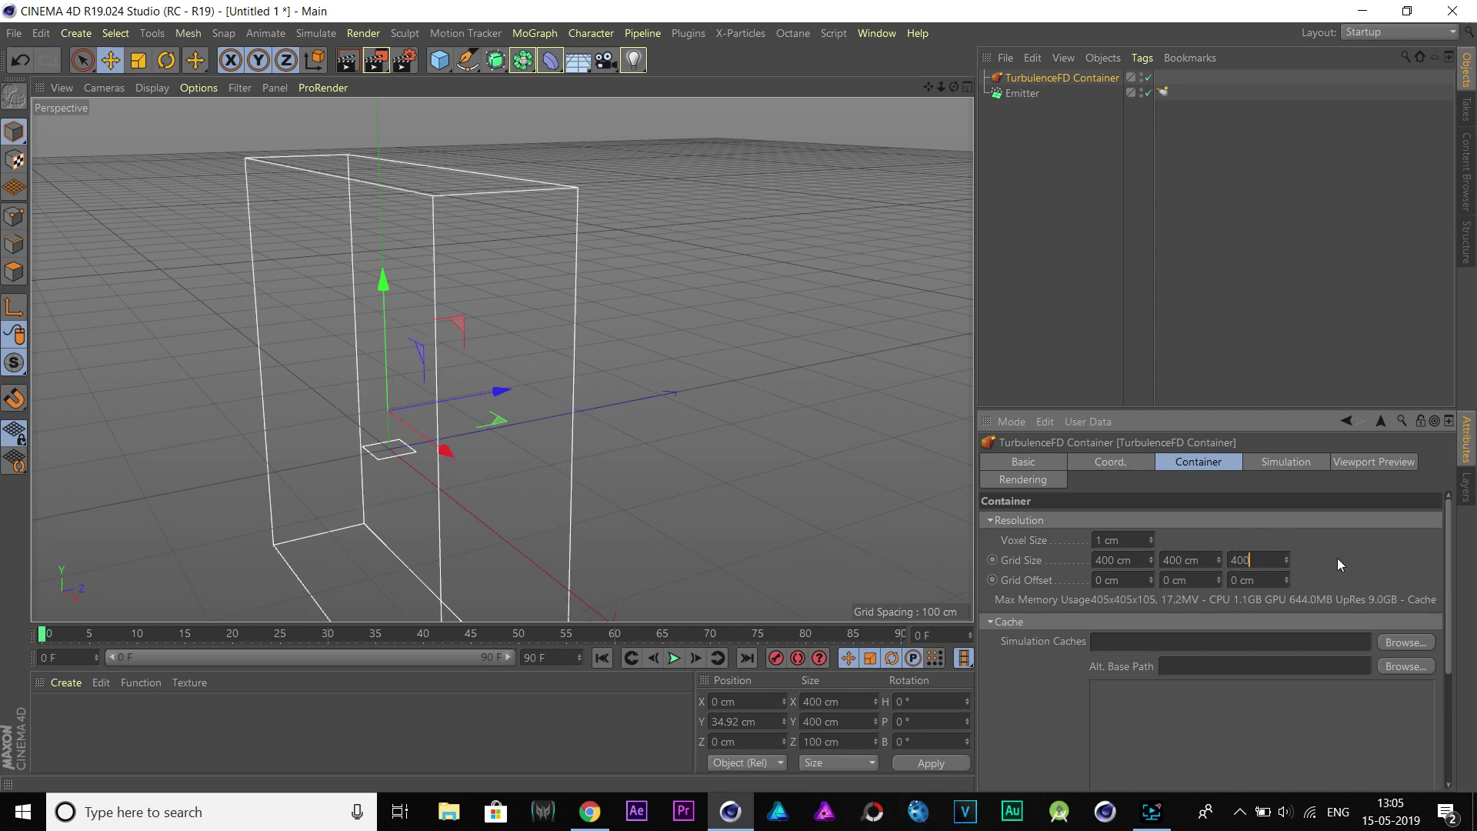
text(0)
key(Return)
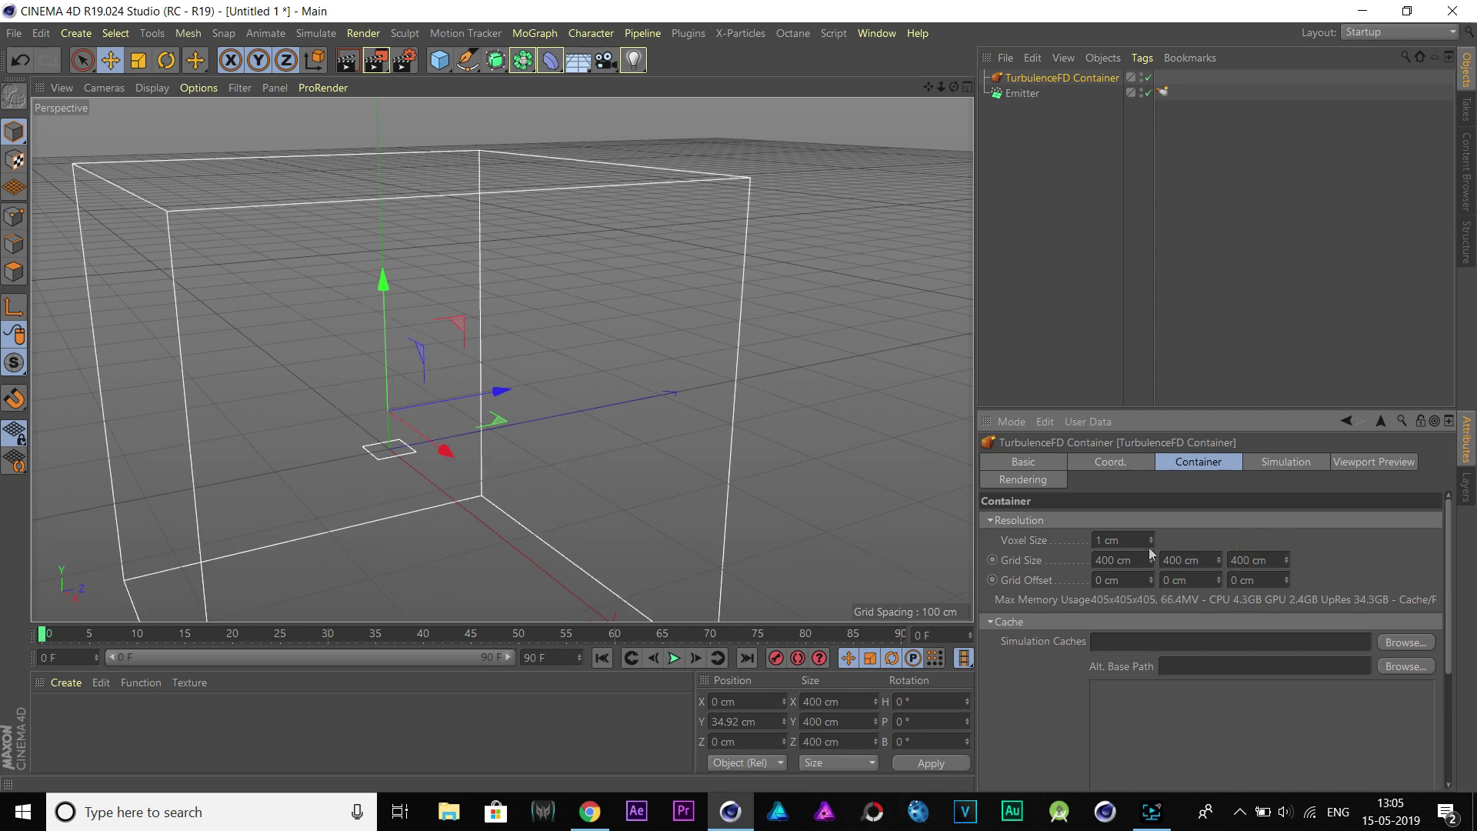
- Set the container's voxel size to 3 cm
click(1111, 540)
text(3)
key(Return)
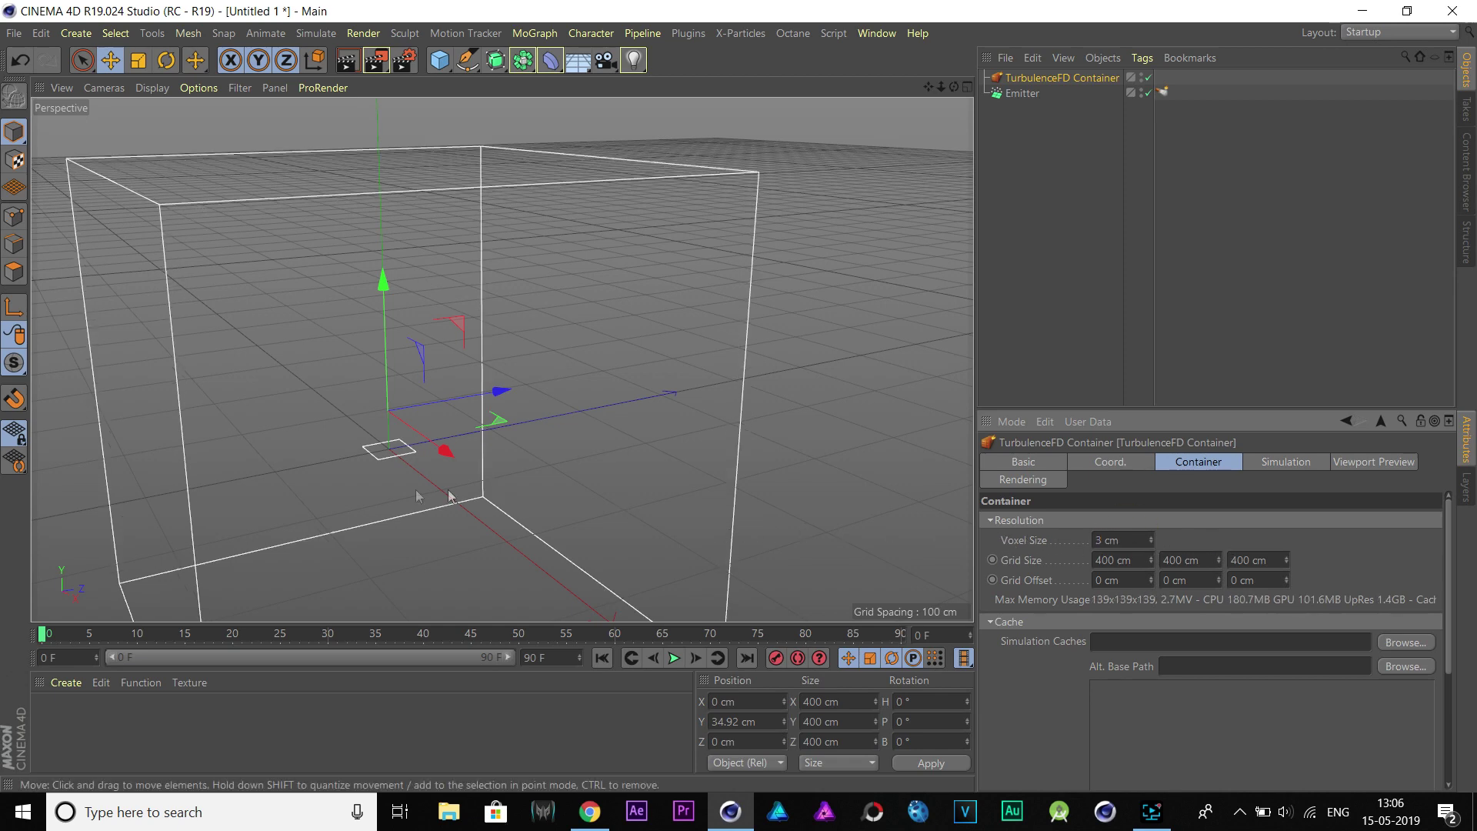
- Raise the container along Y to about 200 cm so its floor sits level with the emitter
alt+drag(231, 406, 365, 380)
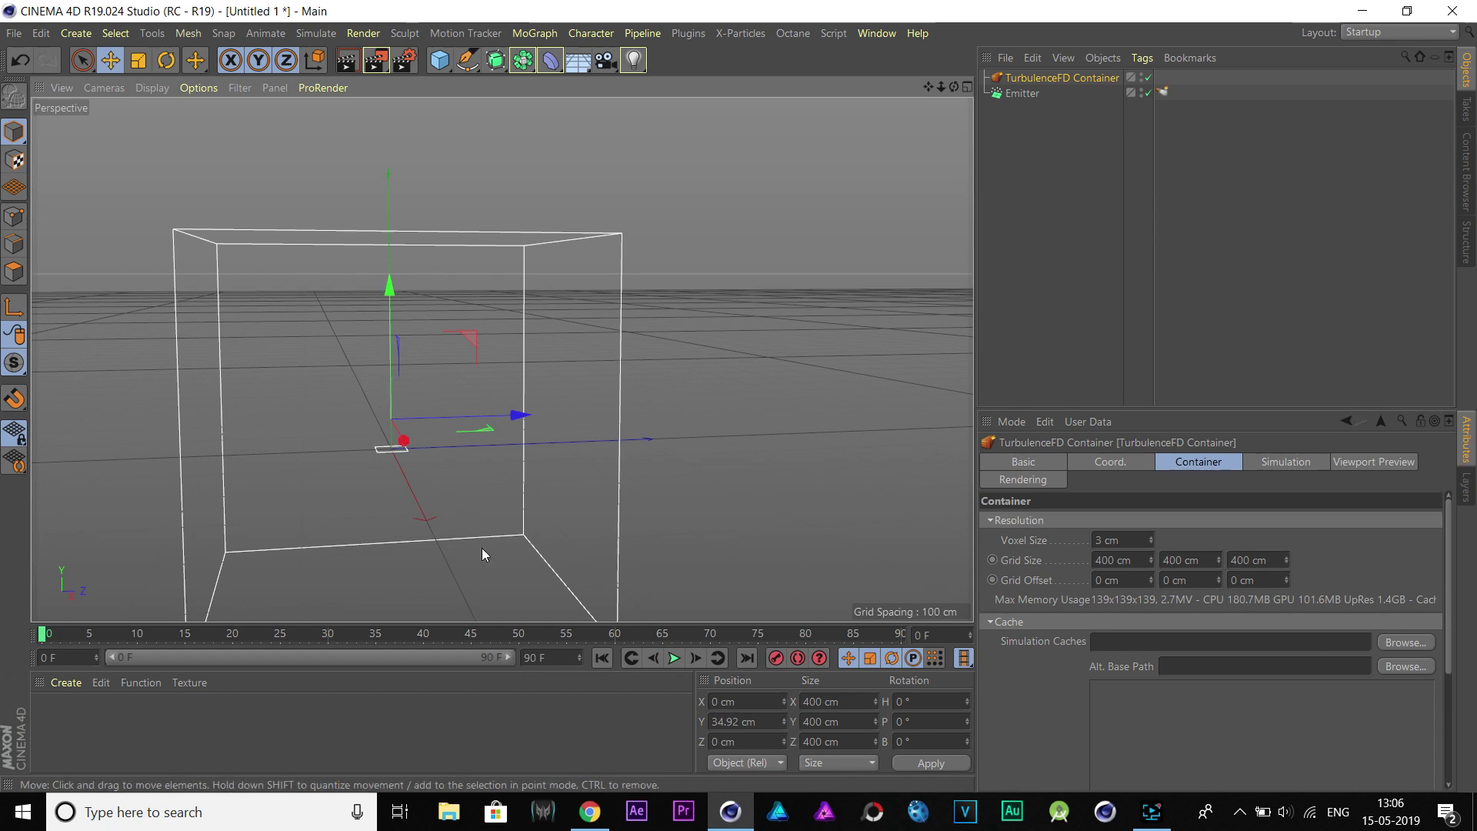
alt+drag(481, 554, 429, 452)
middle_click(376, 278)
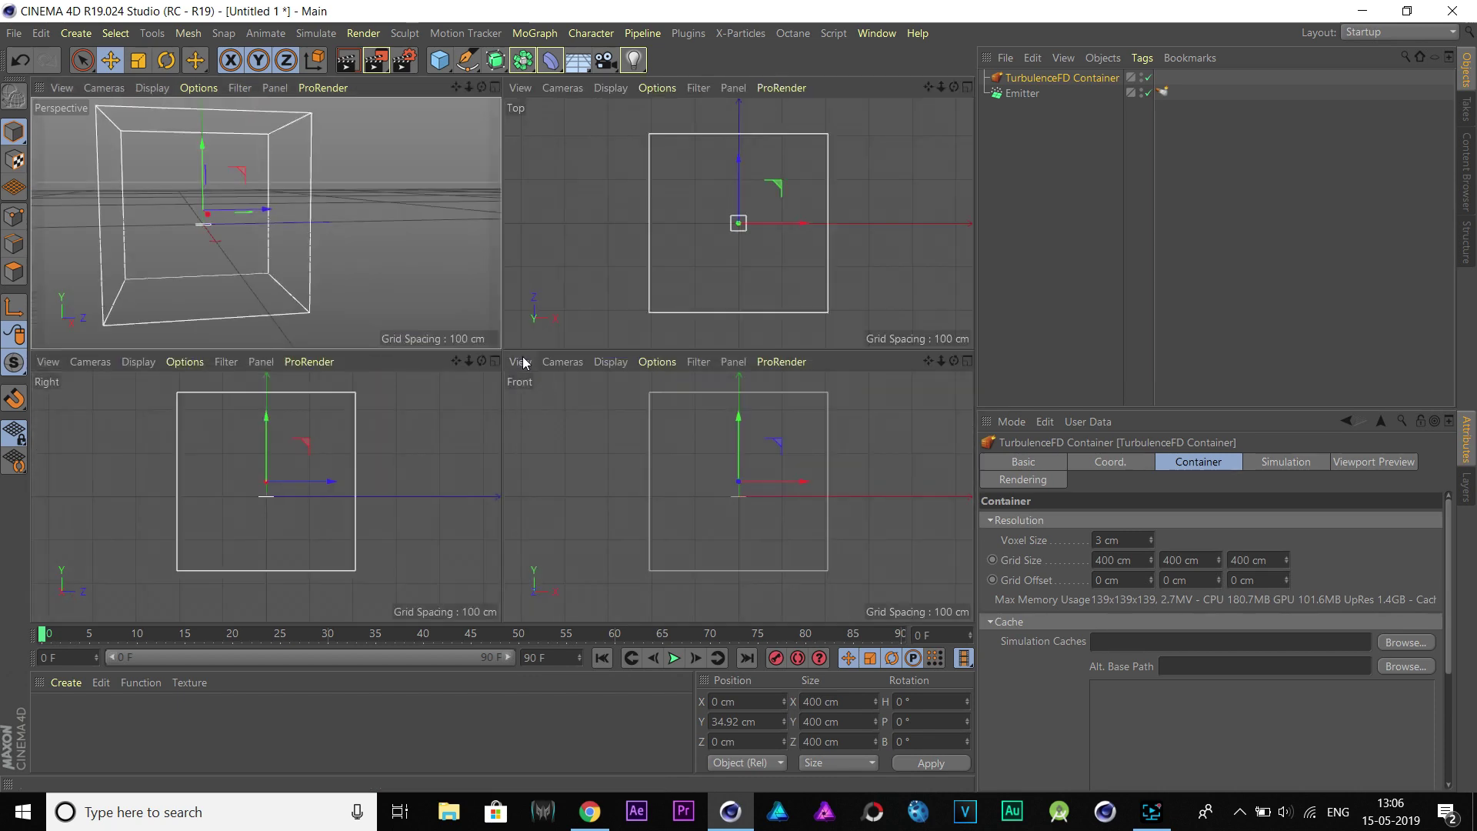
middle_click(703, 466)
drag(498, 235, 514, 102)
middle_click(472, 331)
middle_click(400, 311)
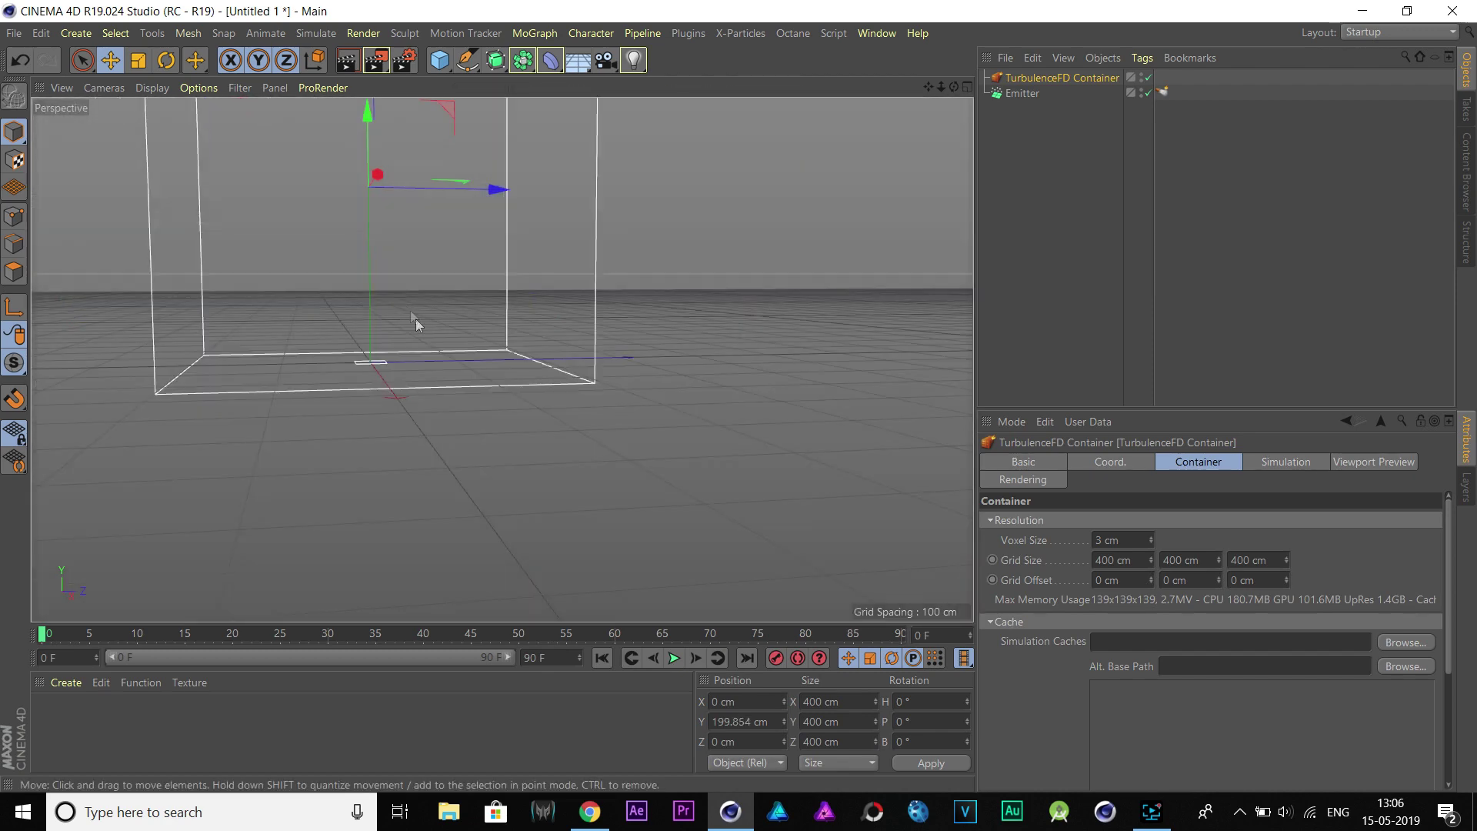
scroll(418, 321, up, 5)
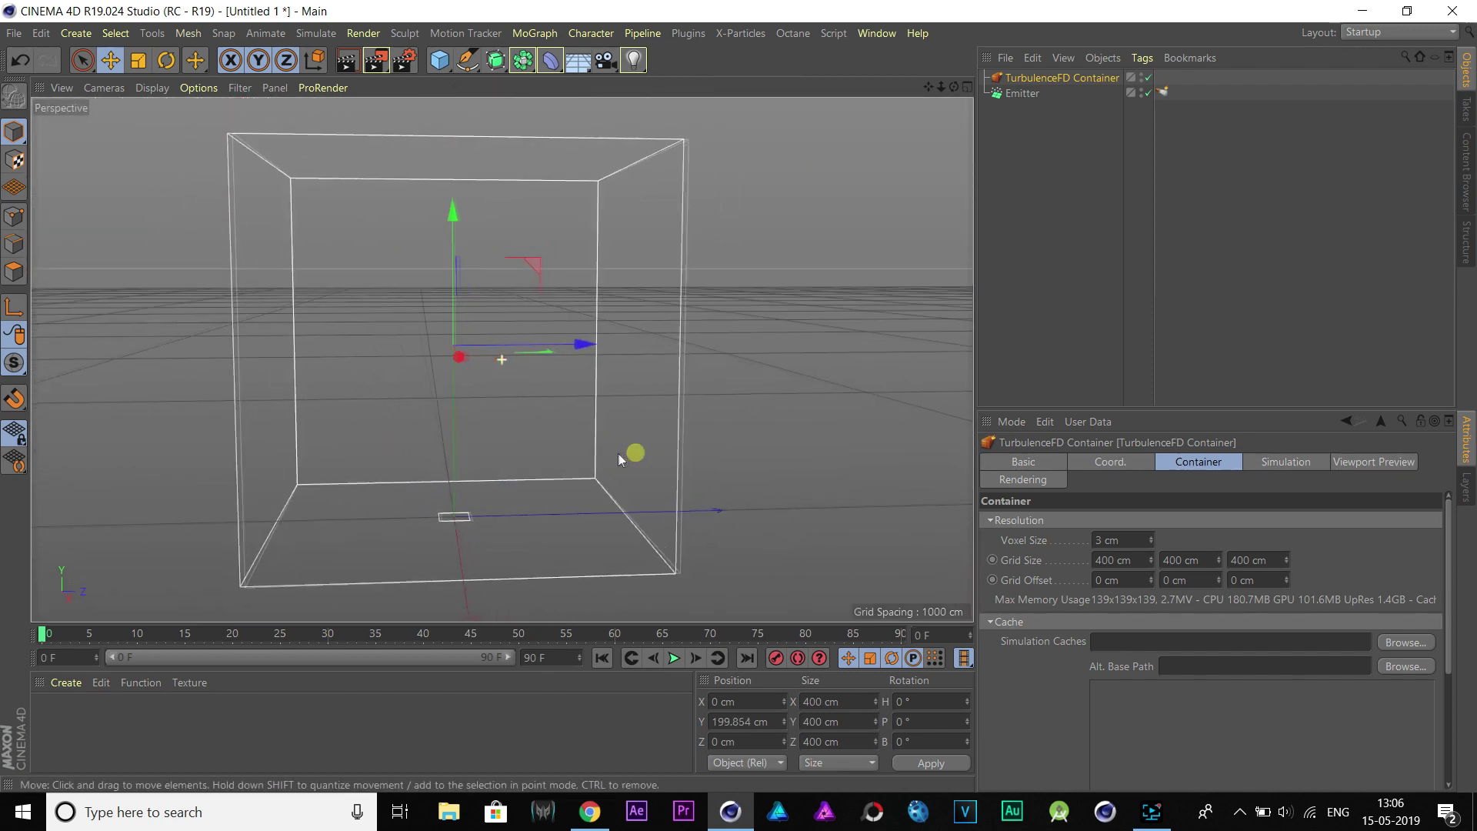
alt+drag(617, 454, 611, 454)
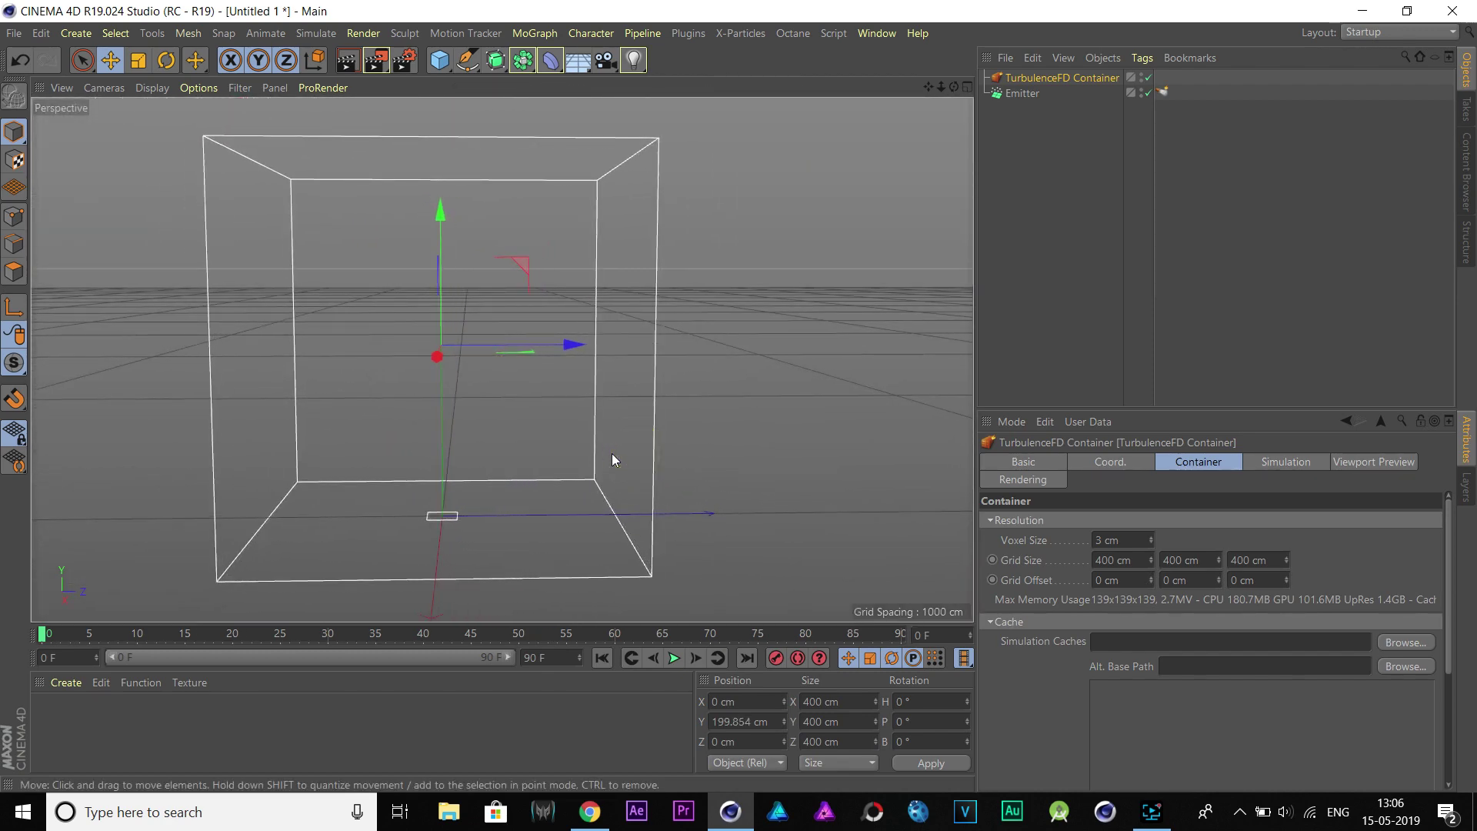
- Set the time scale to 70 % in the container's simulation timing settings
click(1283, 463)
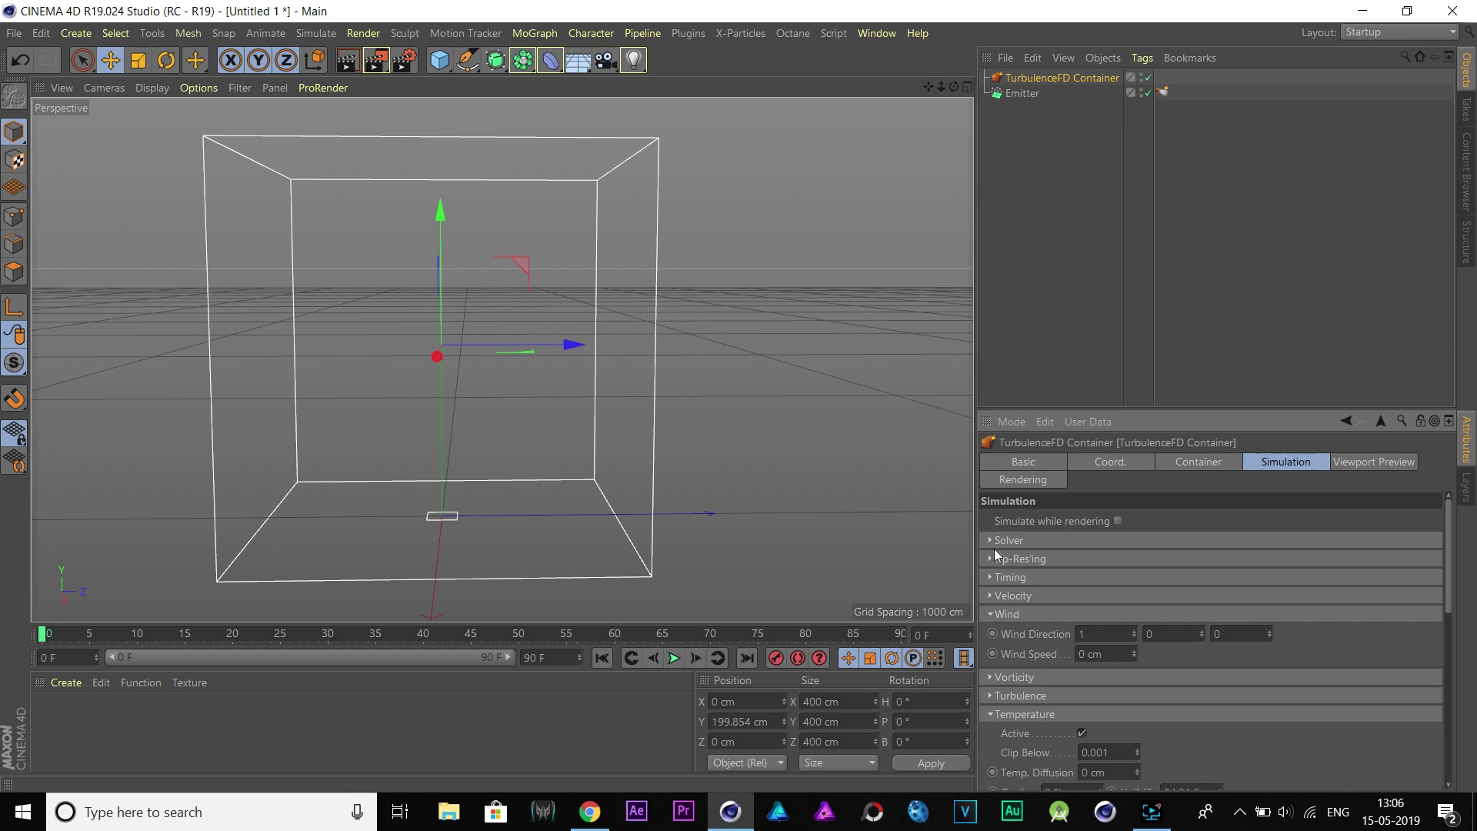
click(990, 577)
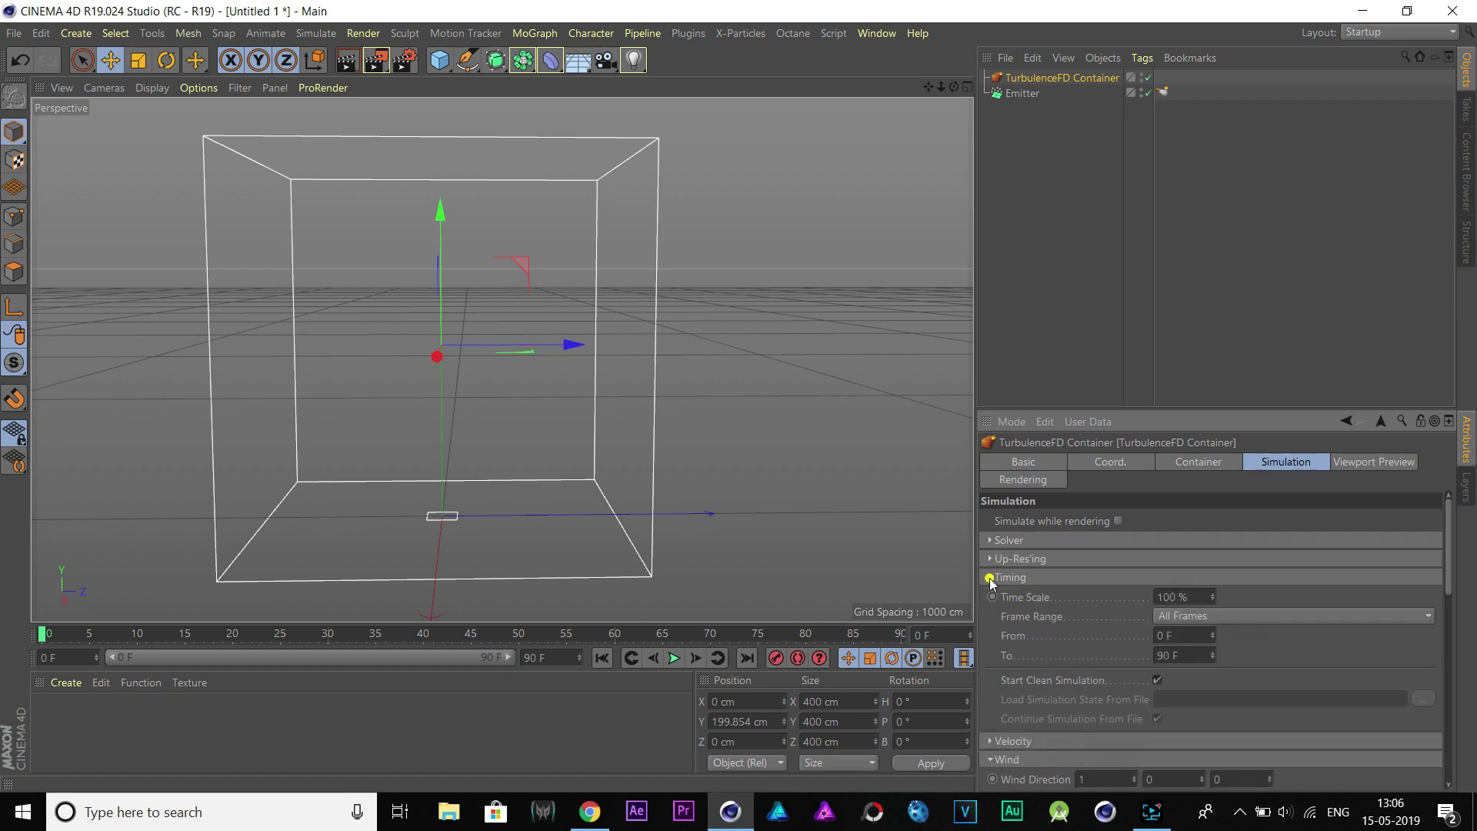
double_click(1186, 596)
text(70)
click(991, 577)
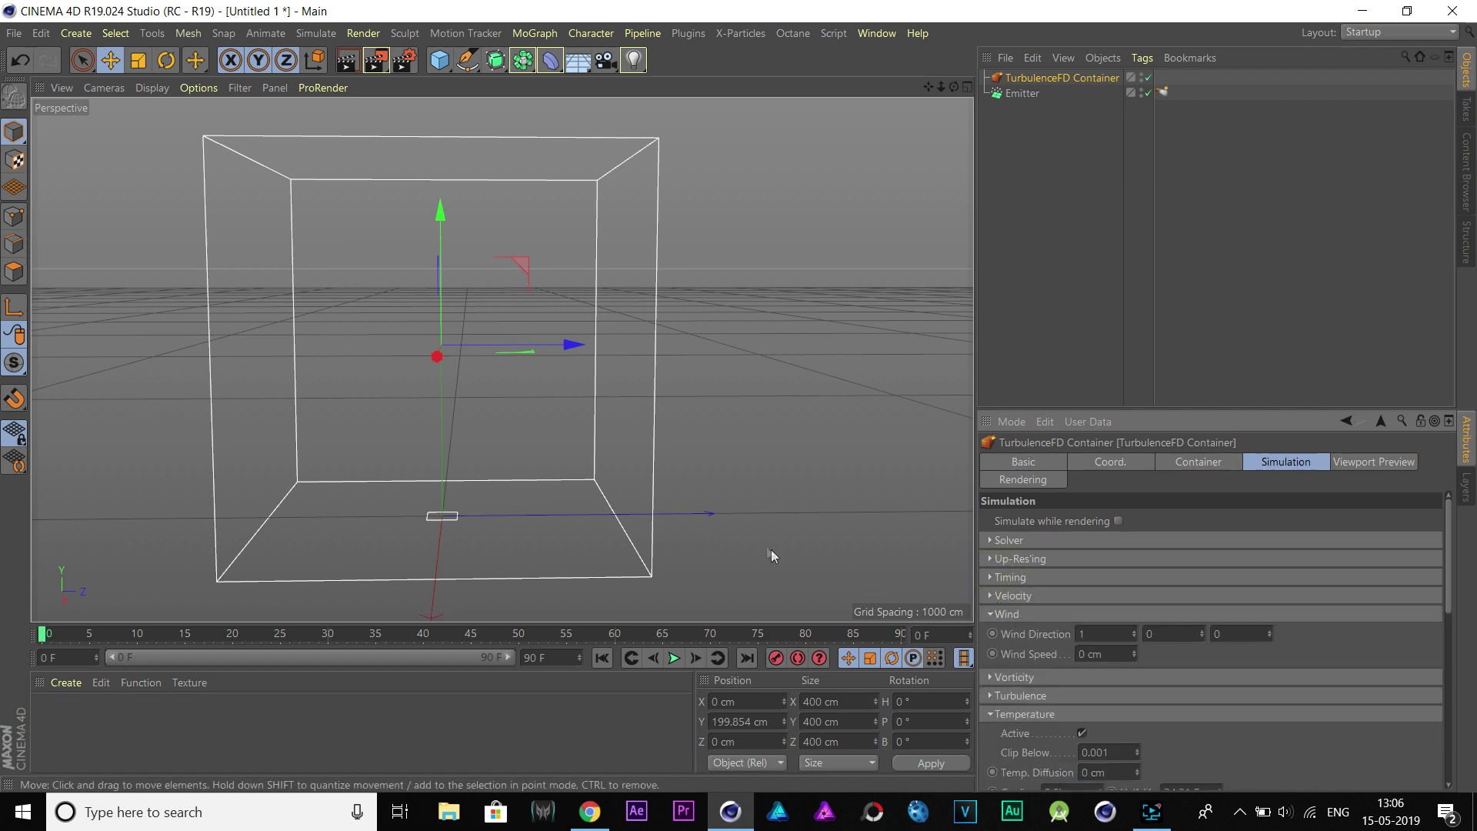
- Set the third component of the simulation's wind direction to 2 and the wind speed to 10 cm
click(1226, 633)
text(2)
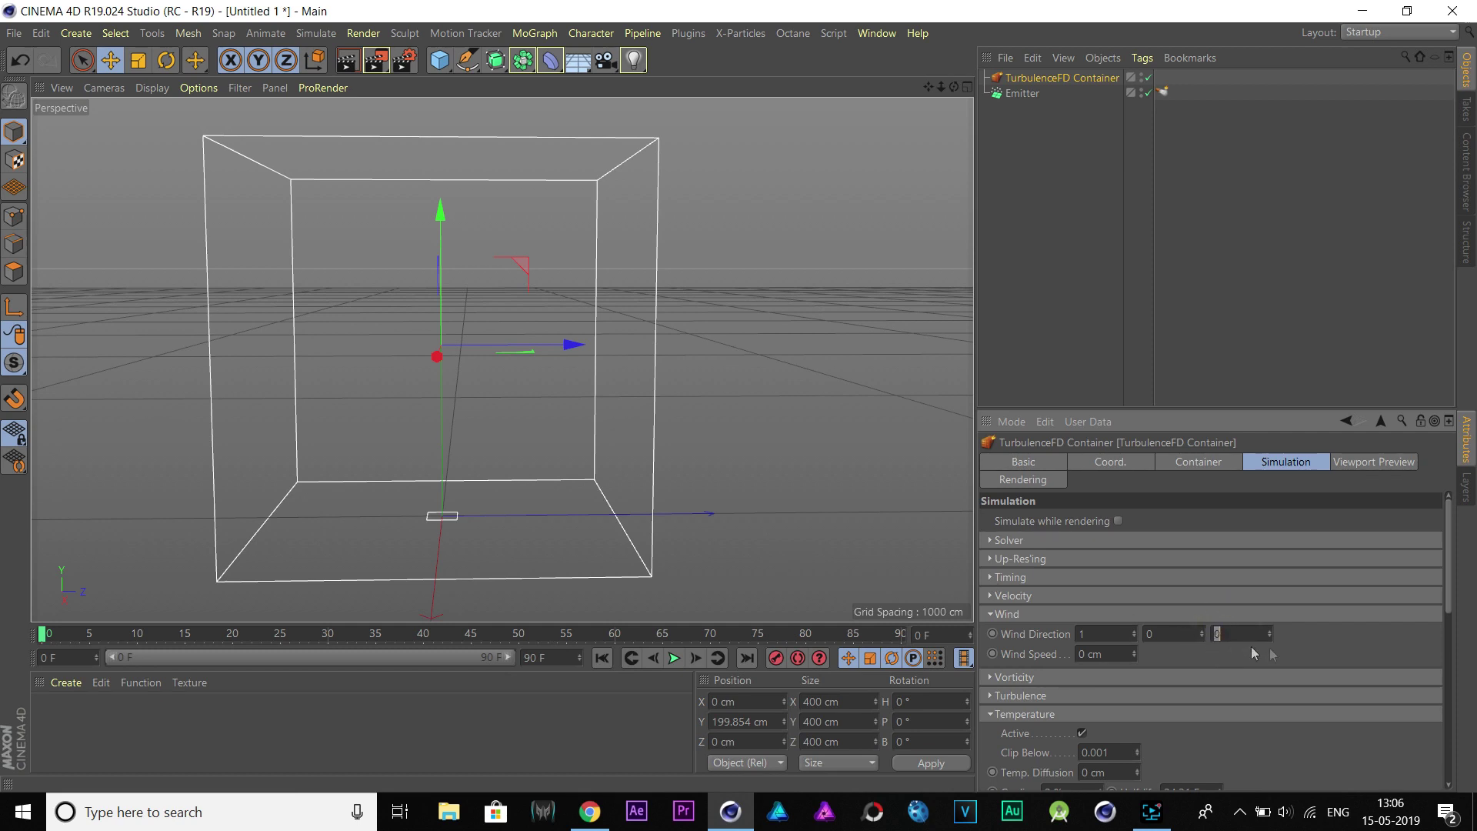
click(1297, 648)
click(1110, 653)
text(1)
- Set the simulation's vorticity to 20 with Density as its intensity channel
click(991, 677)
click(1112, 691)
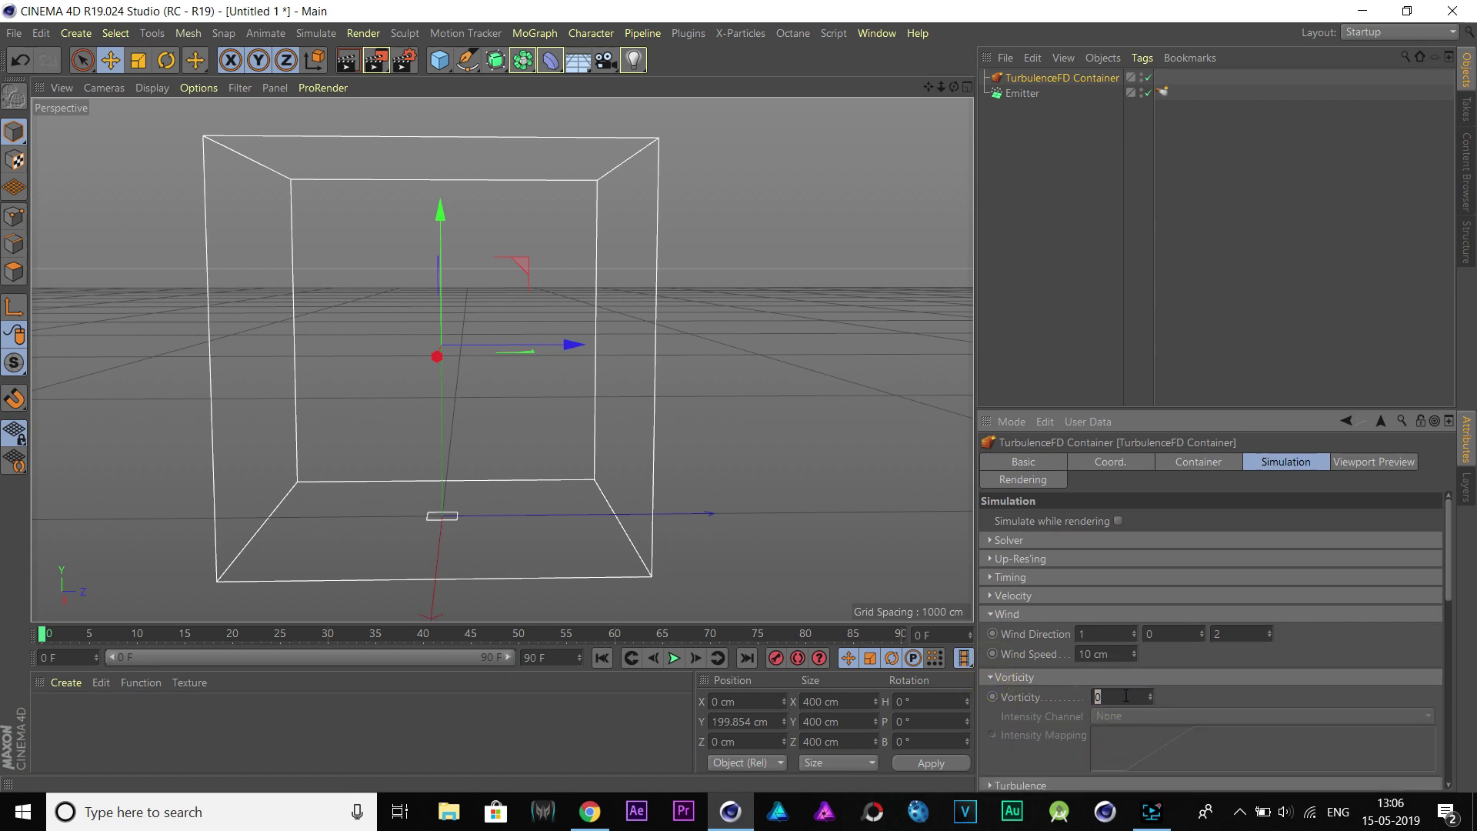
text(20)
key(Return)
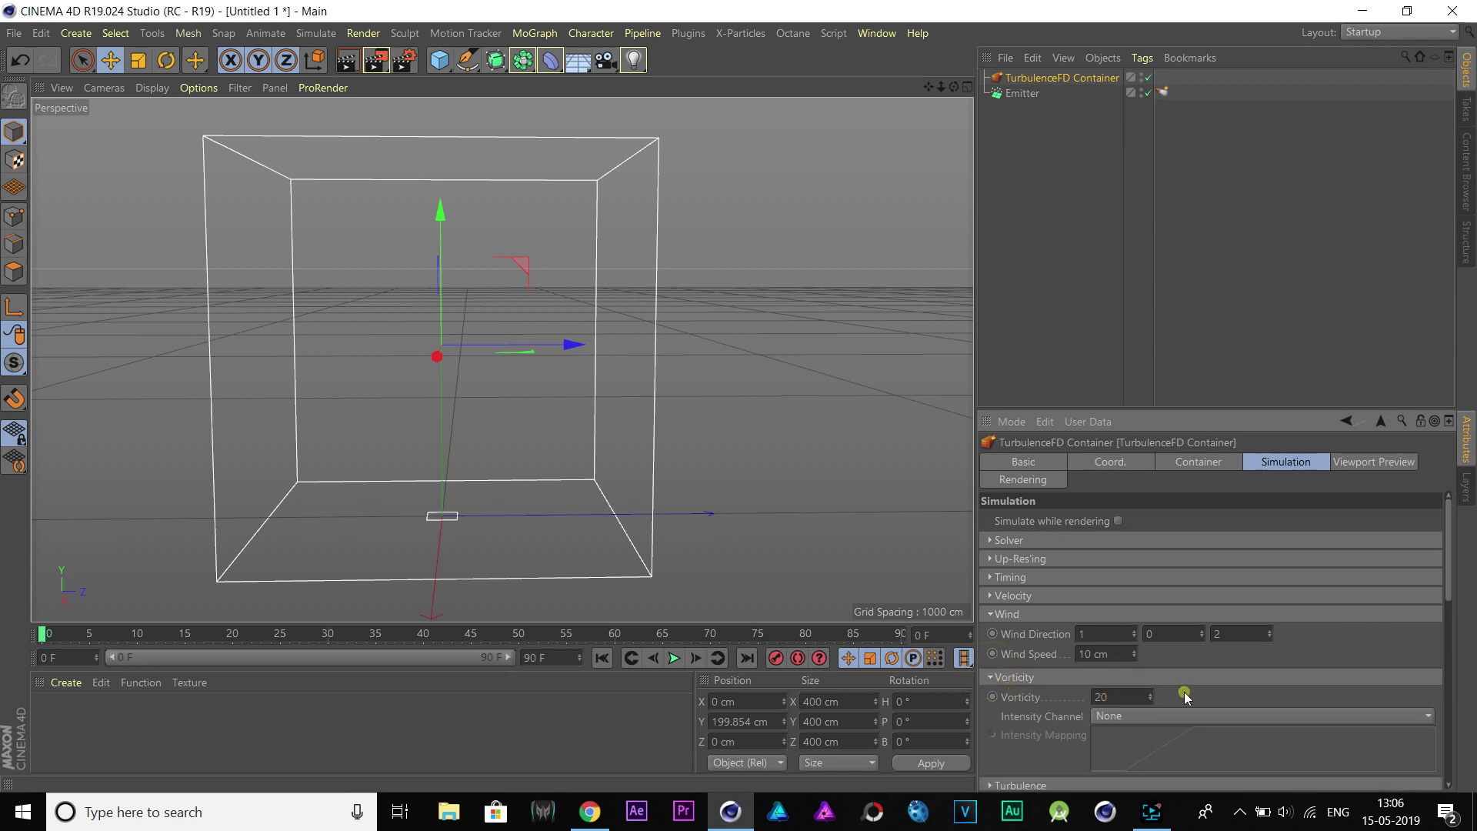
click(991, 677)
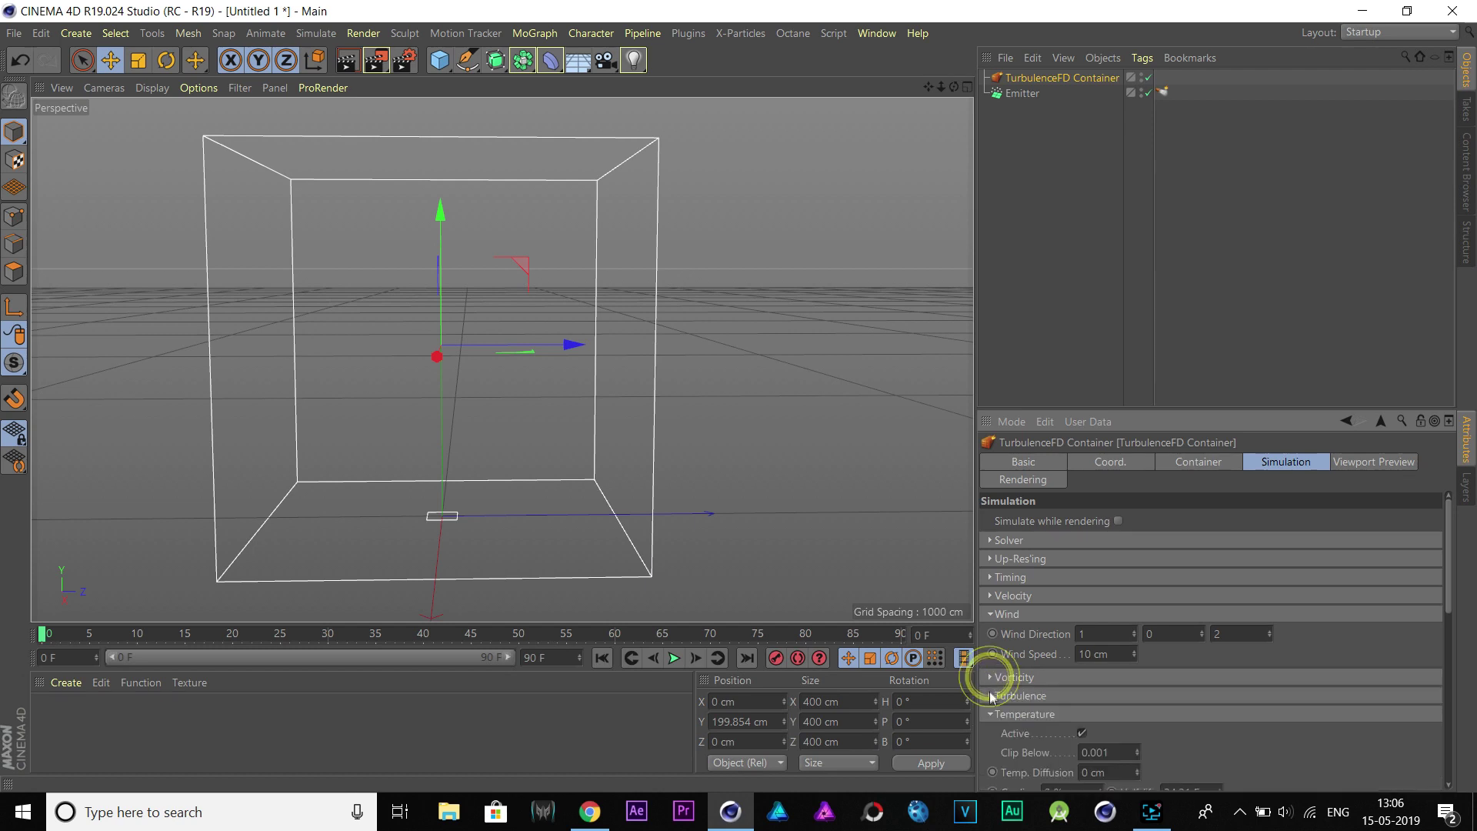
click(1004, 680)
click(1097, 716)
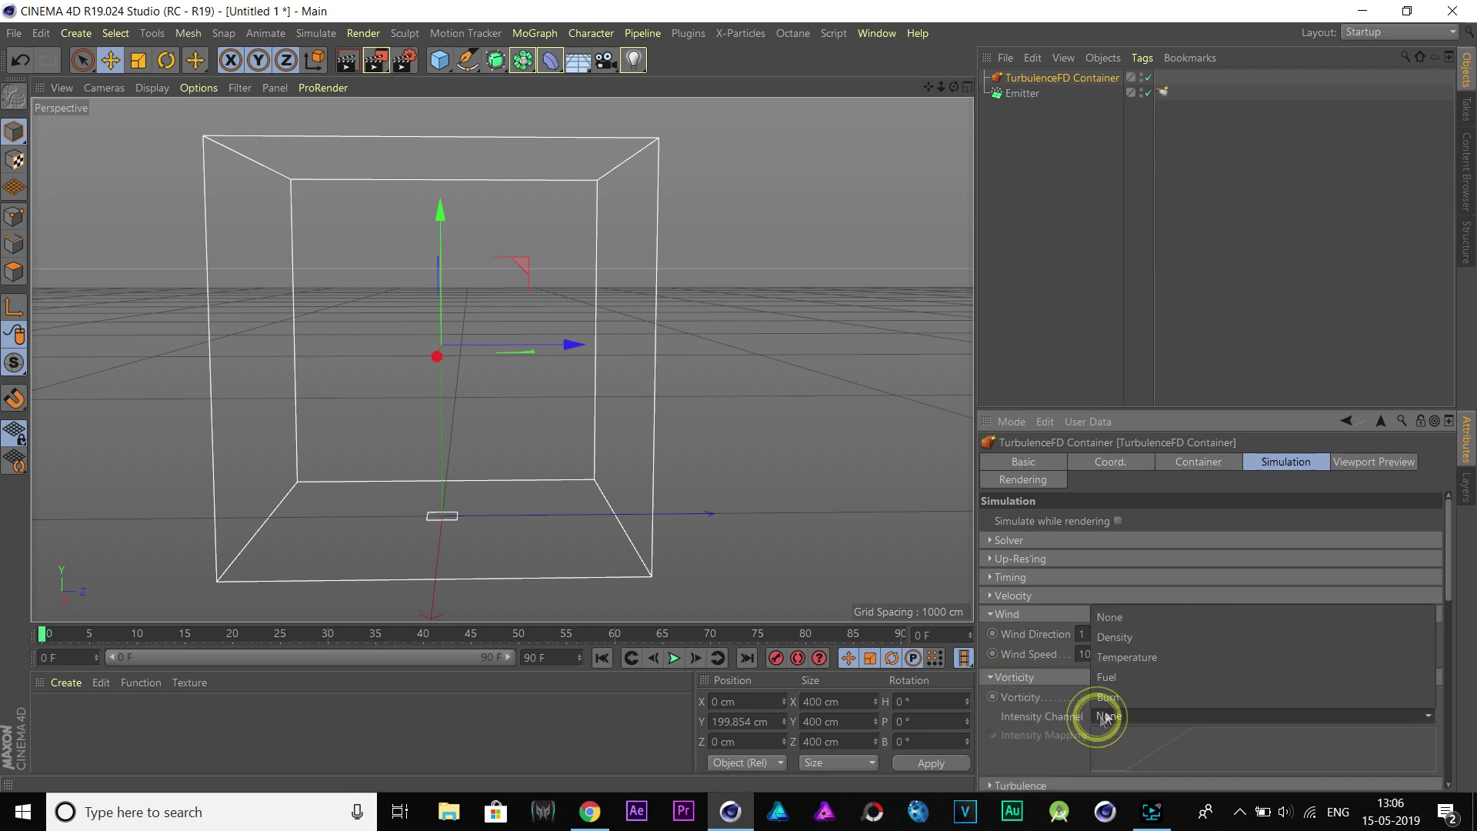
click(1124, 643)
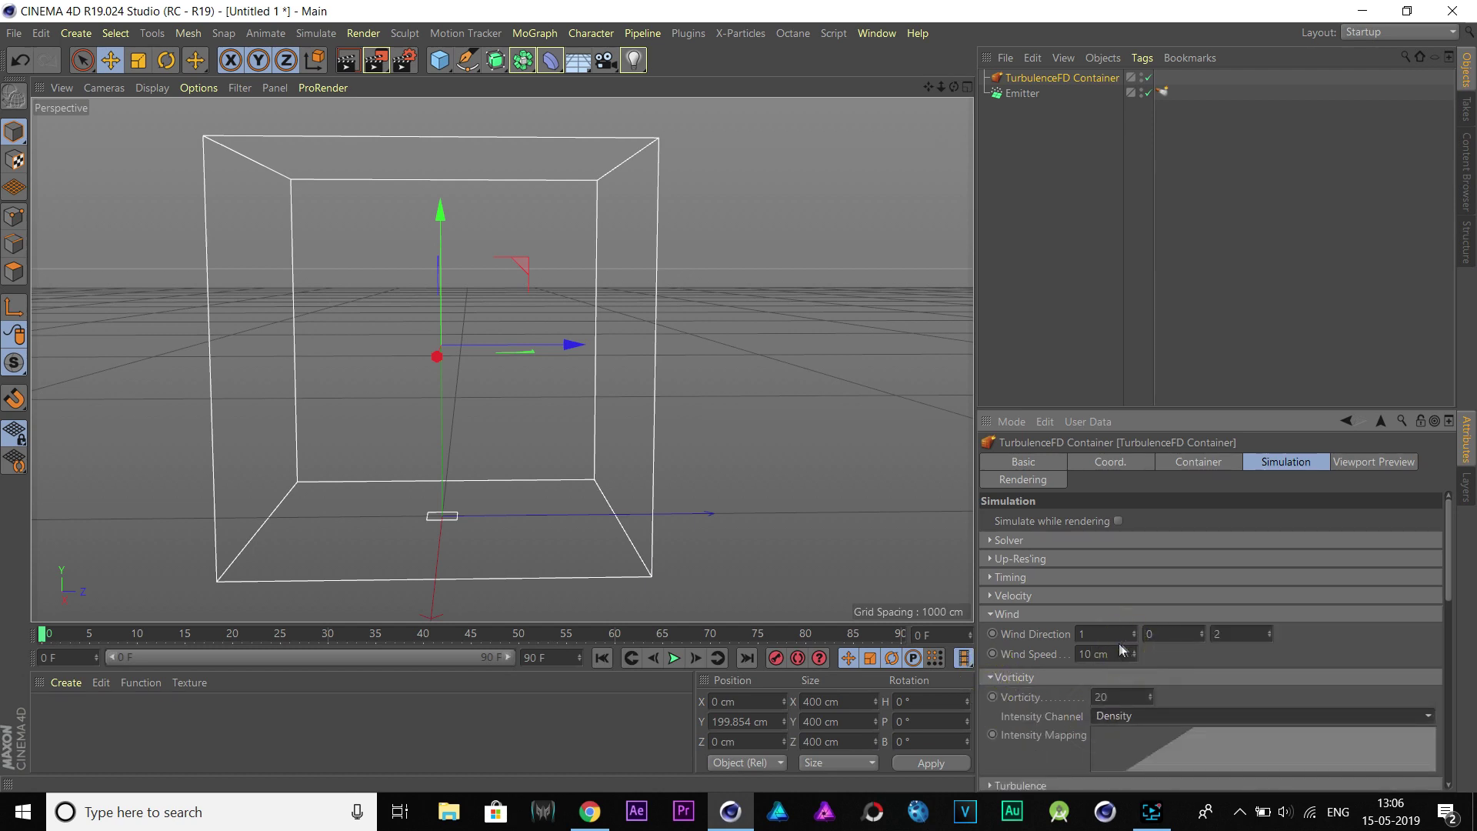
click(992, 676)
- Set the simulation's turbulence intensity to 15 cm and its largest size to 8 cm
click(990, 696)
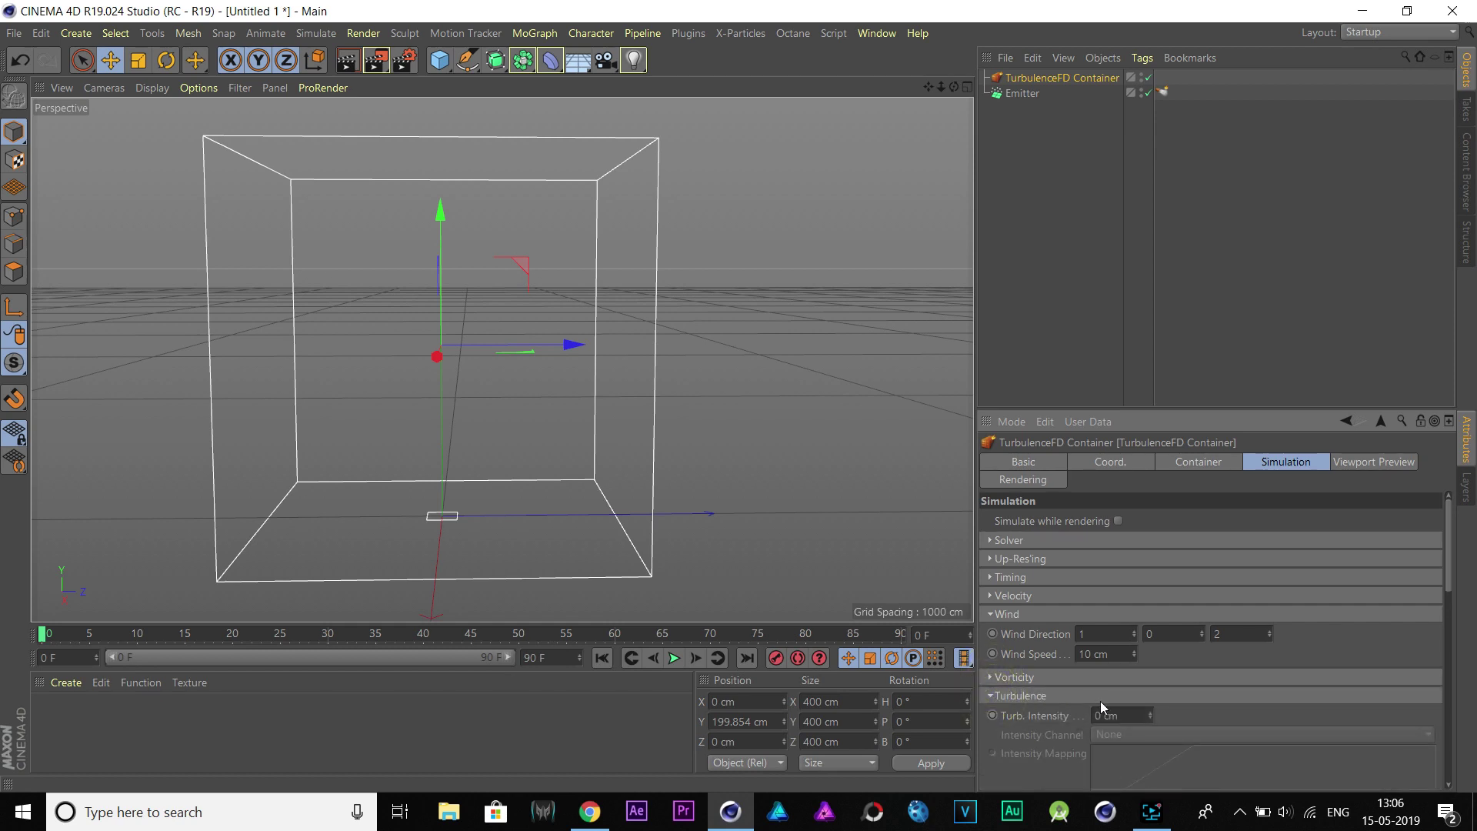
double_click(1115, 714)
text(15)
key(Return)
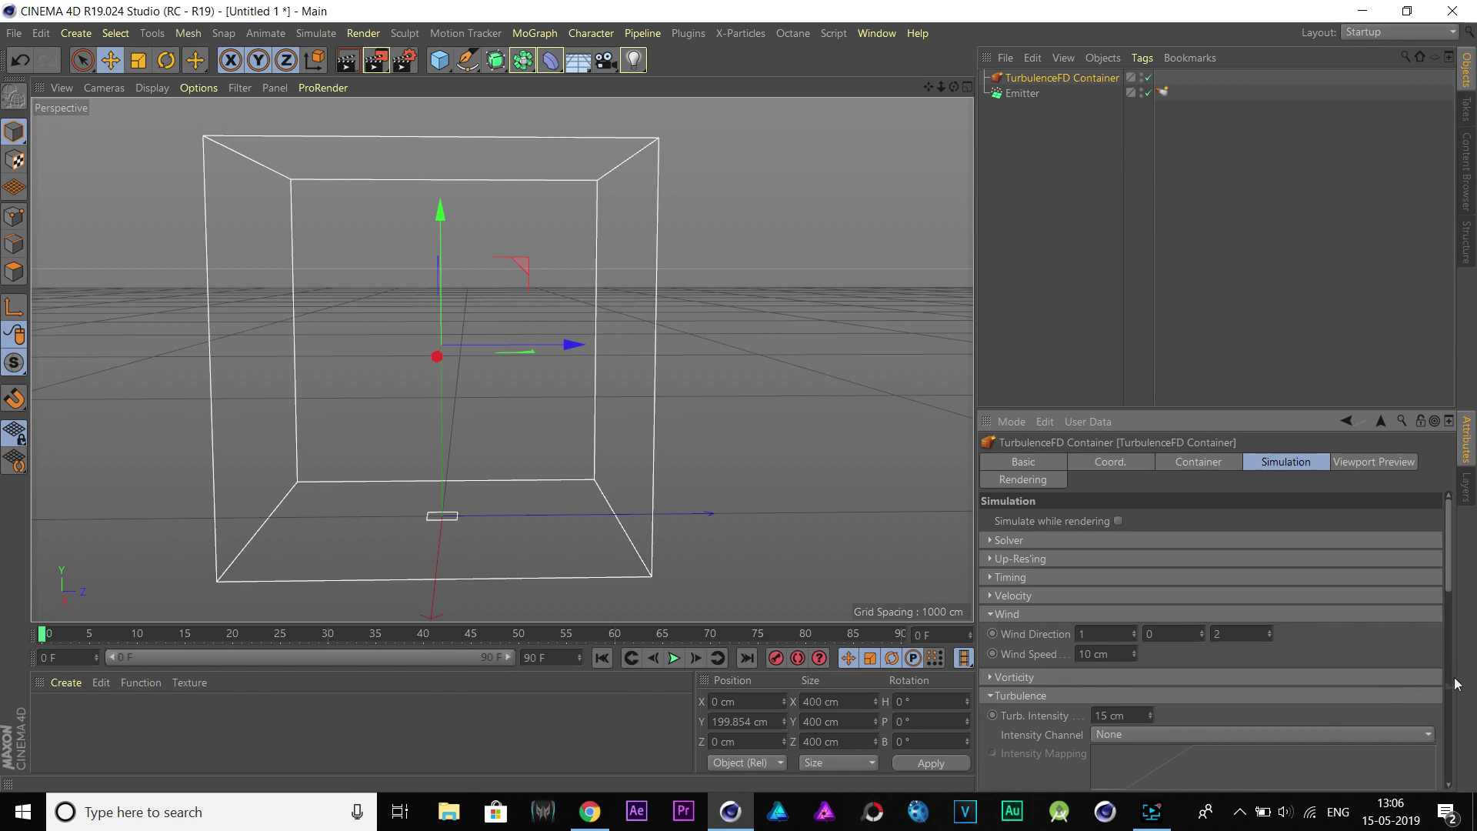
drag(1447, 588, 1440, 637)
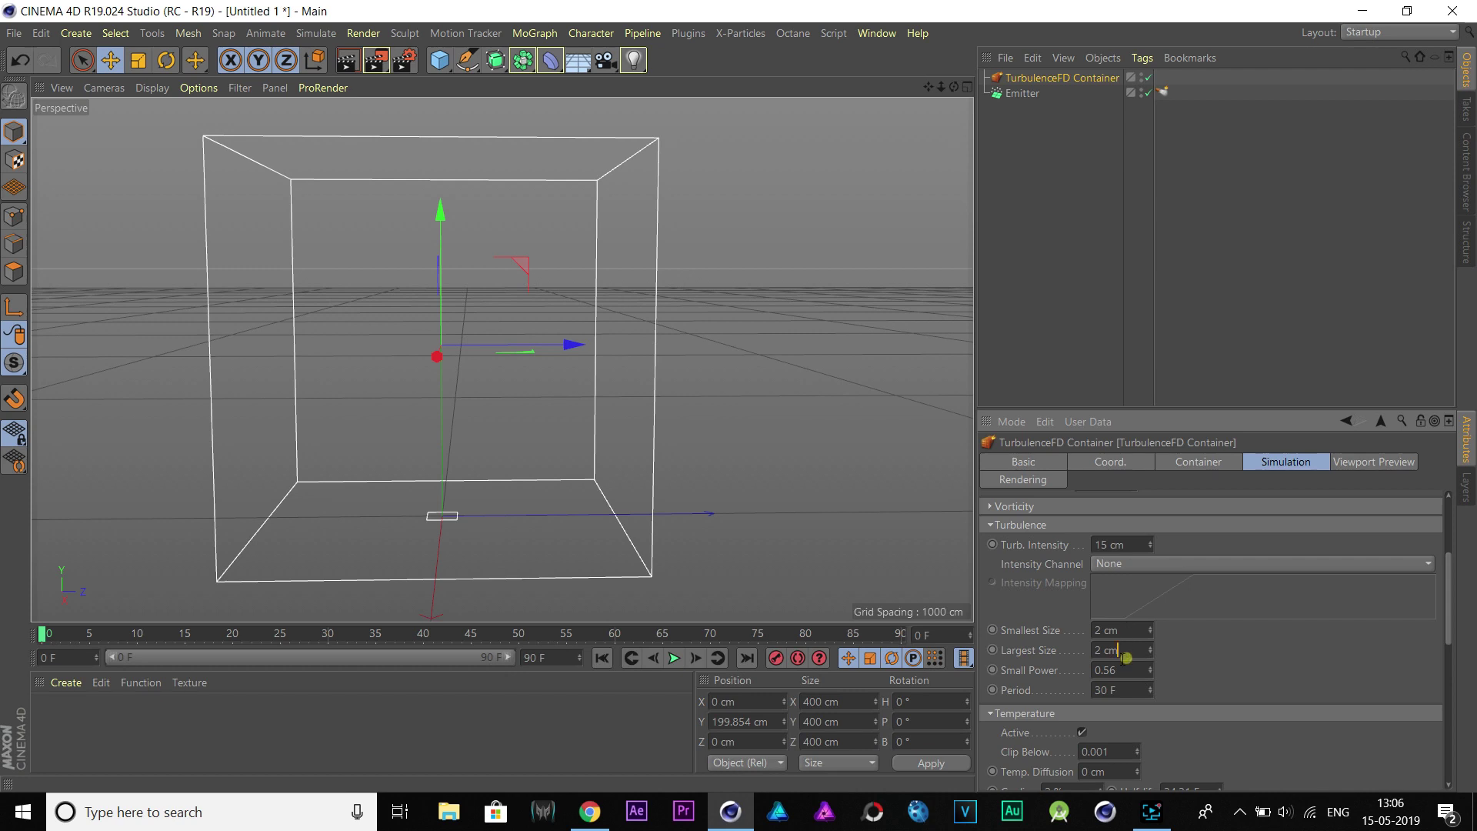
double_click(1122, 650)
text(8)
click(992, 528)
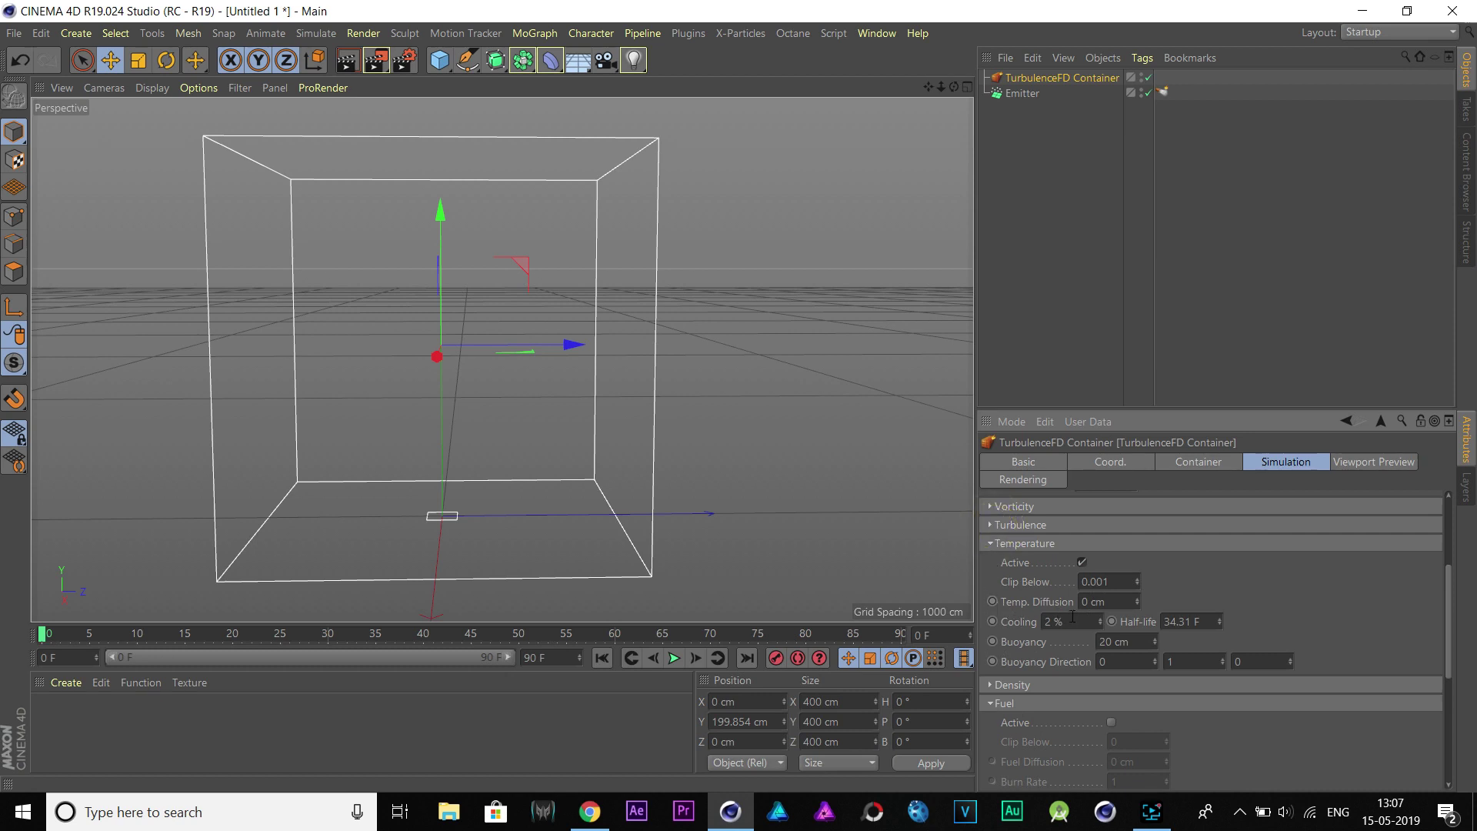
- Set the temperature channel's buoyancy to 75 cm and its cooling to 14 %
double_click(1129, 643)
text(80)
key(Return)
double_click(1131, 641)
text(75)
double_click(1065, 622)
text(14)
key(Return)
click(991, 544)
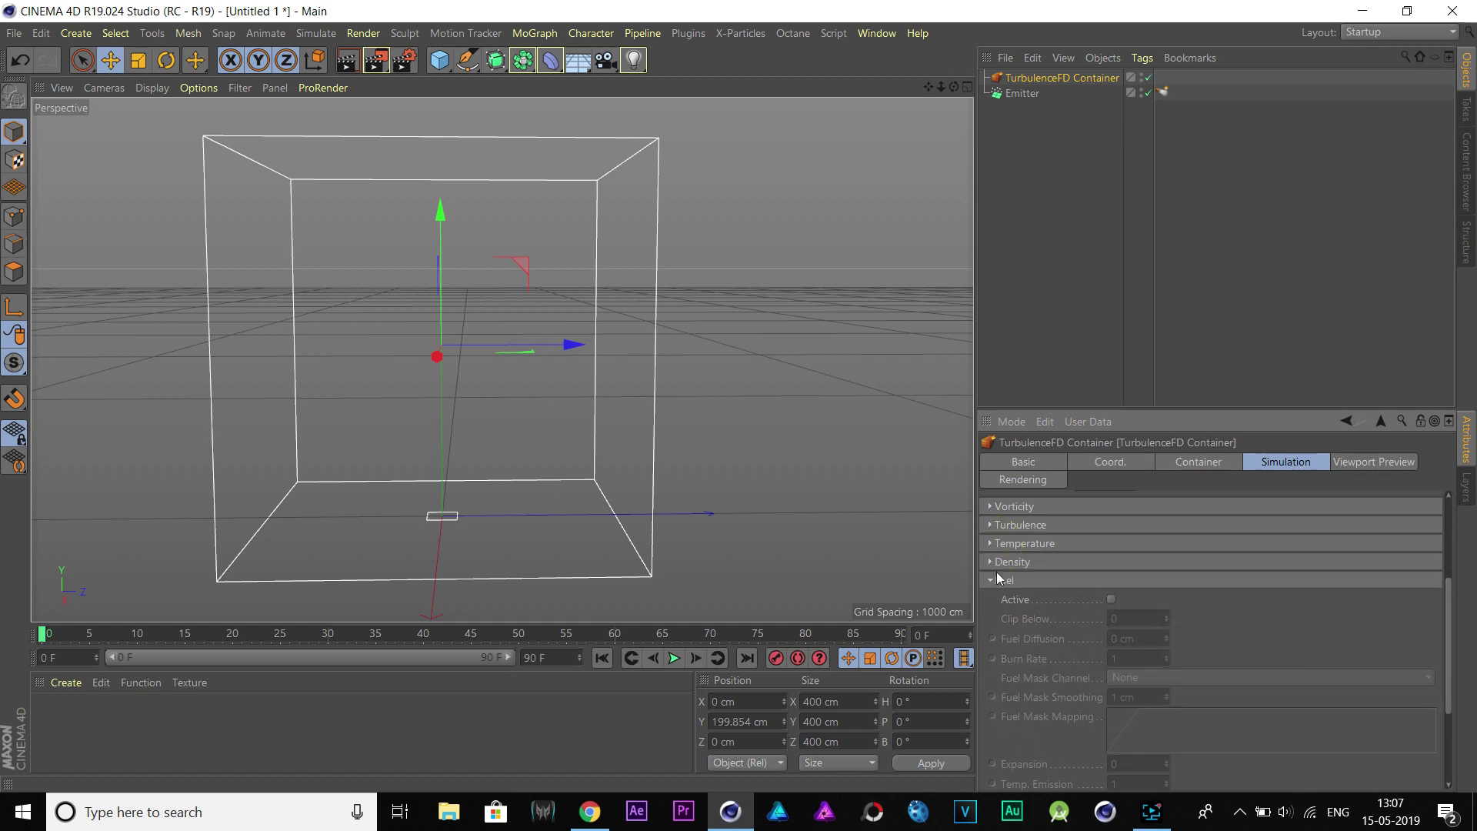
- Activate the density channel in the container's simulation settings
click(992, 562)
click(1079, 581)
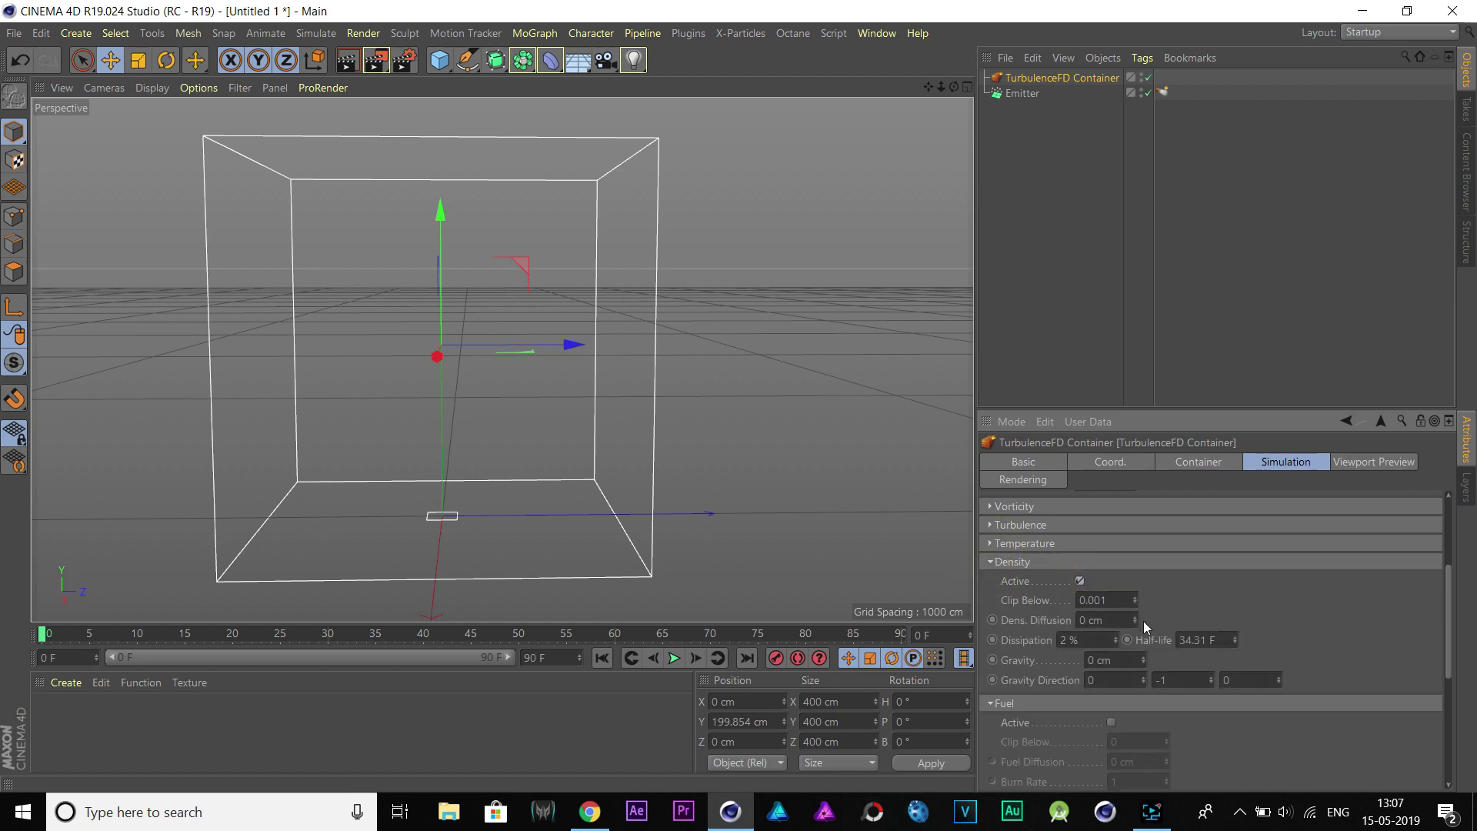
click(992, 562)
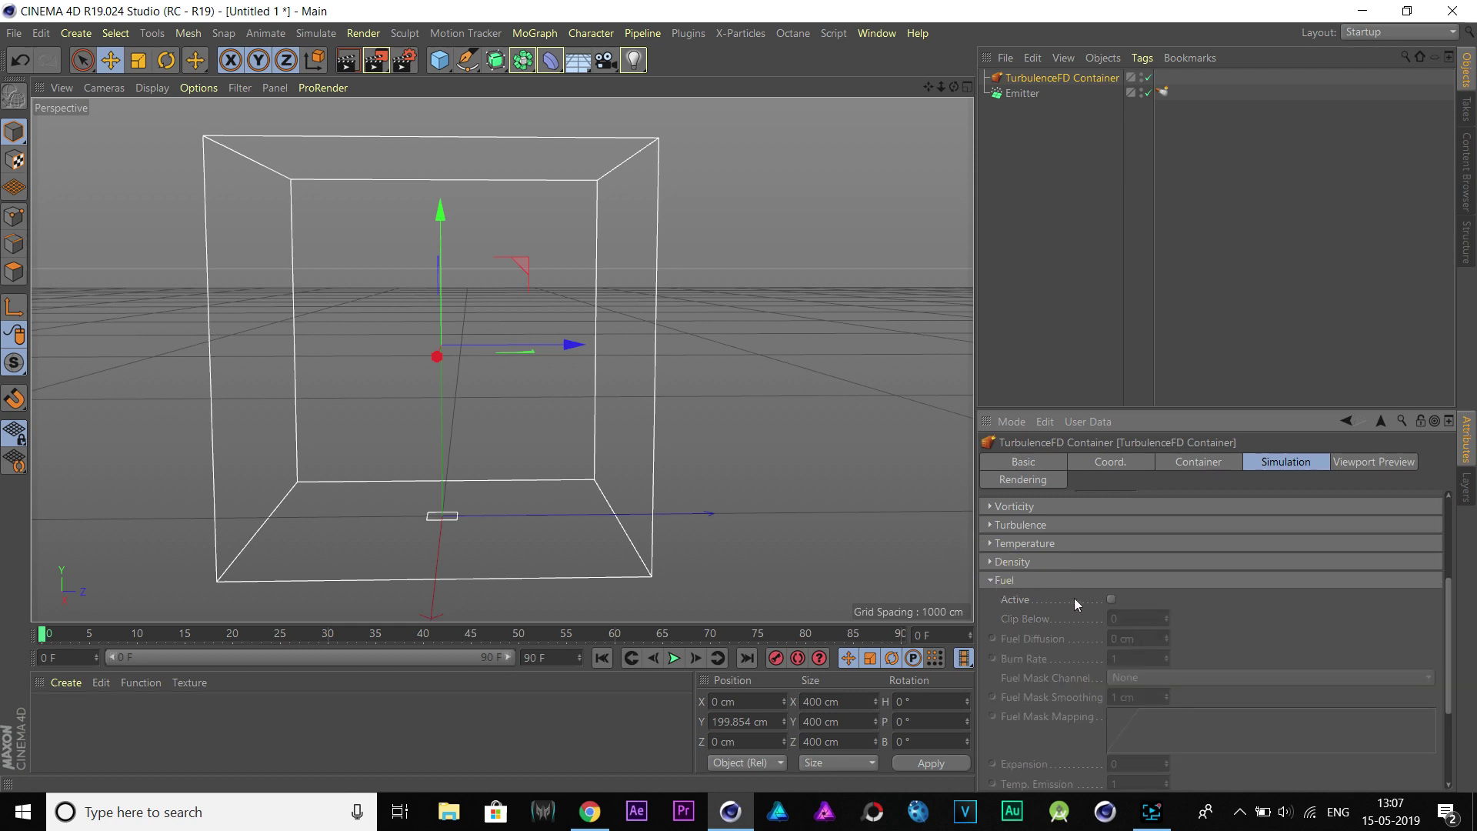
- Activate the fuel channel and set its fuel diffusion to 1 cm and burn rate to 2
click(1111, 600)
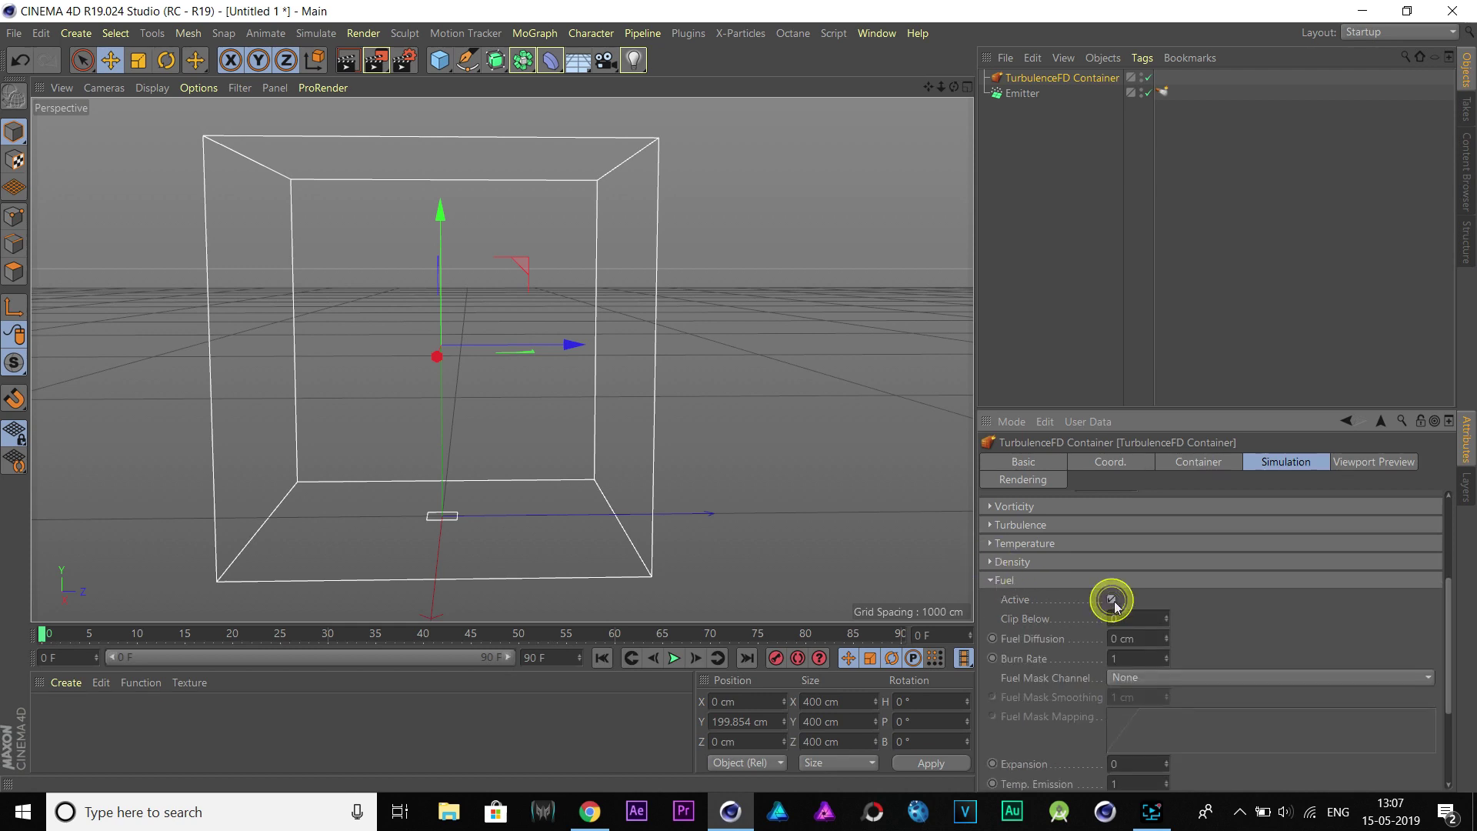
double_click(1138, 639)
text(1)
click(1229, 648)
double_click(1122, 659)
text(2)
click(1262, 648)
- Set the fuel channel's expansion to 2 and its temperature emission to 3
scroll(1454, 646, down, 3)
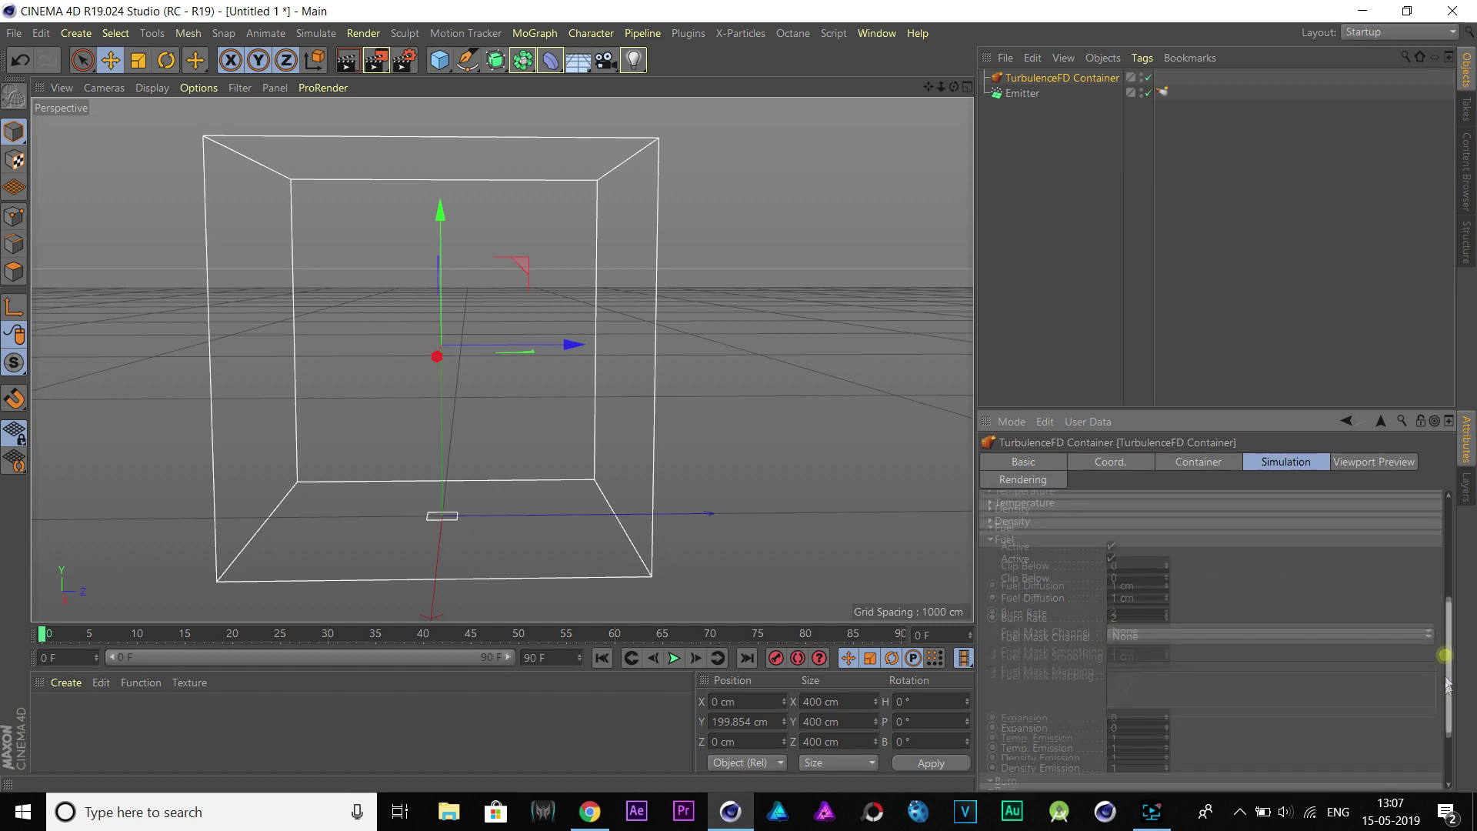
double_click(1123, 625)
text(2)
click(1251, 638)
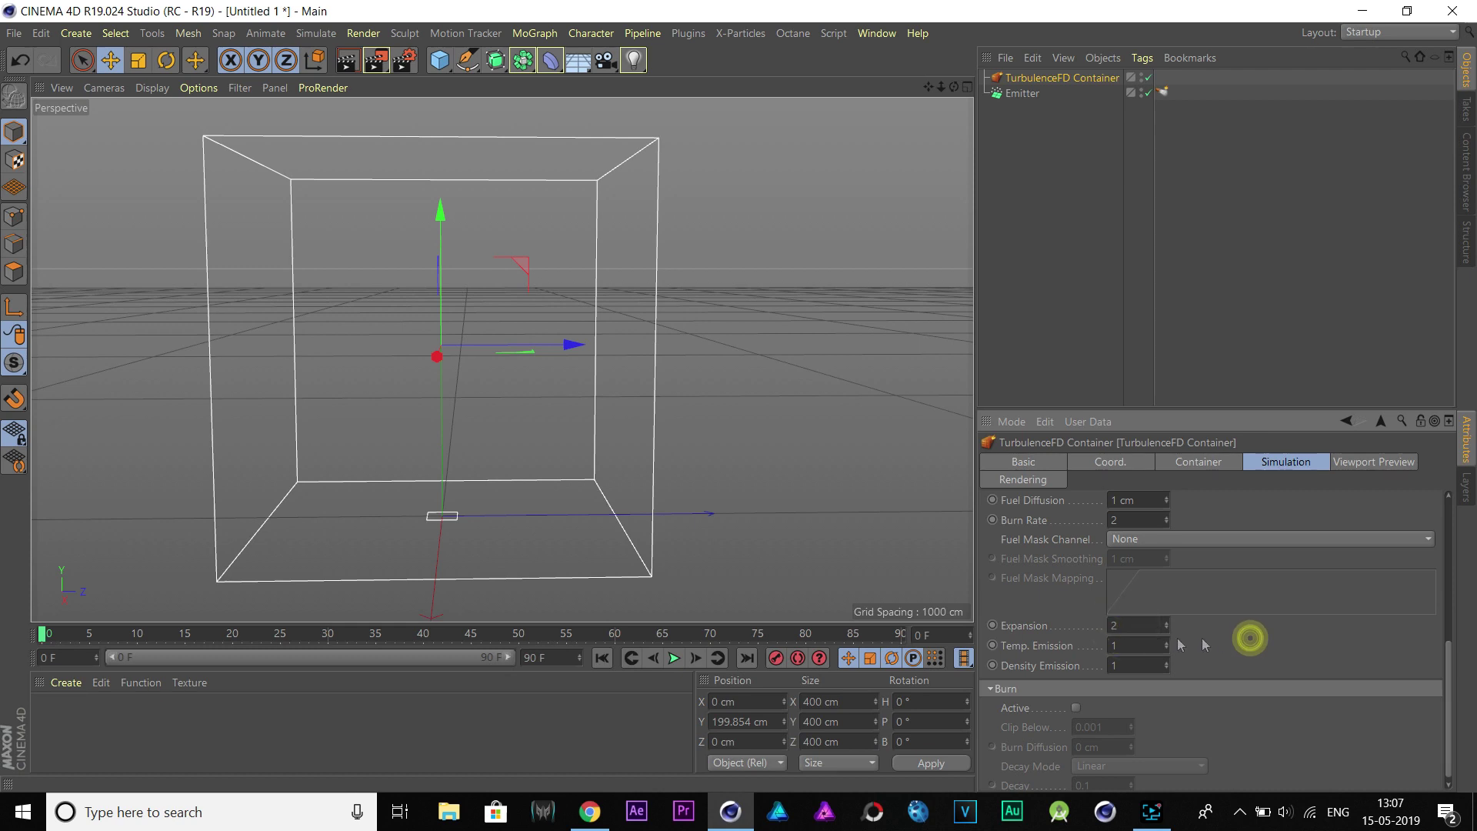
double_click(1128, 643)
text(3)
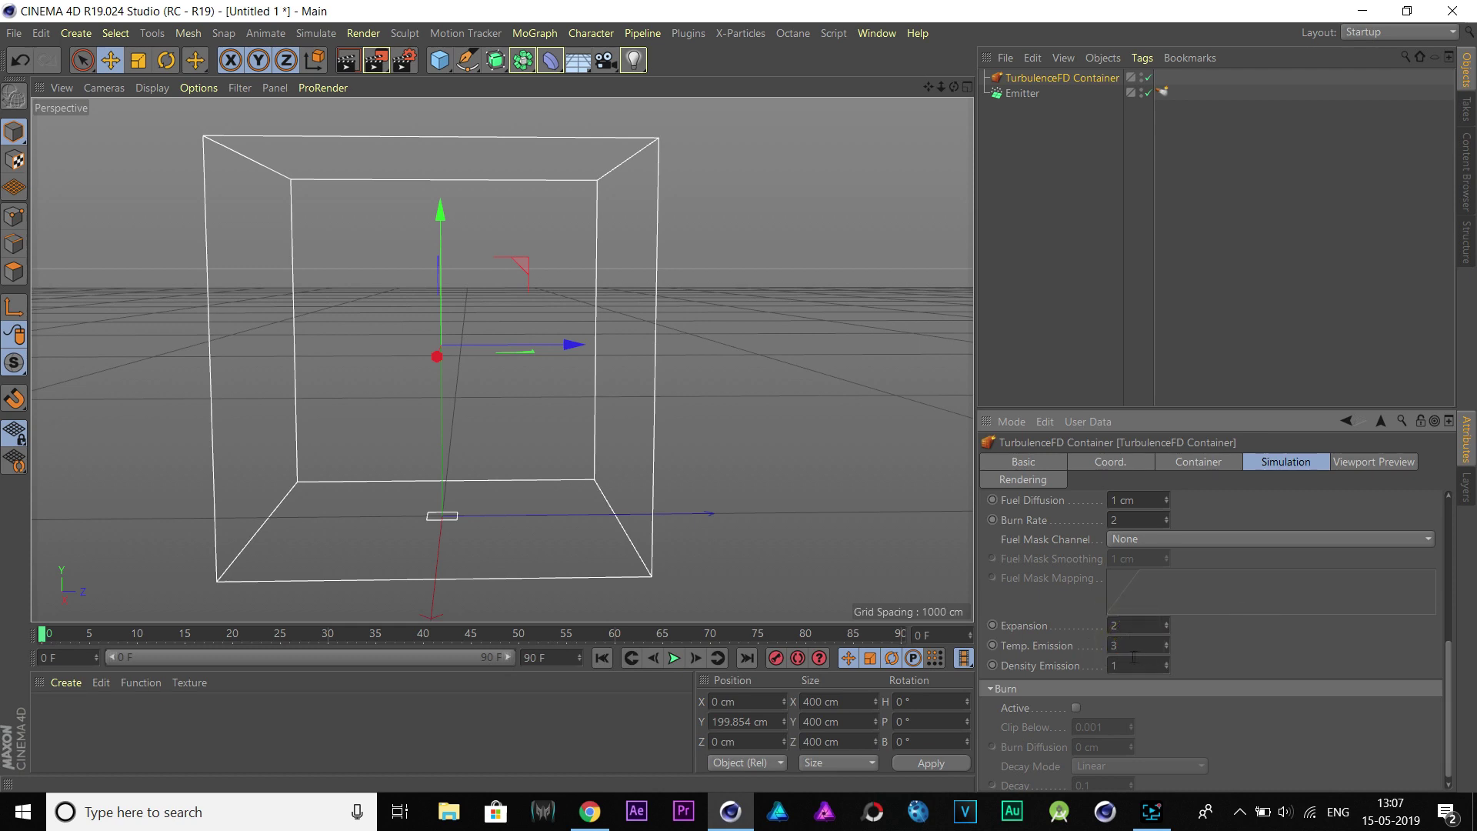
- Set the fuel channel's density emission to 2 and reduce its expansion to 1
double_click(1124, 663)
text(3)
click(1153, 664)
click(1209, 644)
click(1120, 627)
click(1243, 637)
click(1121, 626)
text(1)
key(Return)
- Activate the burn channel and set its burn diffusion to 0.5 cm
click(1076, 706)
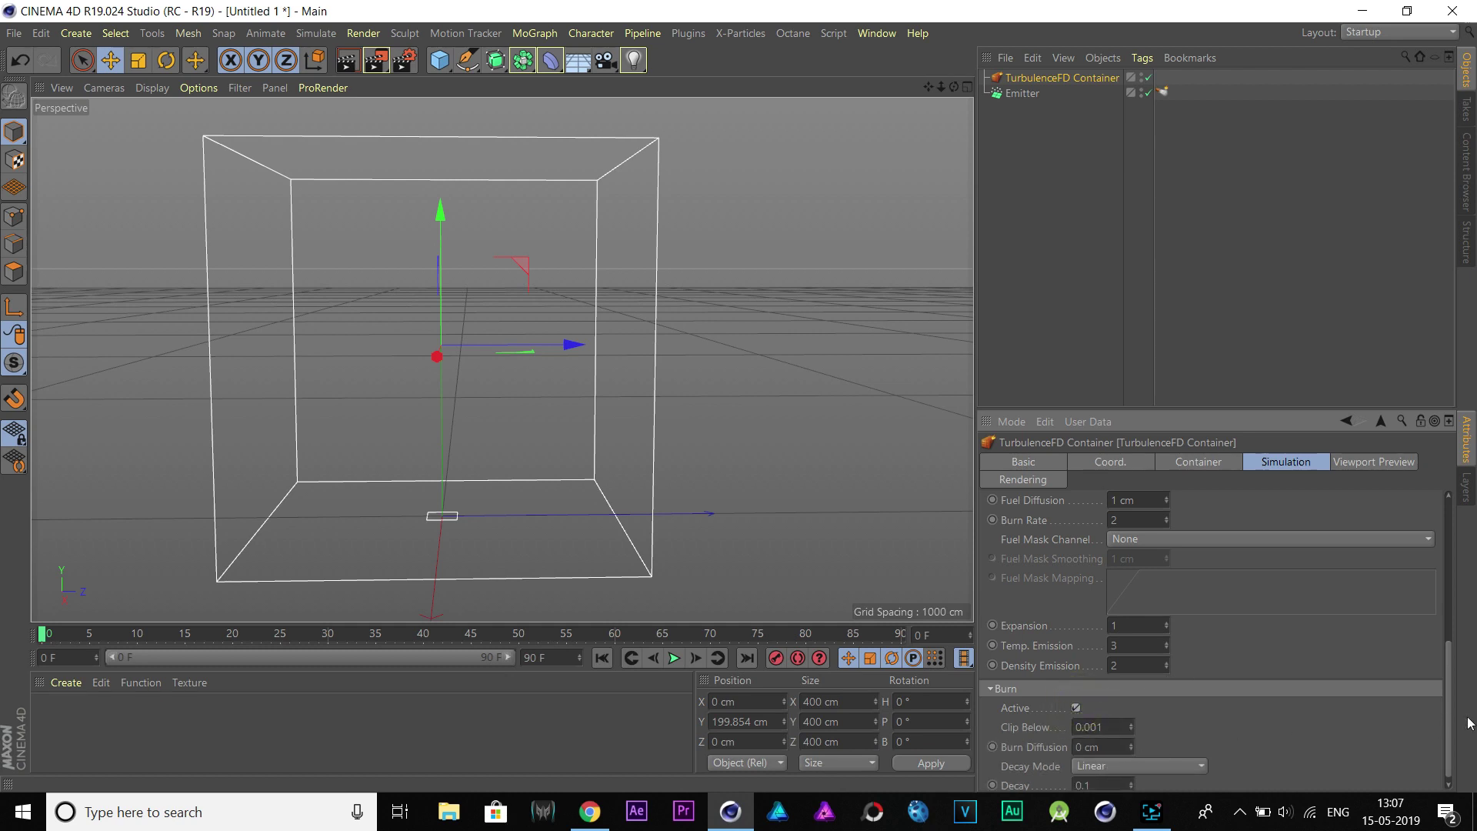
click(1119, 743)
text(0.5)
key(Return)
- Set the container's viewport preview channel to Density
drag(1445, 743, 1461, 603)
click(1359, 464)
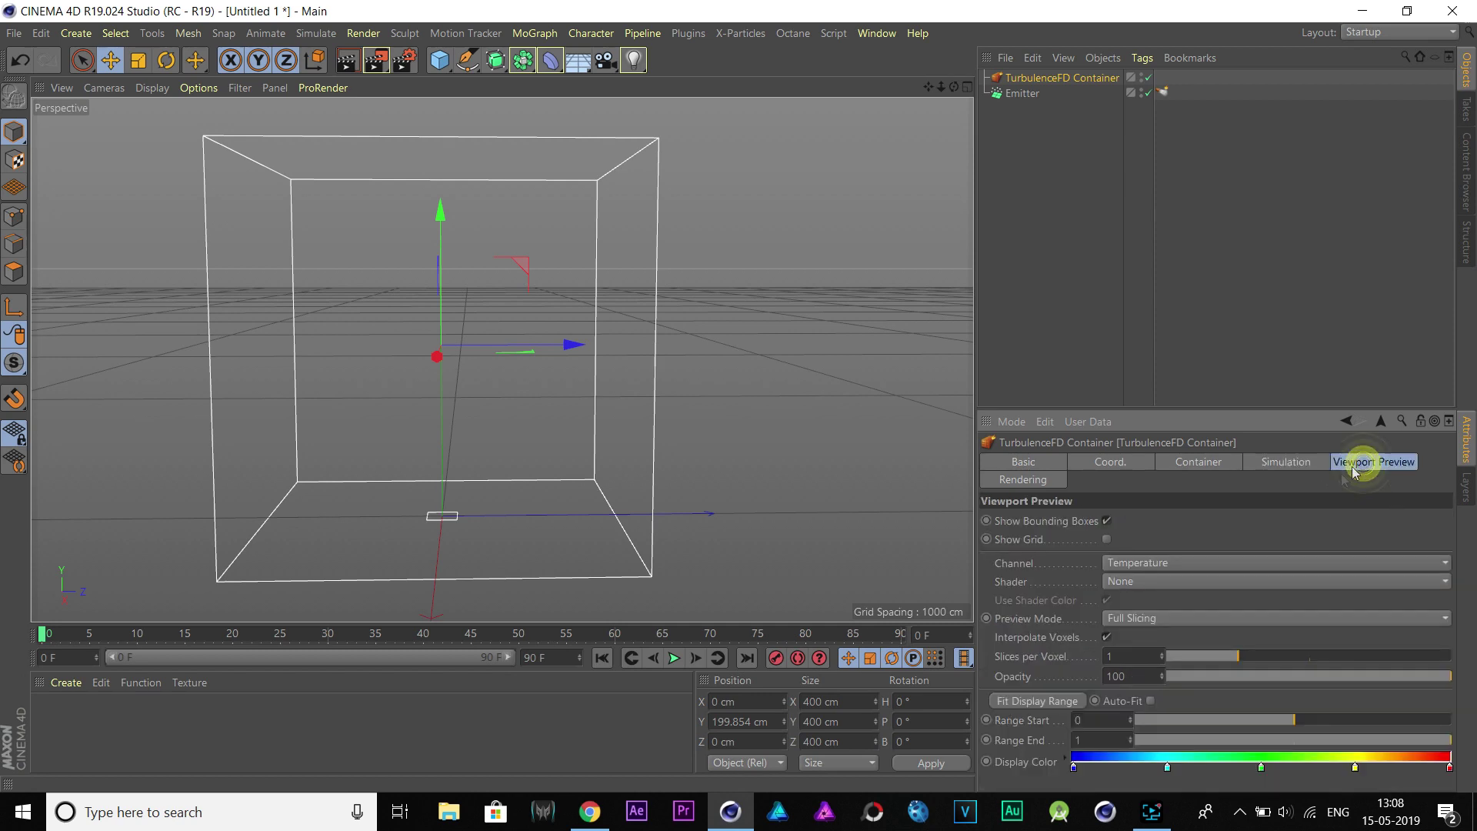
click(1172, 563)
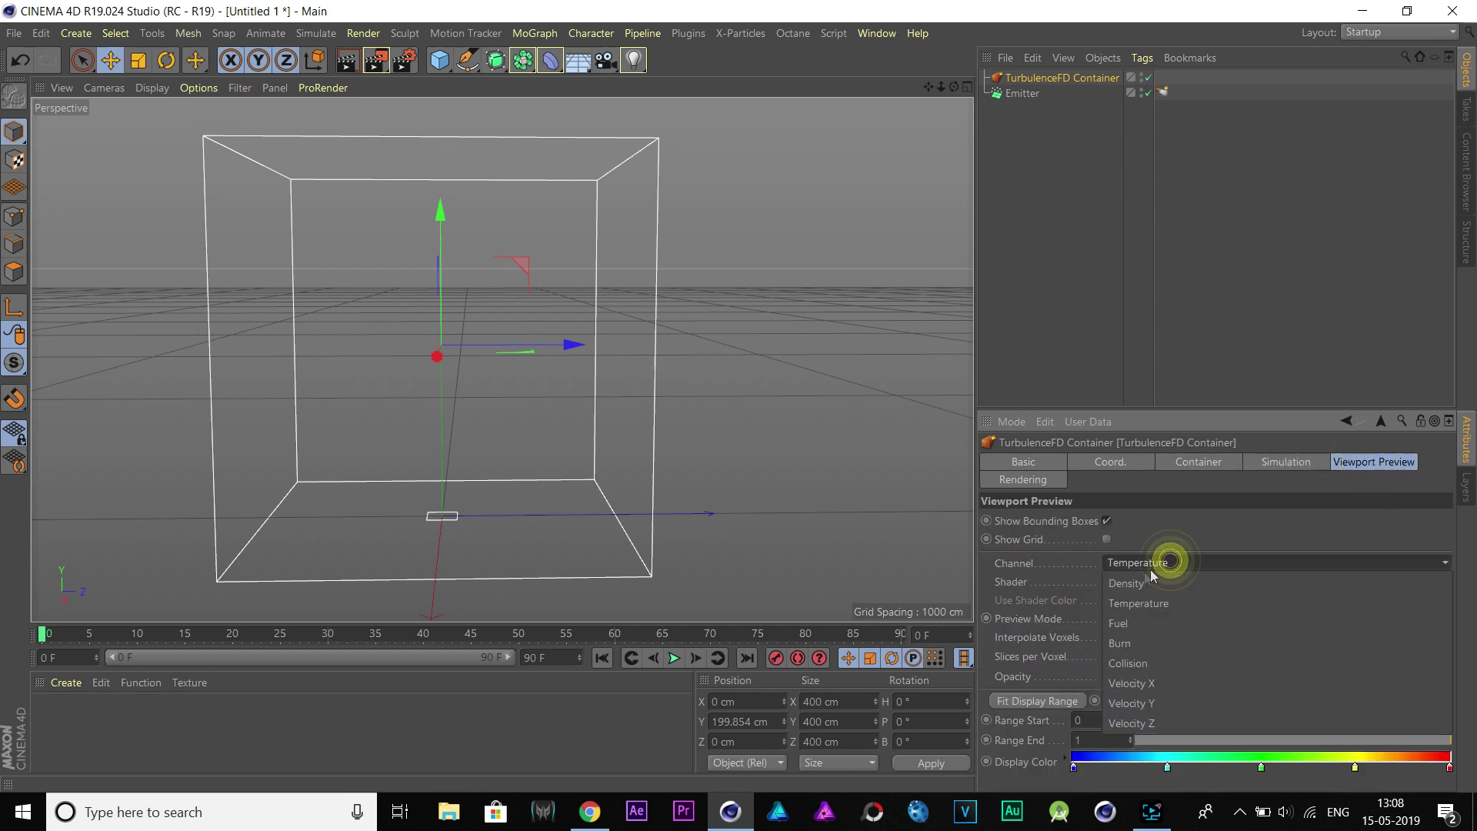
click(1133, 585)
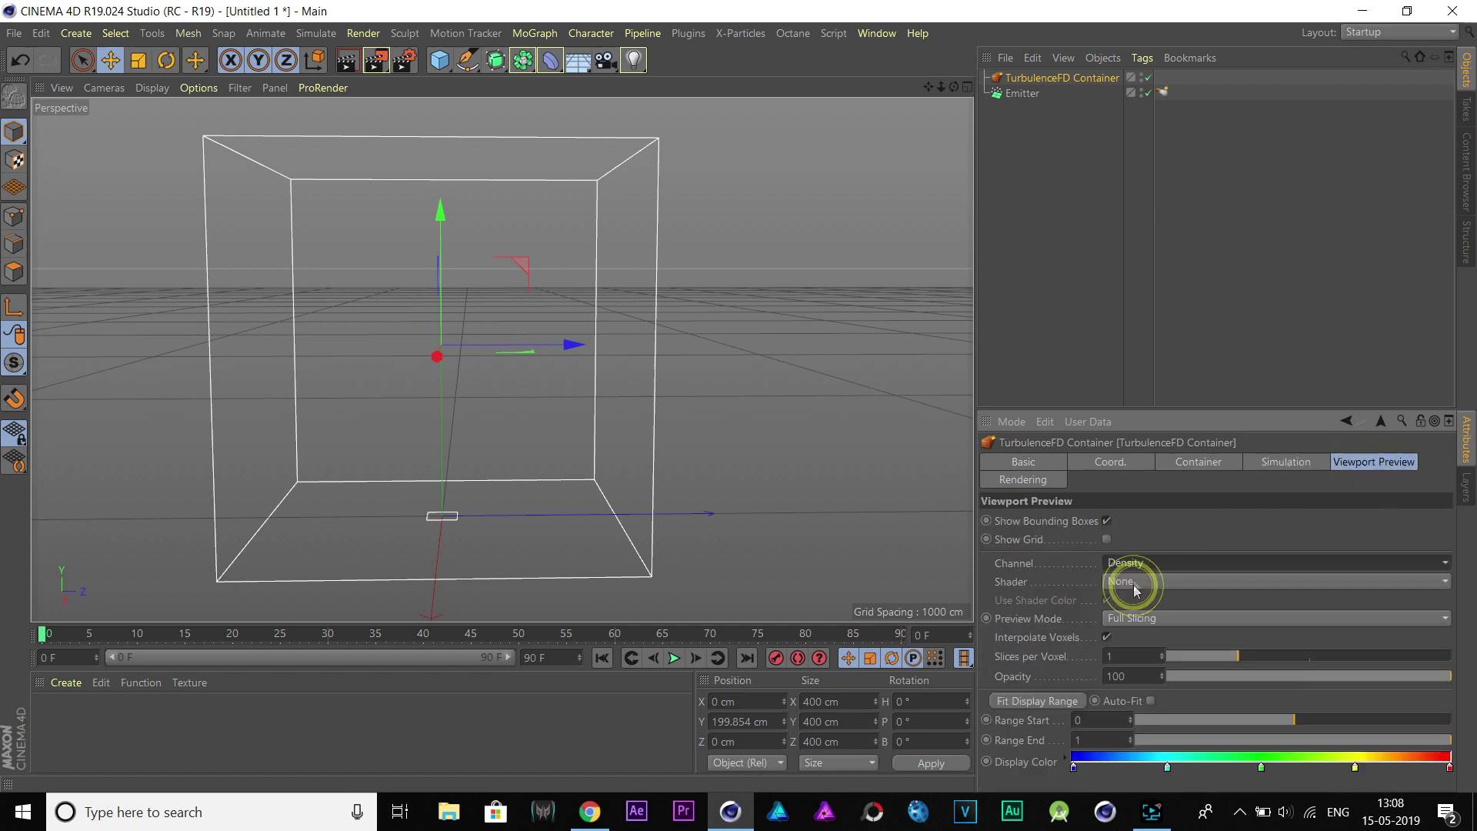
- Set the mapping channel of the container's smoke shader to Density in its rendering settings
click(1041, 485)
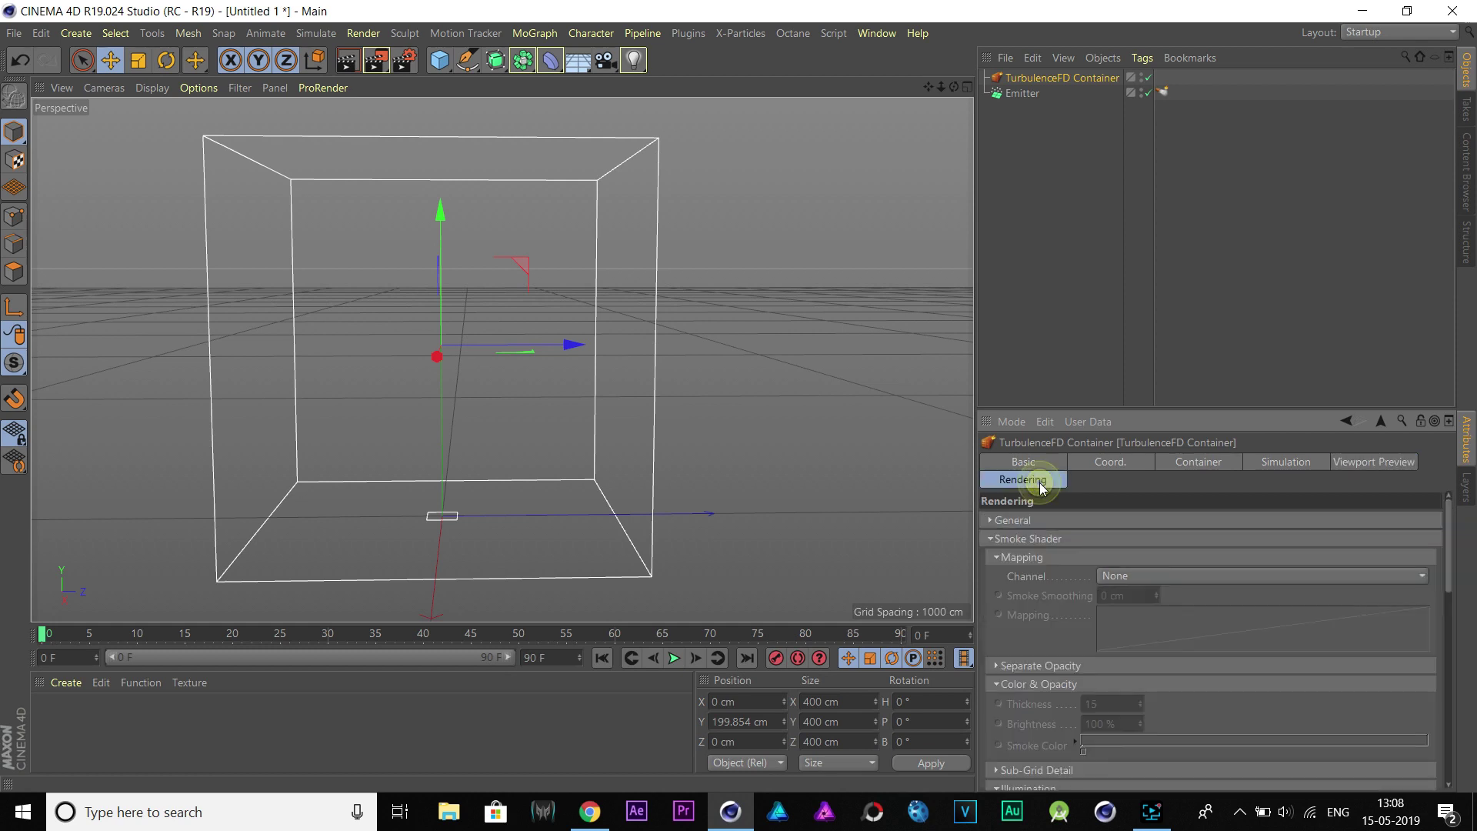
click(989, 539)
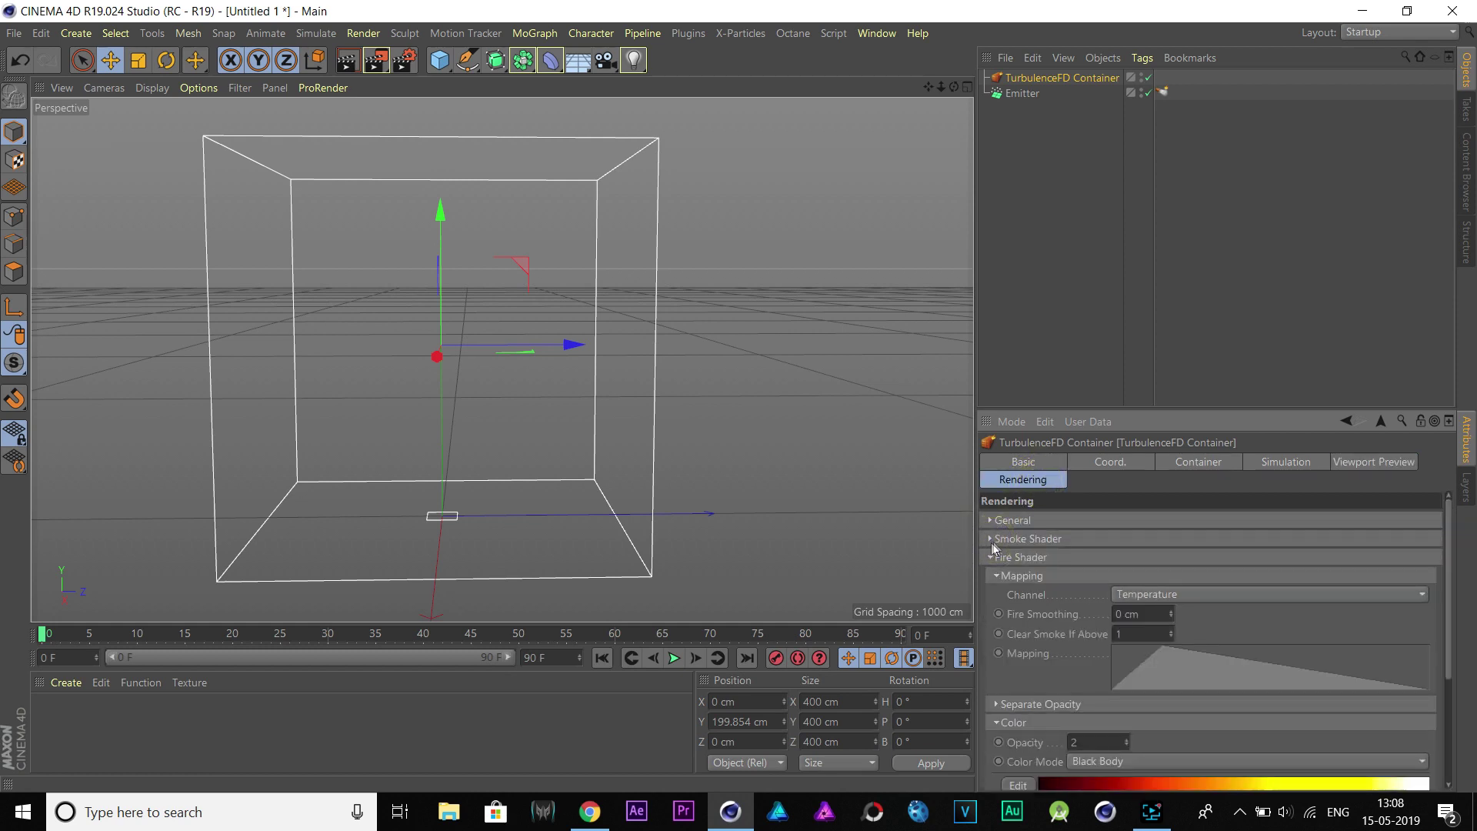
click(989, 555)
click(991, 539)
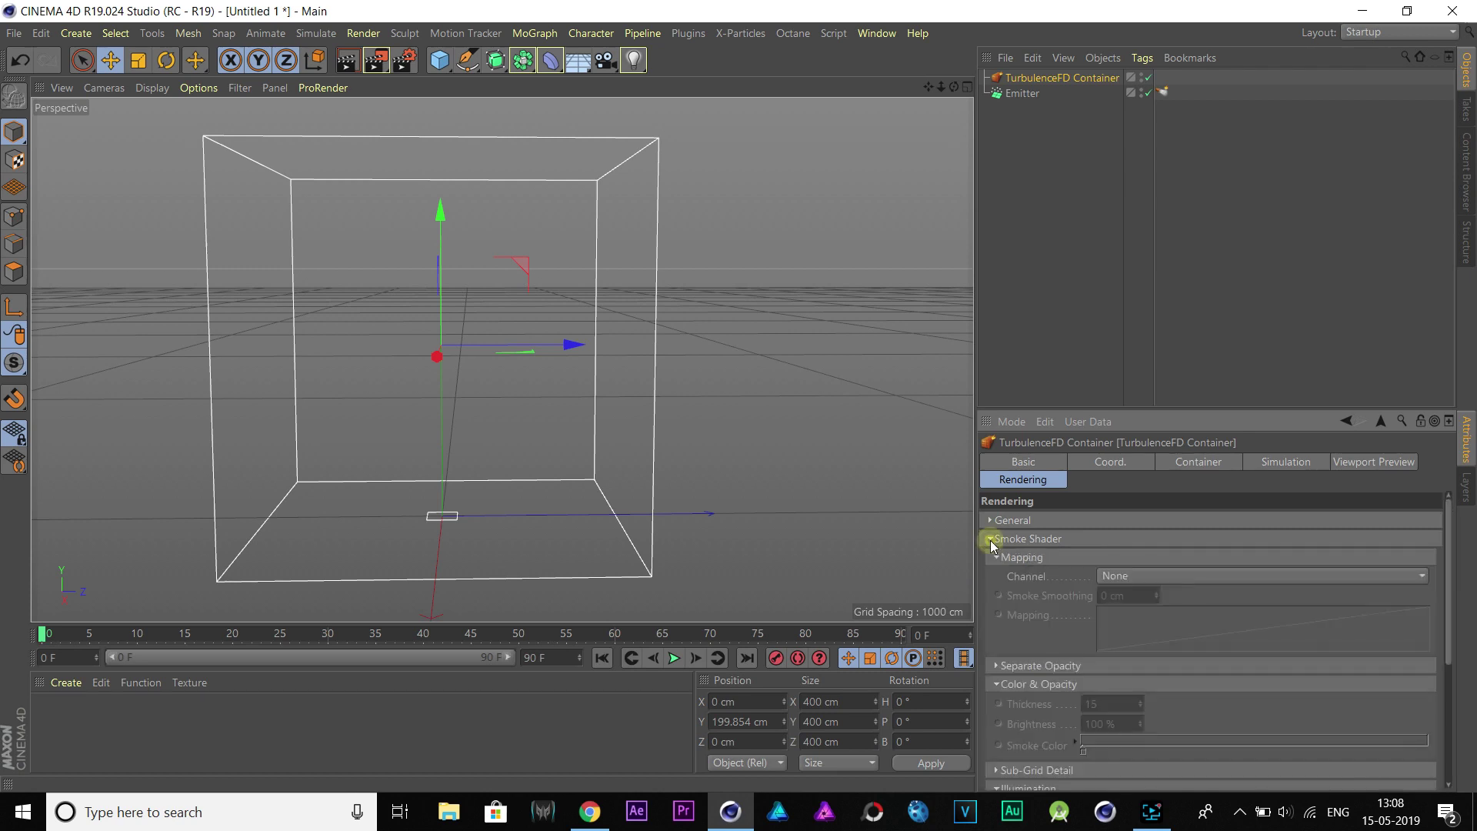
click(1115, 577)
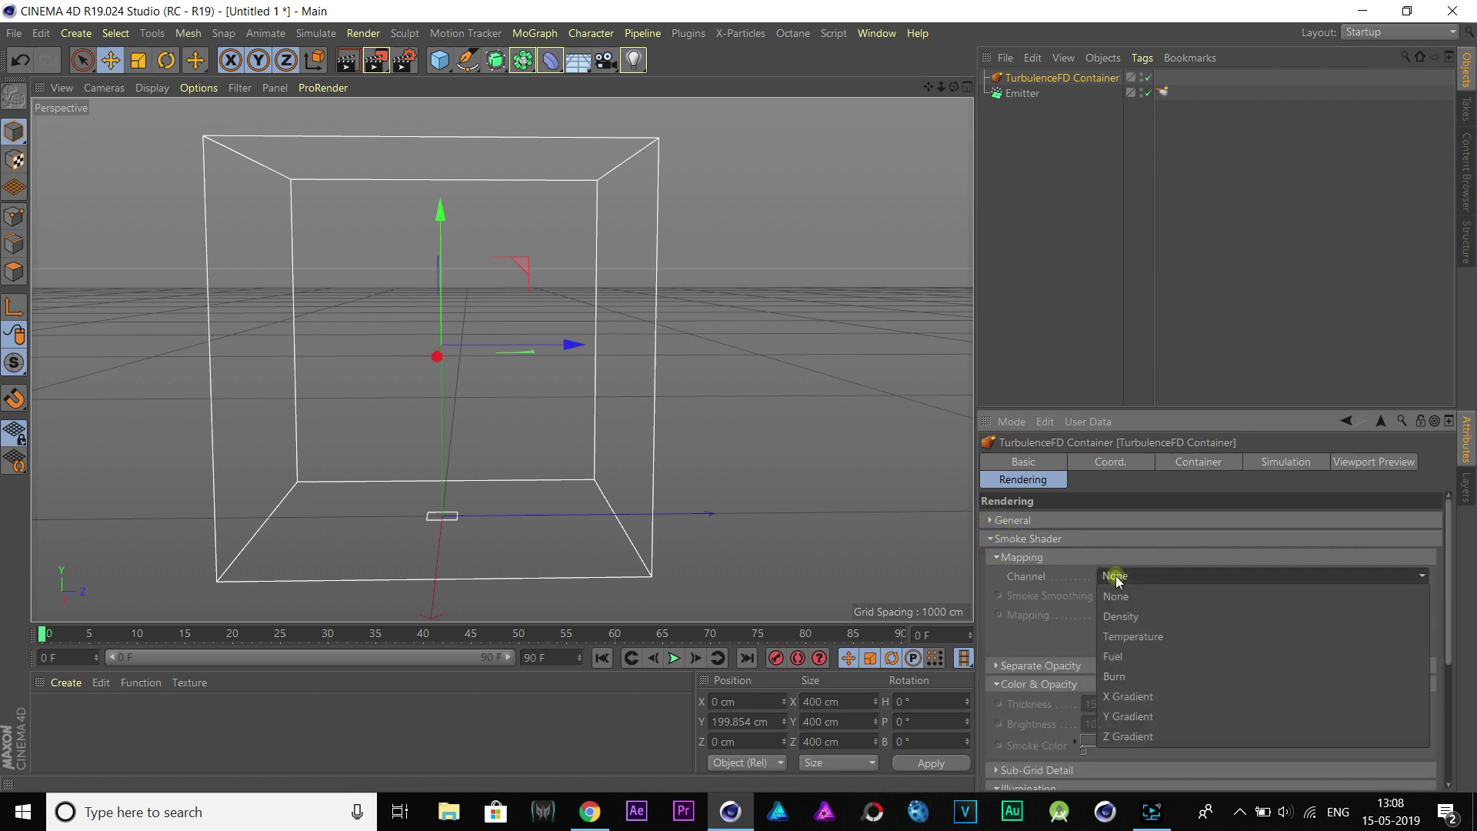
click(1121, 615)
- Darken the smoke colour's gradient knot to a neutral grey with 2% saturation and 39% value
scroll(1453, 625, down, 3)
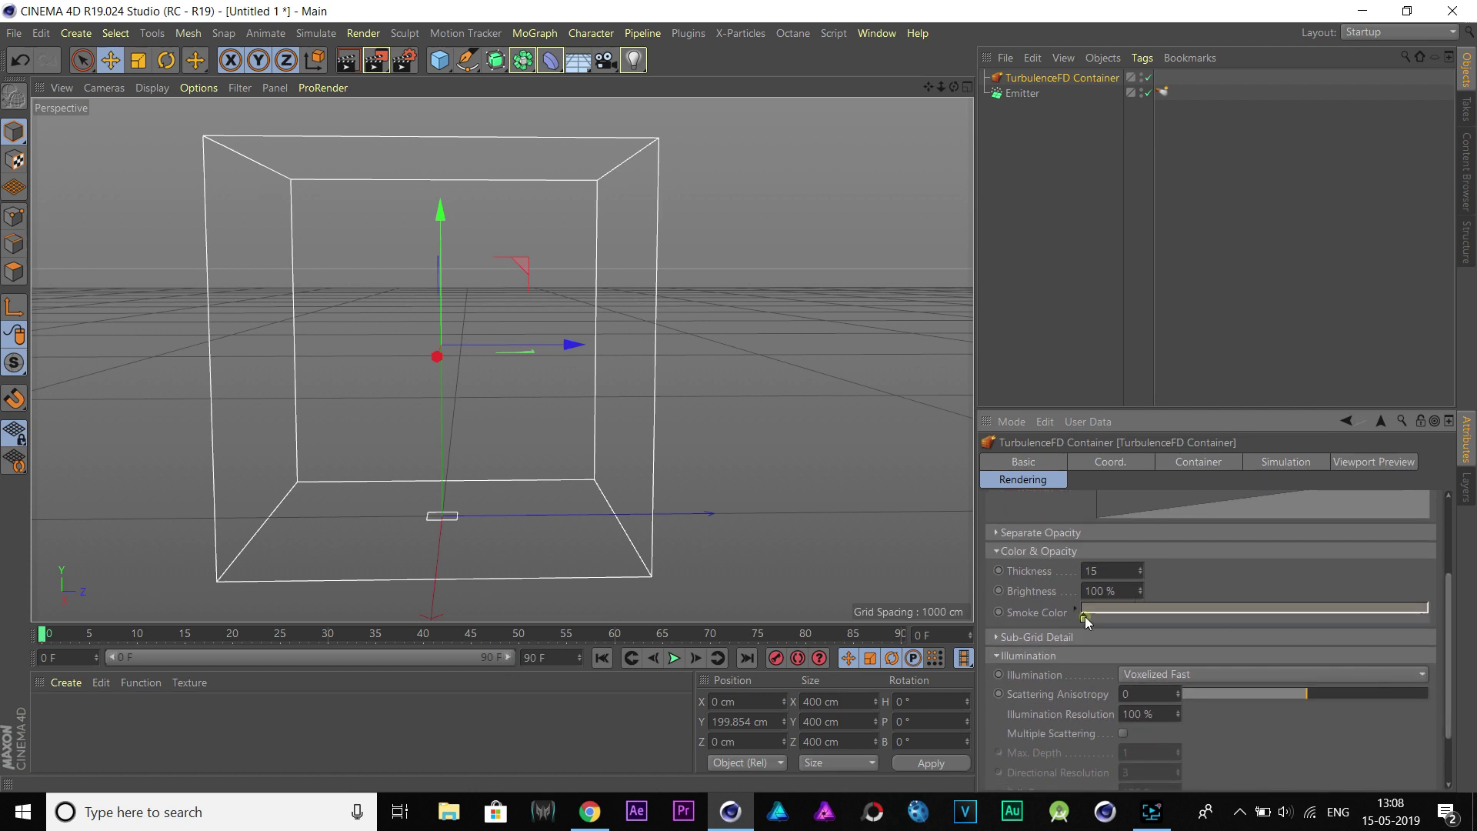
double_click(1084, 618)
drag(1061, 637, 1041, 634)
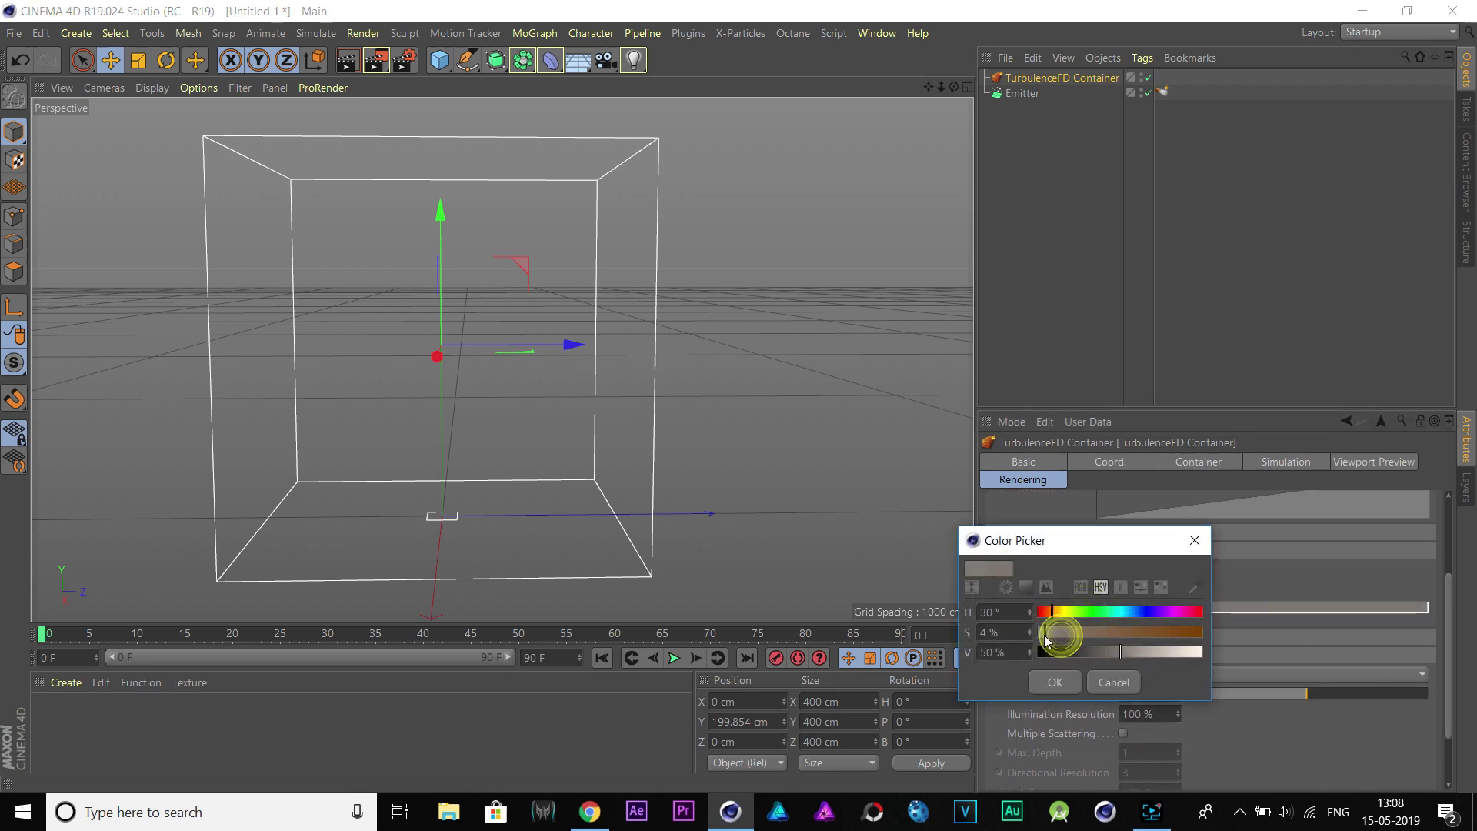
click(1110, 651)
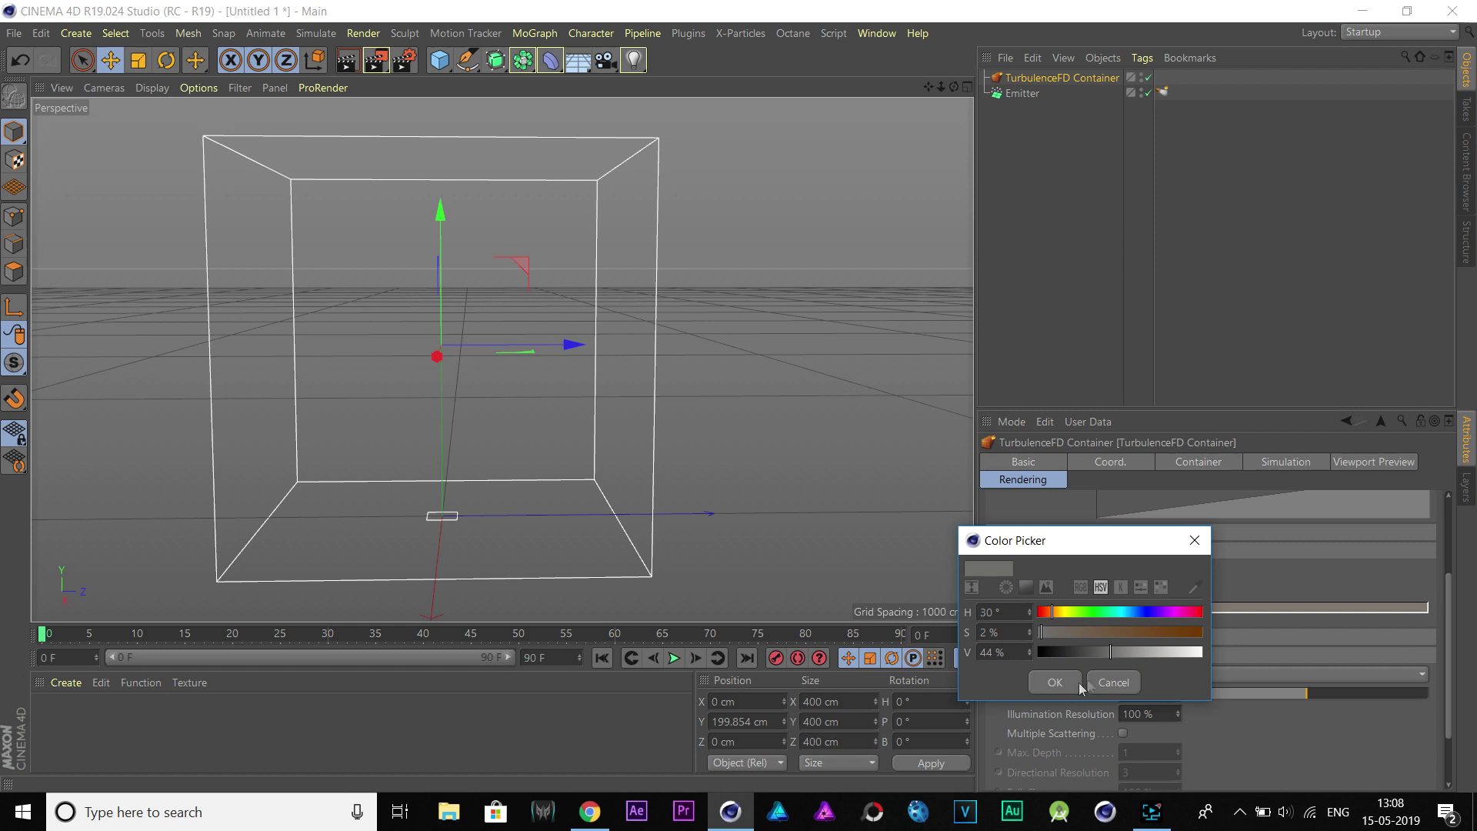
click(1102, 652)
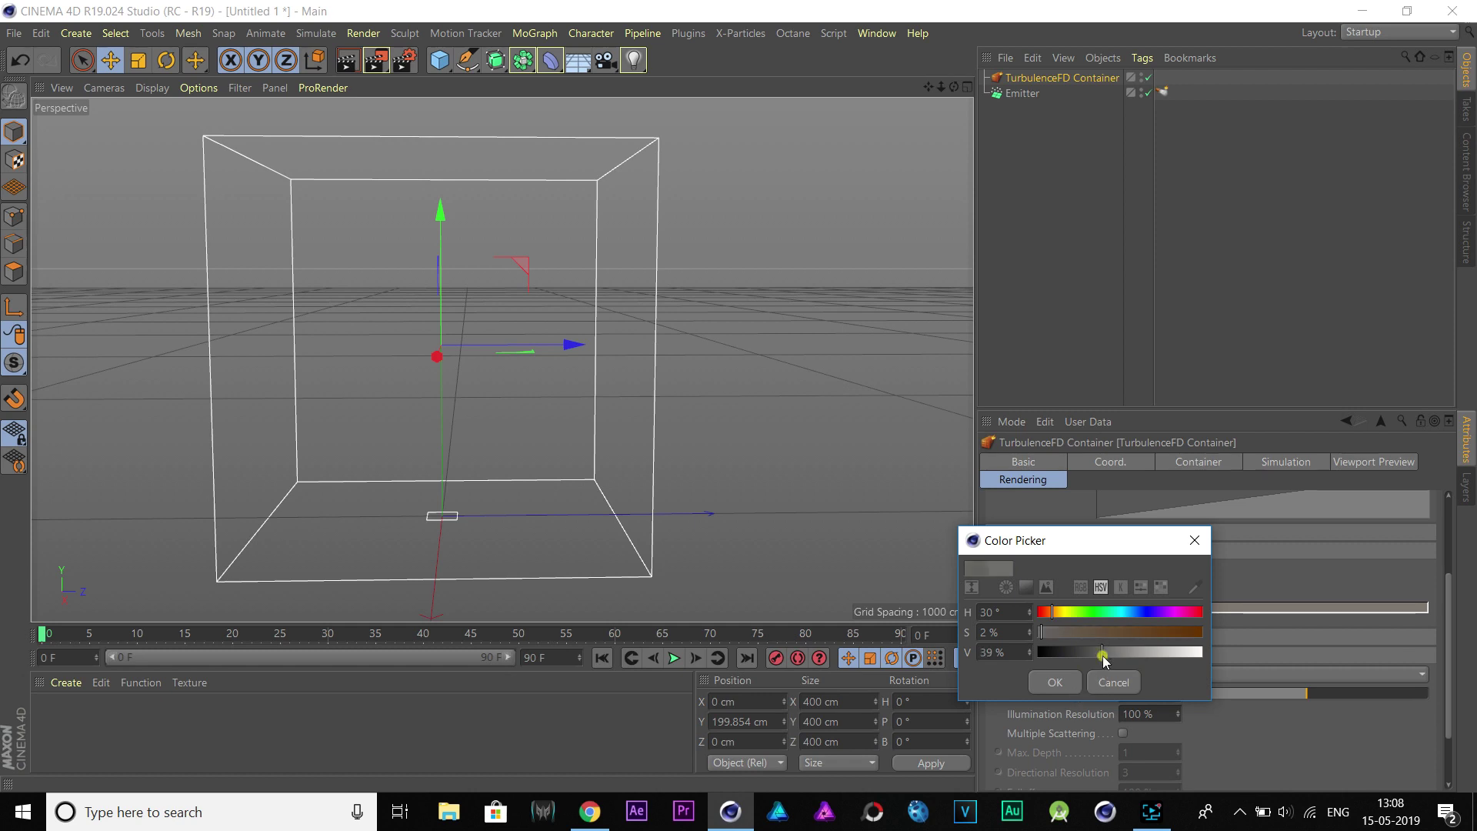
click(1052, 682)
- Set the smoke thickness to 20 and the smoke illumination mode to Accurate
double_click(1114, 570)
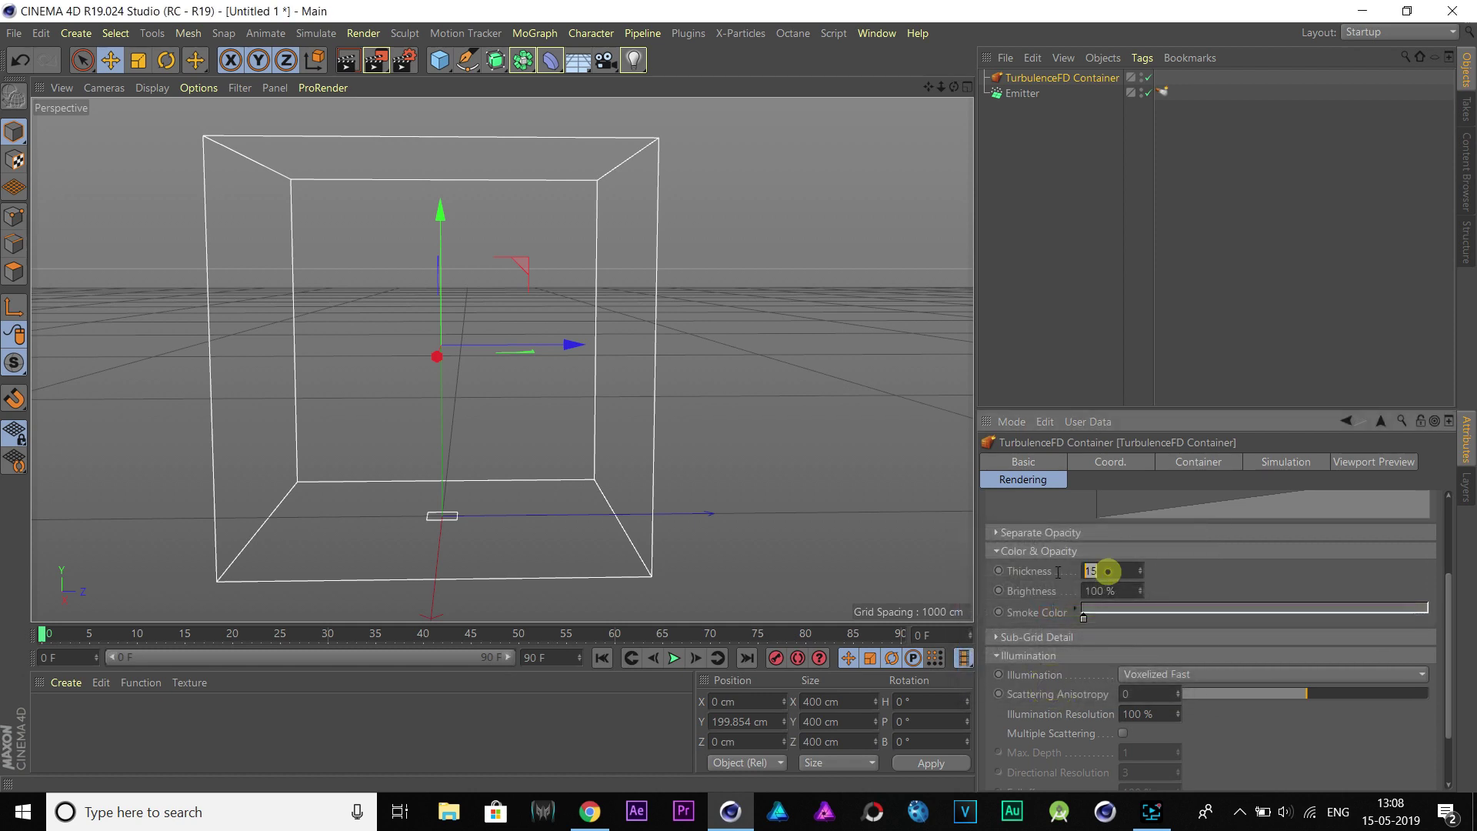
text(20)
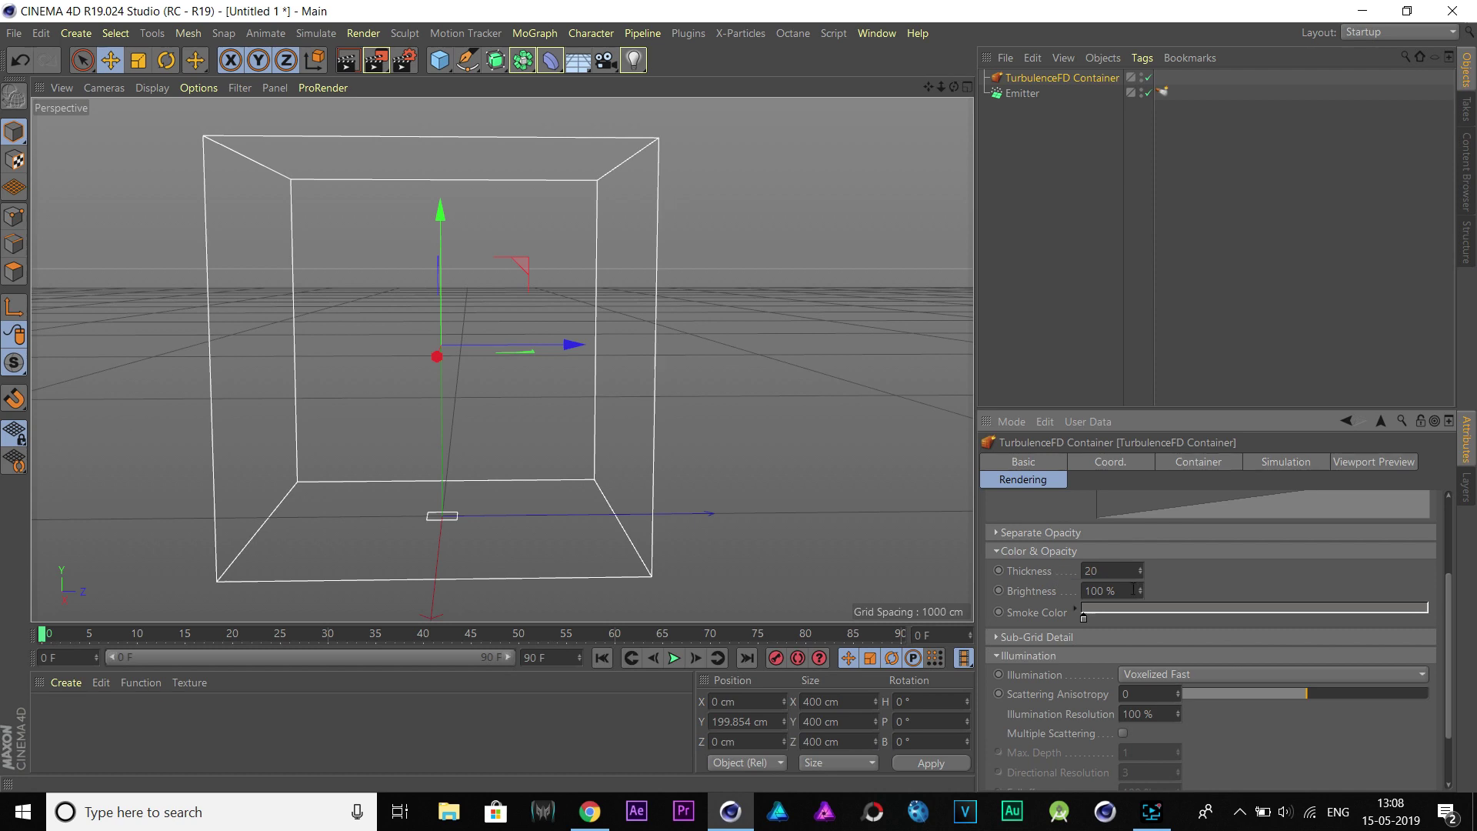
key(Return)
click(1152, 675)
click(1146, 750)
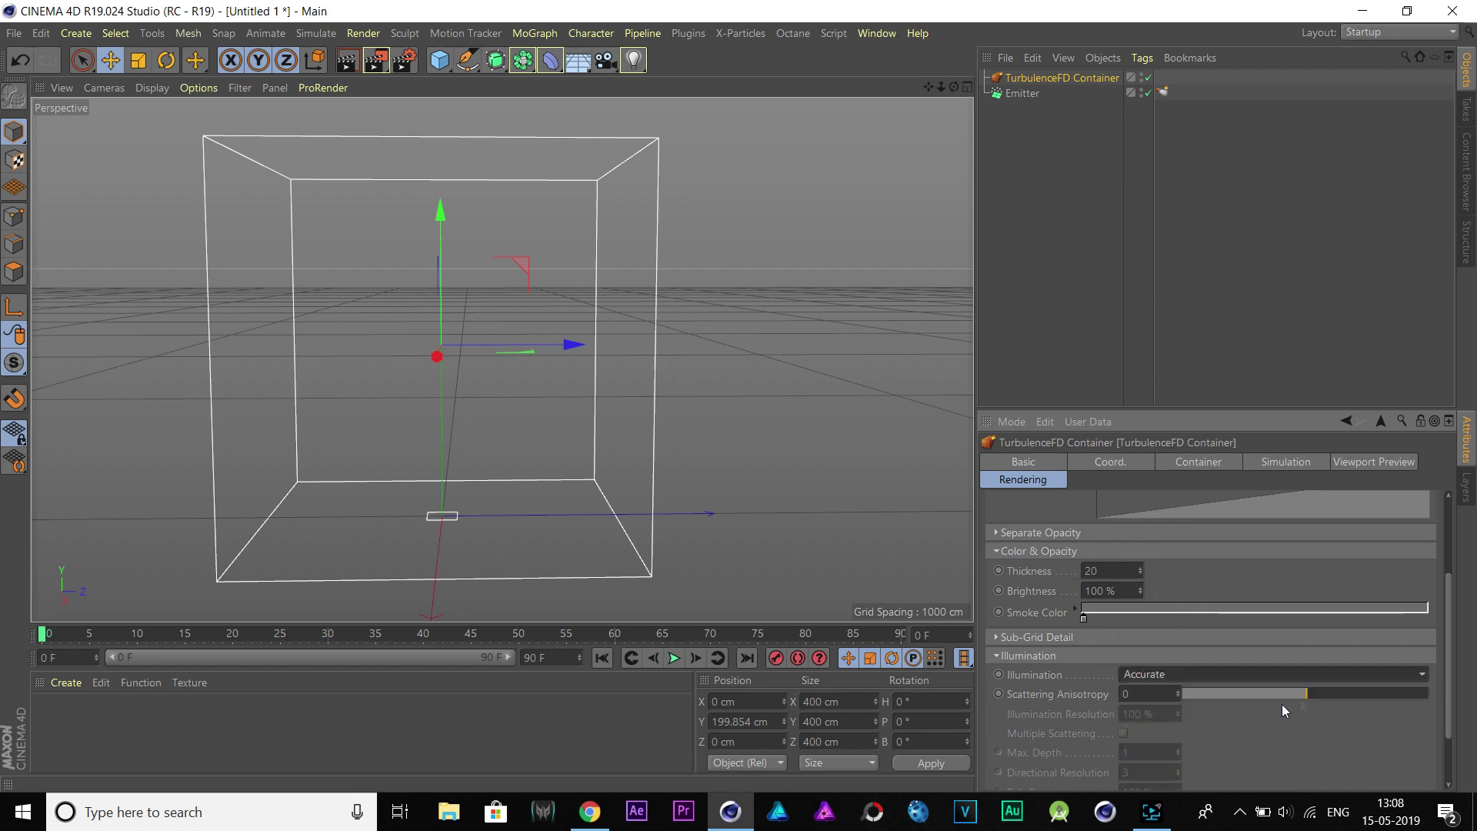
- Set the fire shader's black body low temperature to 500 and high temperature to 2000
scroll(1434, 676, down, 3)
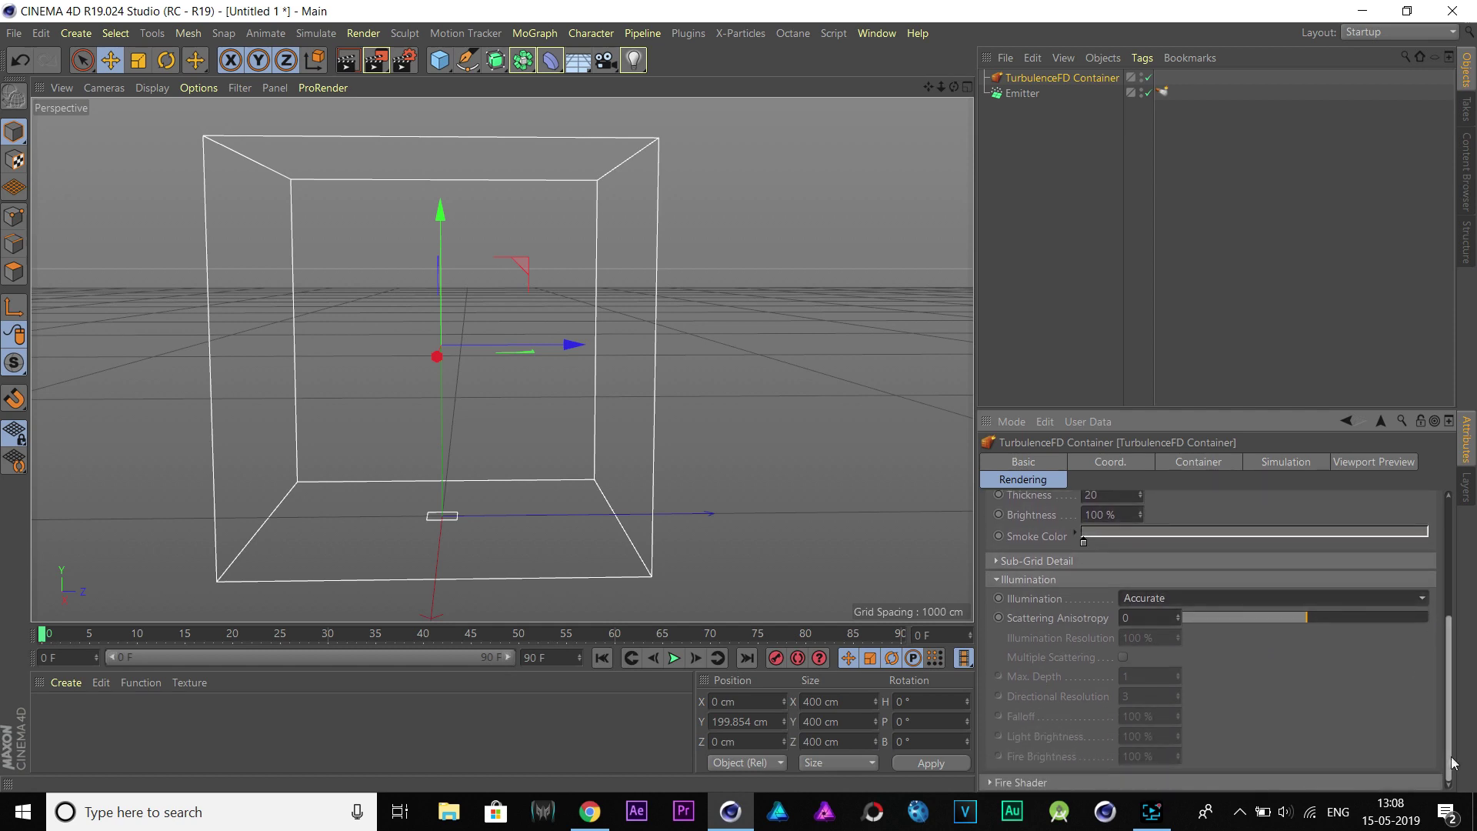
click(990, 782)
drag(1448, 636, 1449, 719)
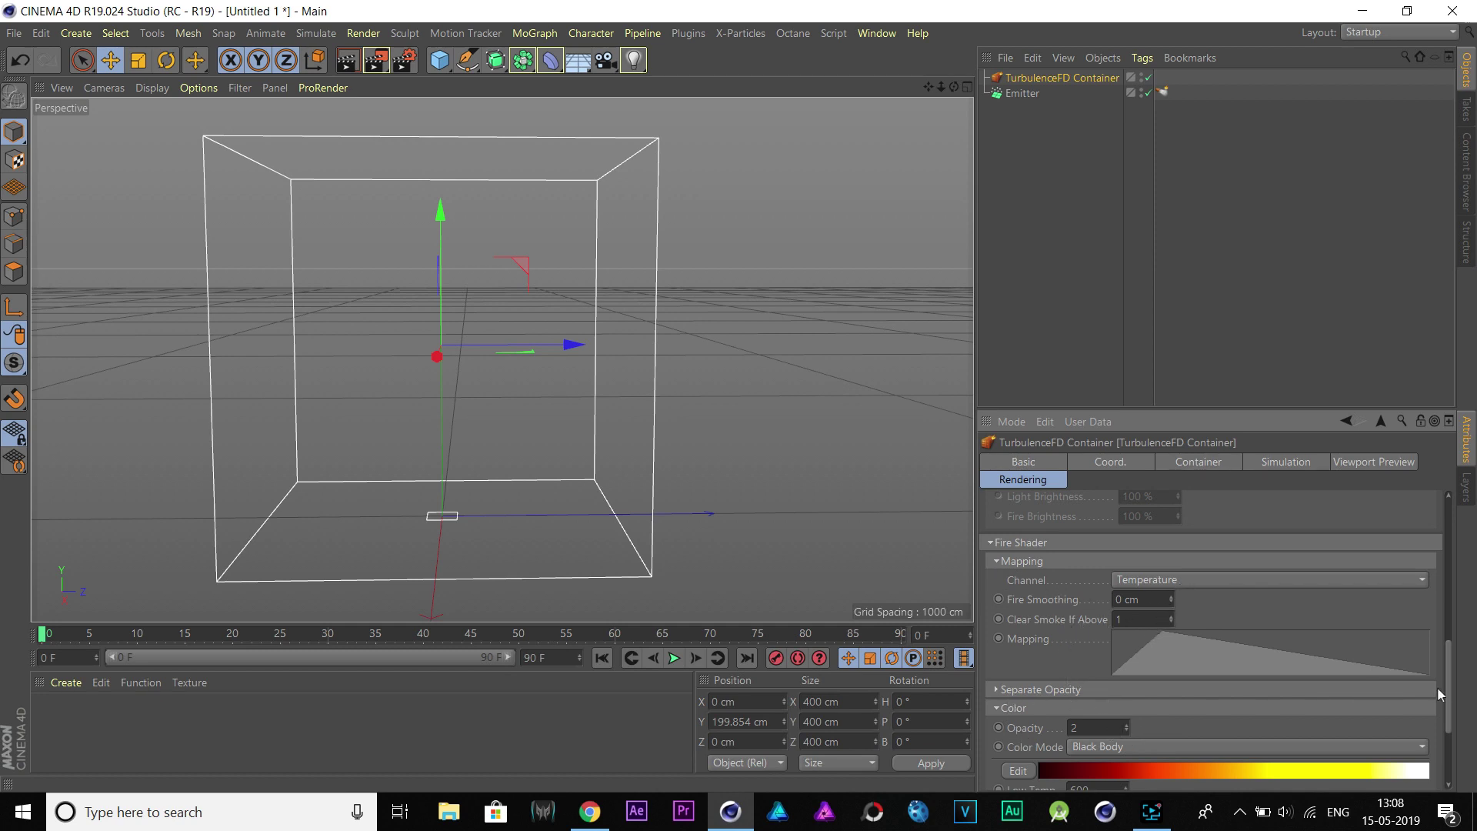
drag(1449, 676, 1445, 765)
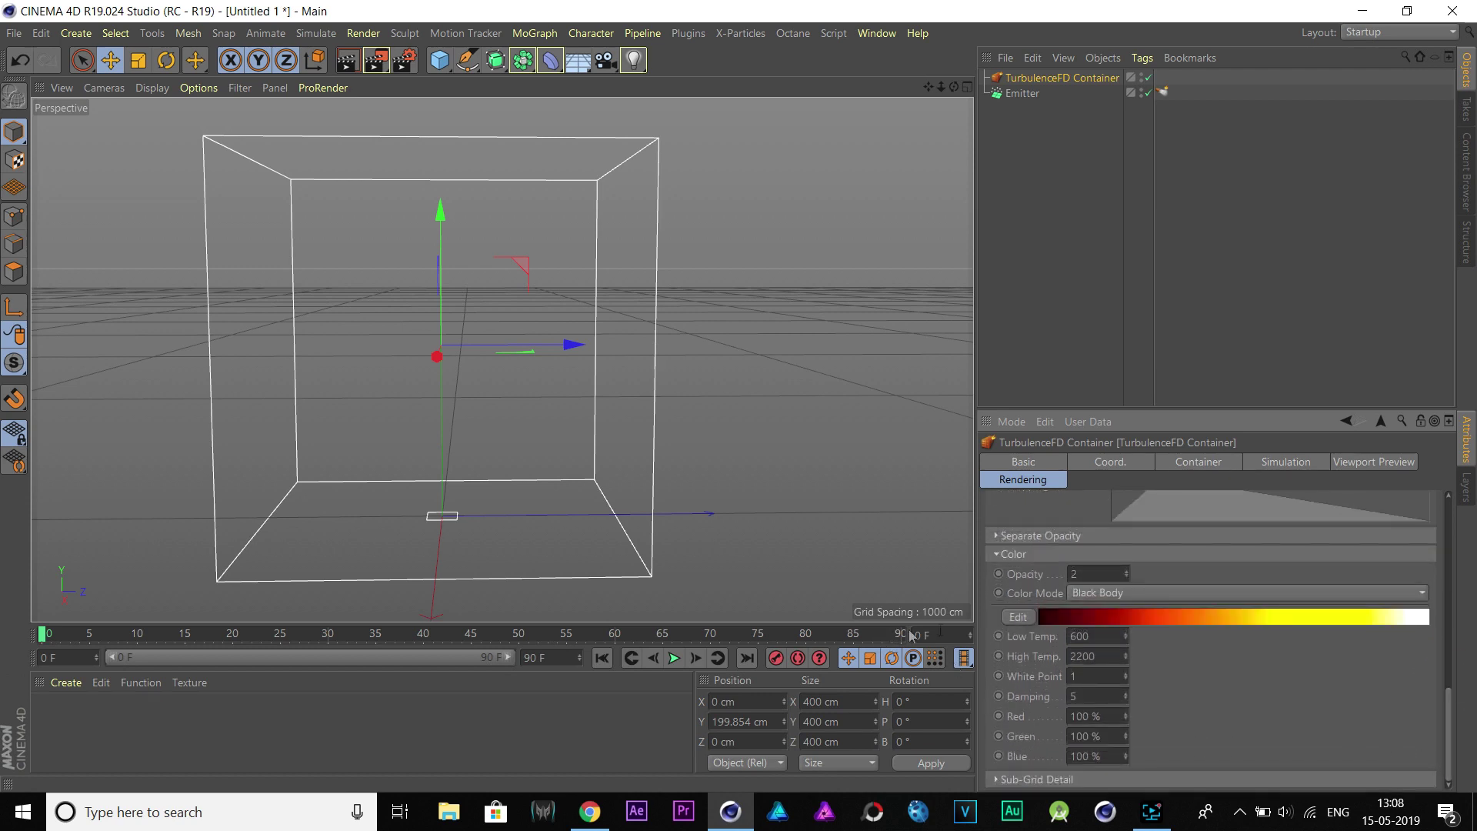
click(1096, 636)
text(500)
click(1108, 656)
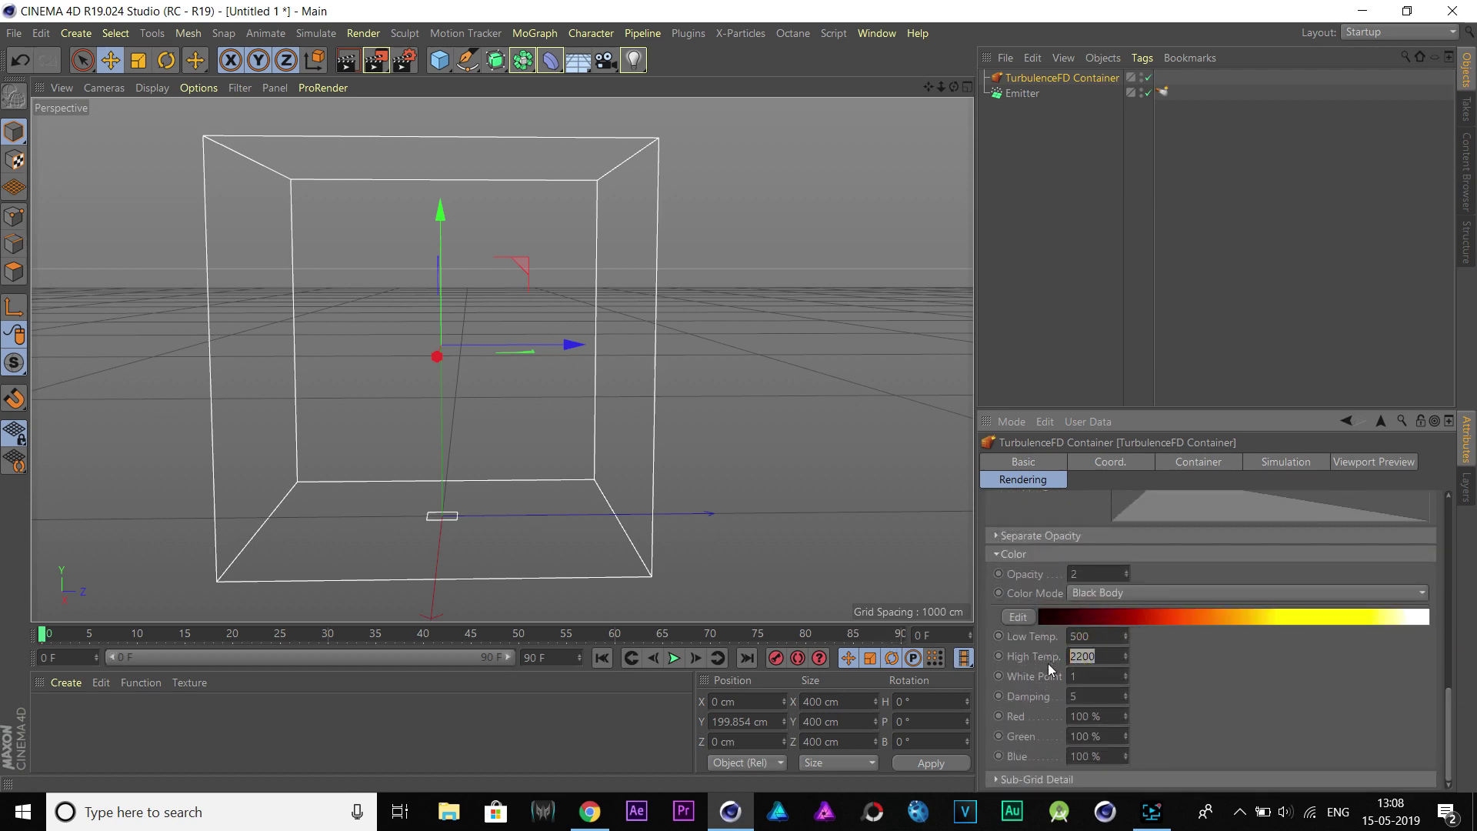
text(2000)
key(Return)
- Set the fire colour's white point to 1.3 and its damping to 5.2
click(1094, 677)
text(2)
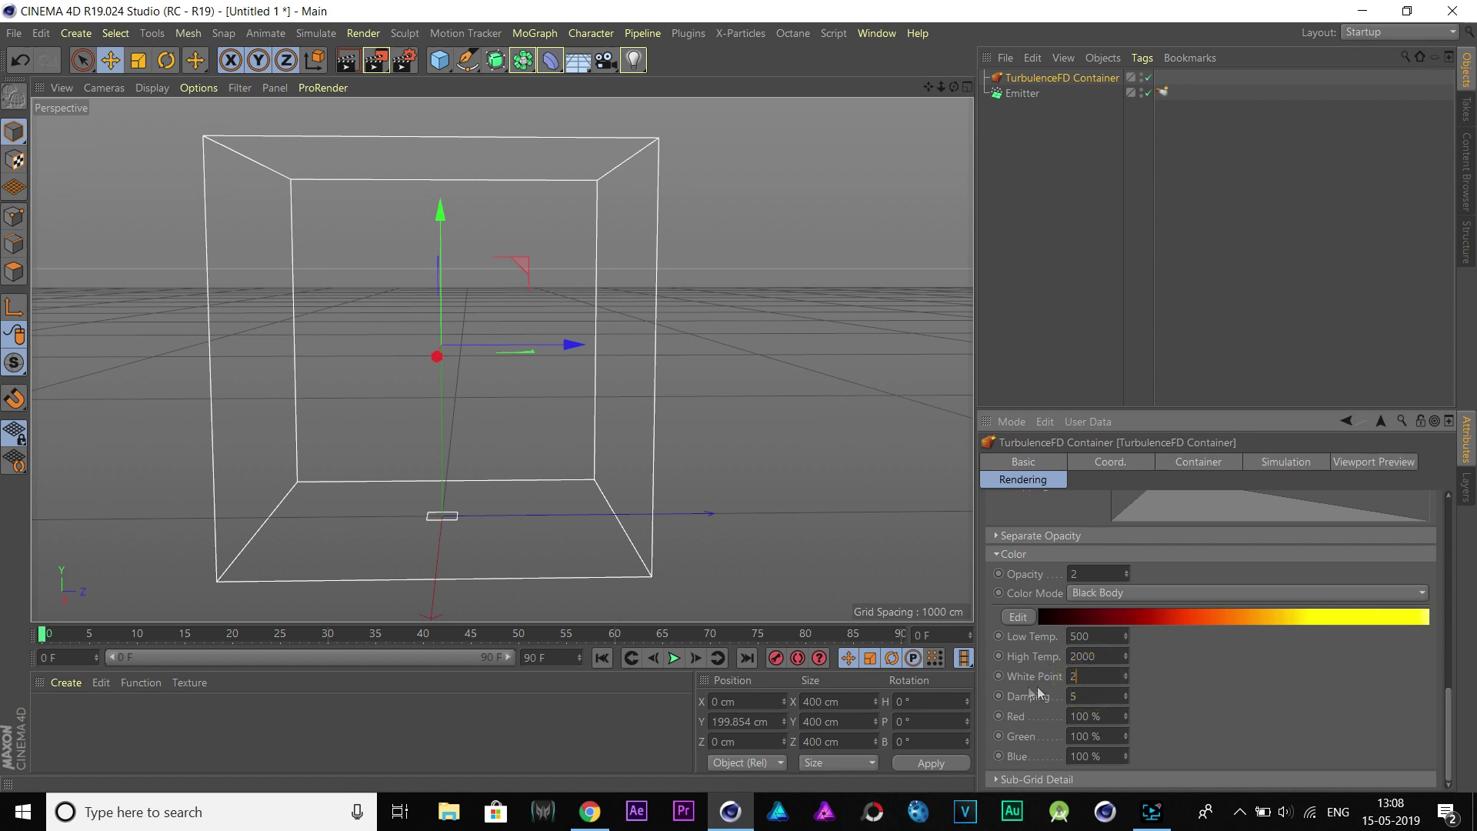
key(BackSpace)
text(1.3)
click(1095, 697)
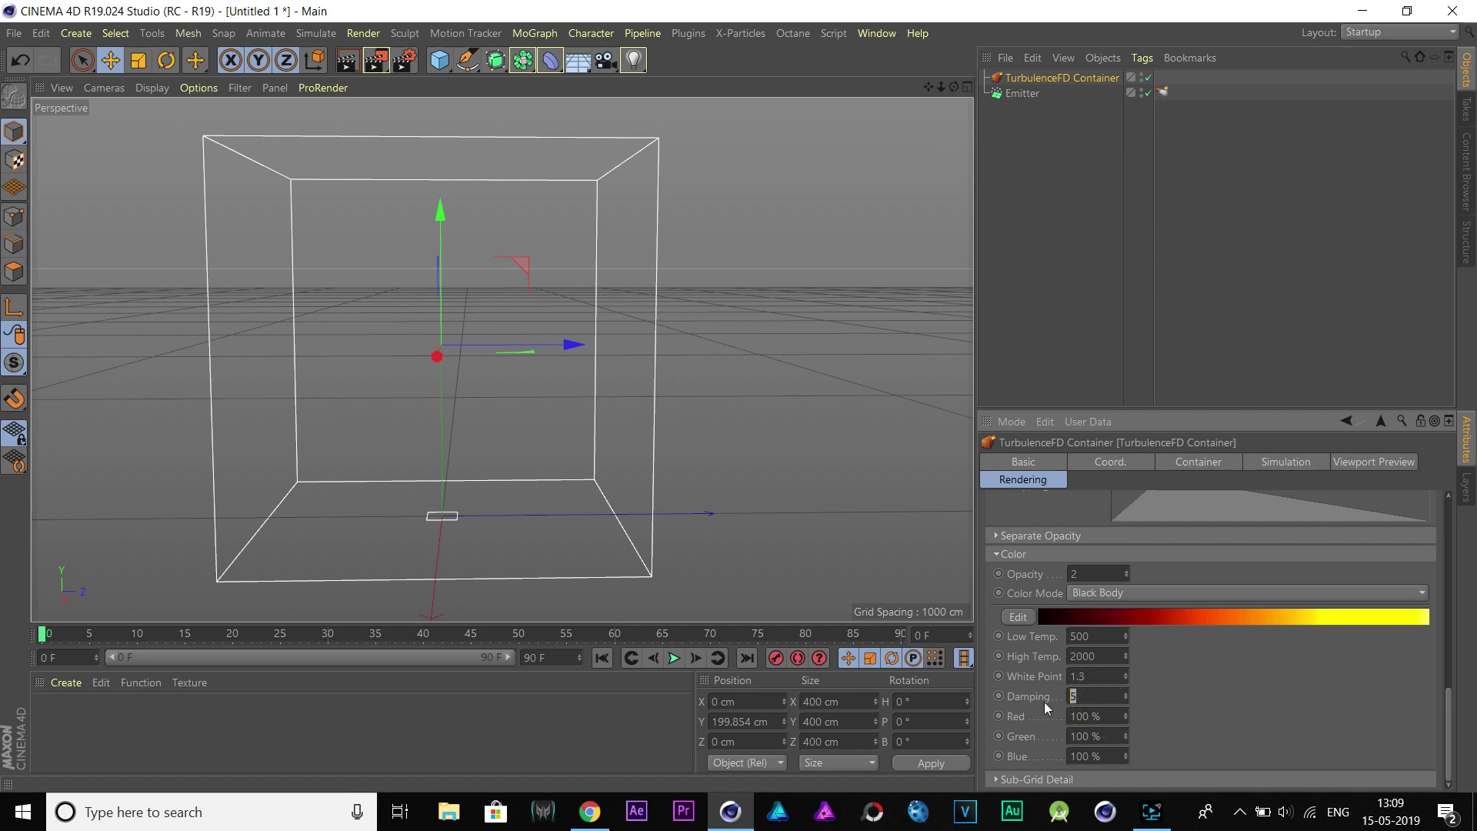
text(5.2)
- Open the TurbulenceFD simulation window, start a cached simulation of the container and stop it around frame 47
drag(1449, 731, 1454, 505)
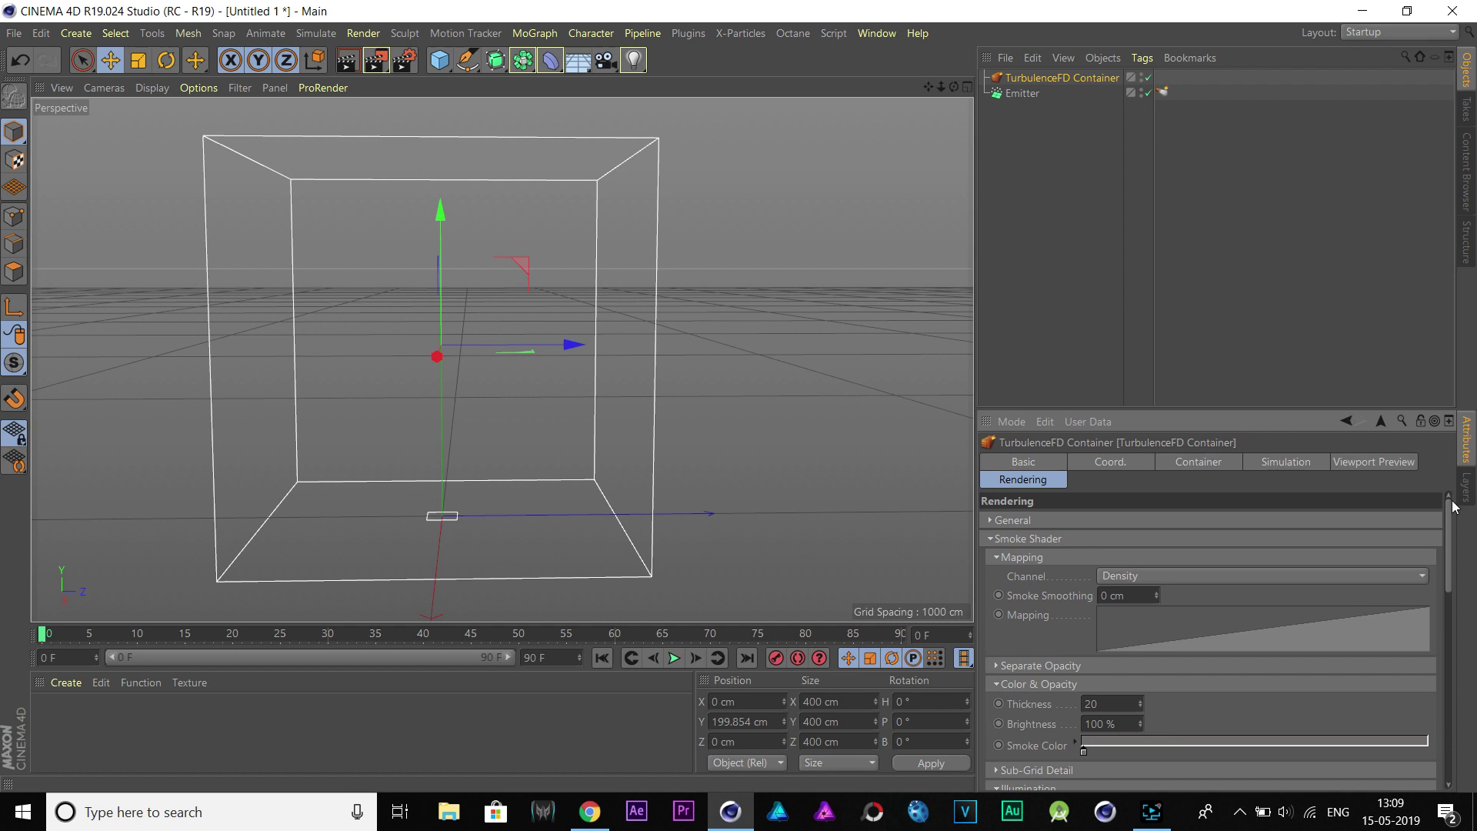
click(687, 34)
mouse_move(775, 224)
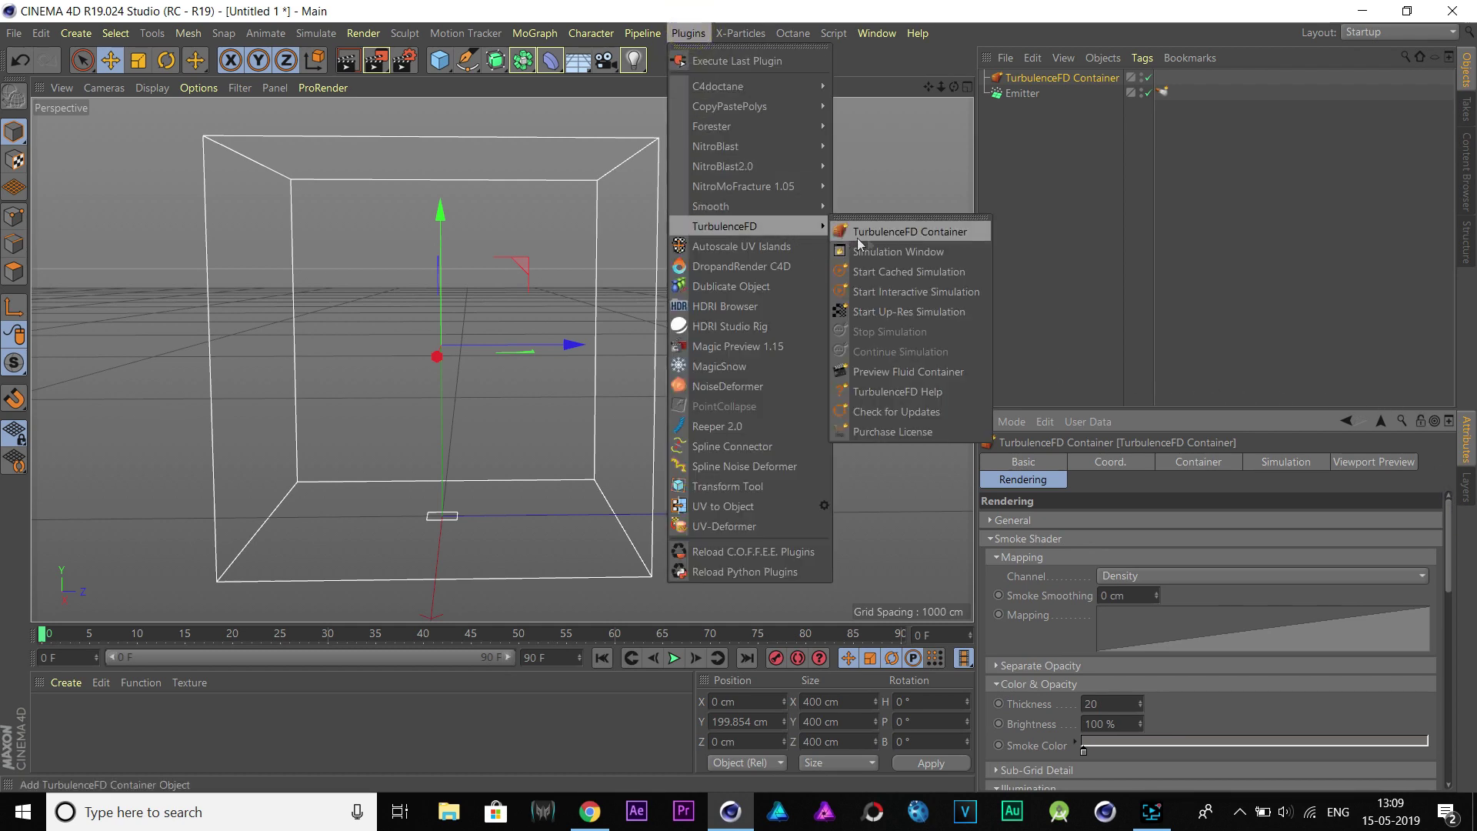
click(884, 230)
drag(840, 186, 940, 184)
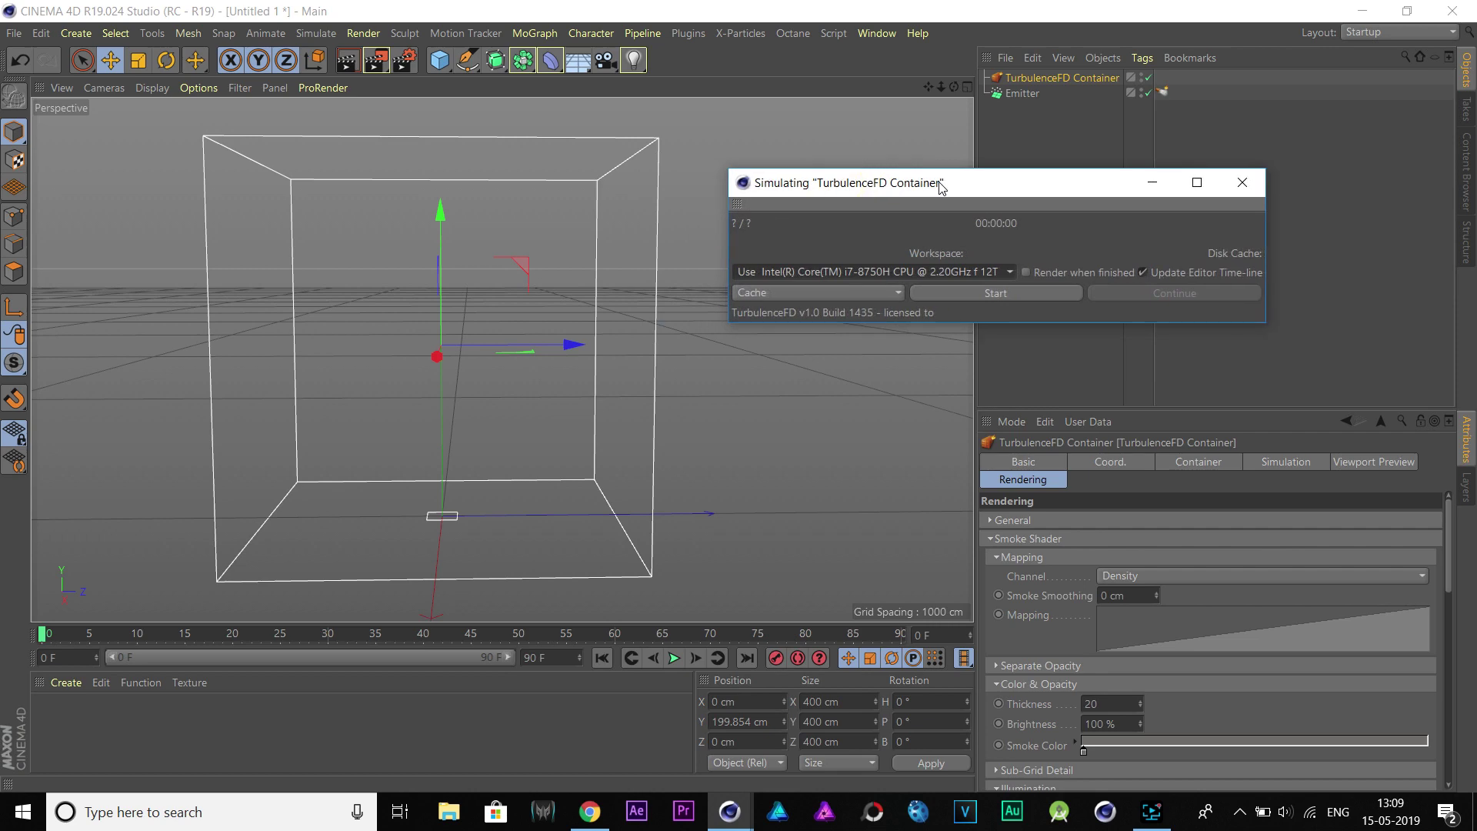
click(979, 291)
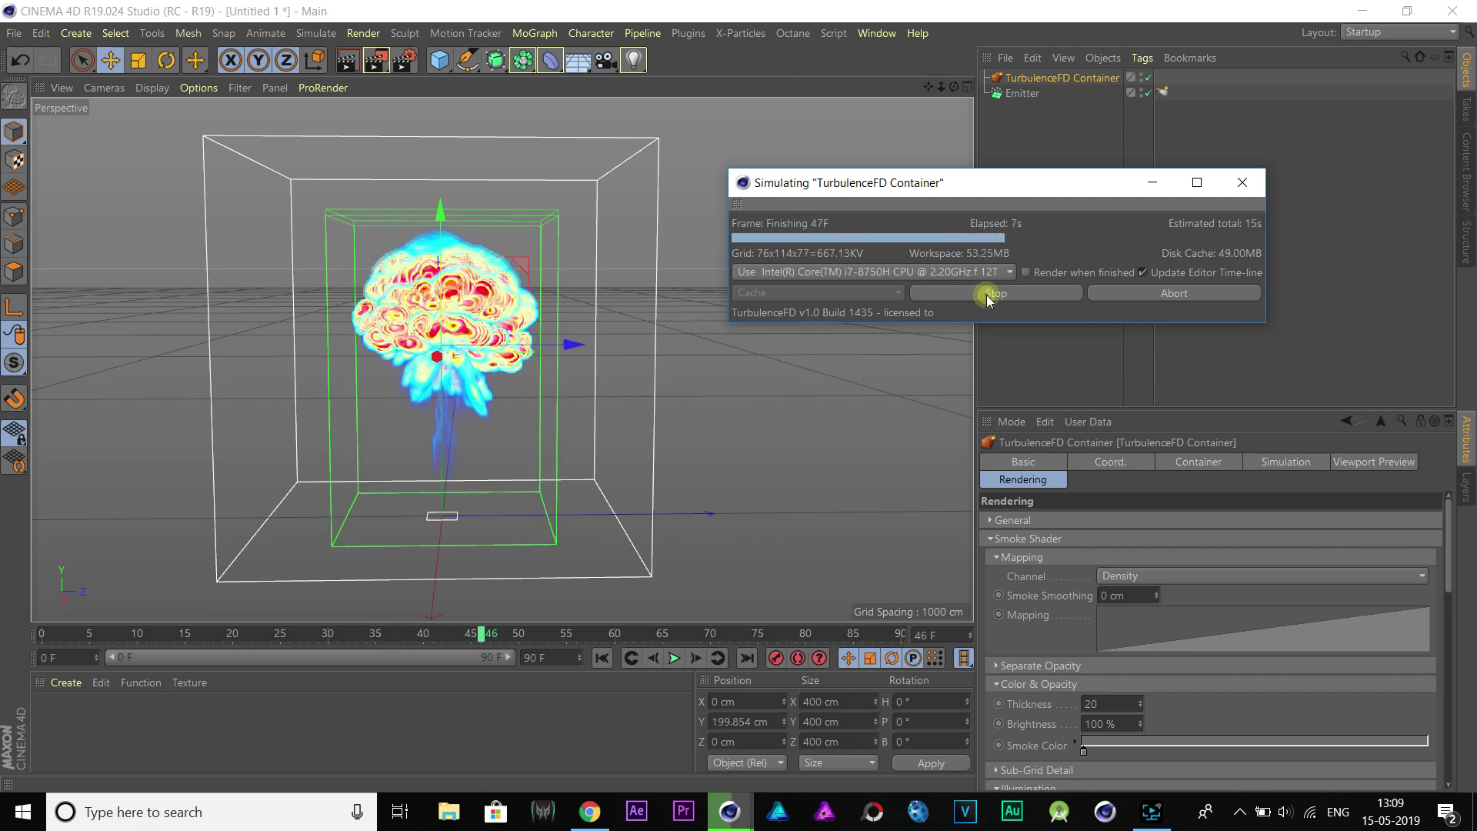
click(985, 294)
- Render the active view to check the smoke and fire shading, and return to the normal viewport display
scroll(1208, 639, down, 5)
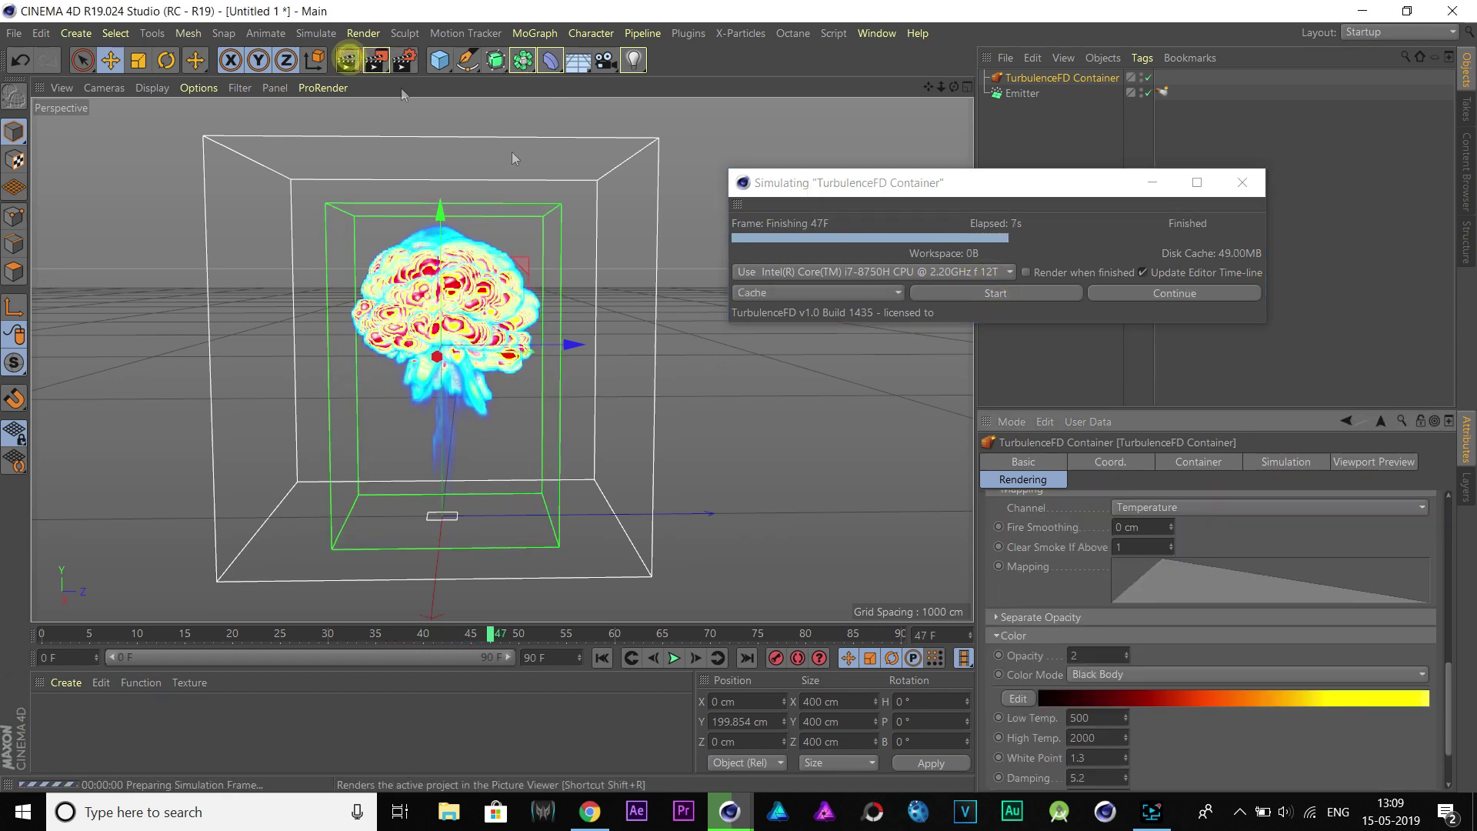
key(ctrl+r)
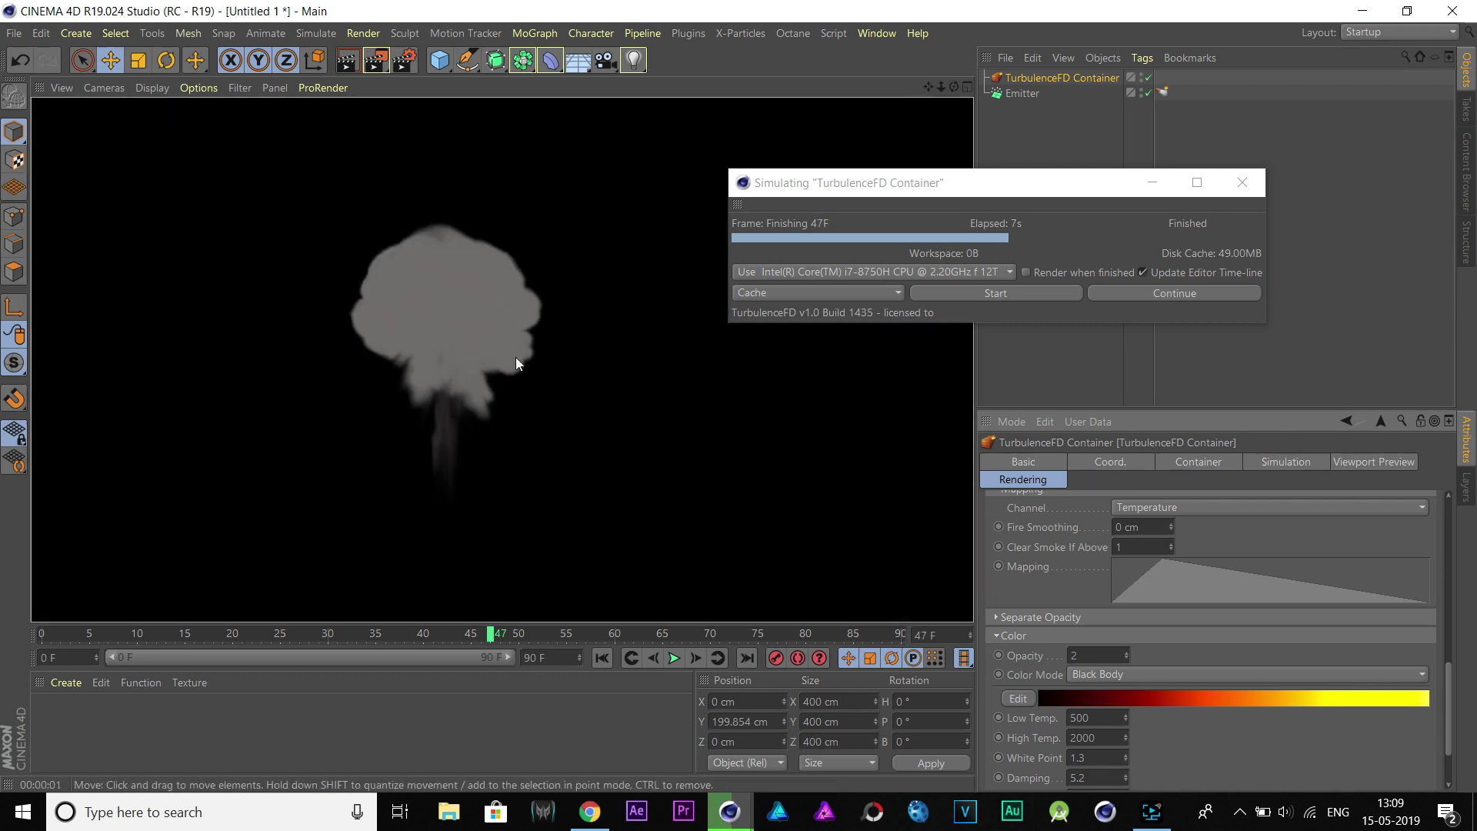
click(515, 361)
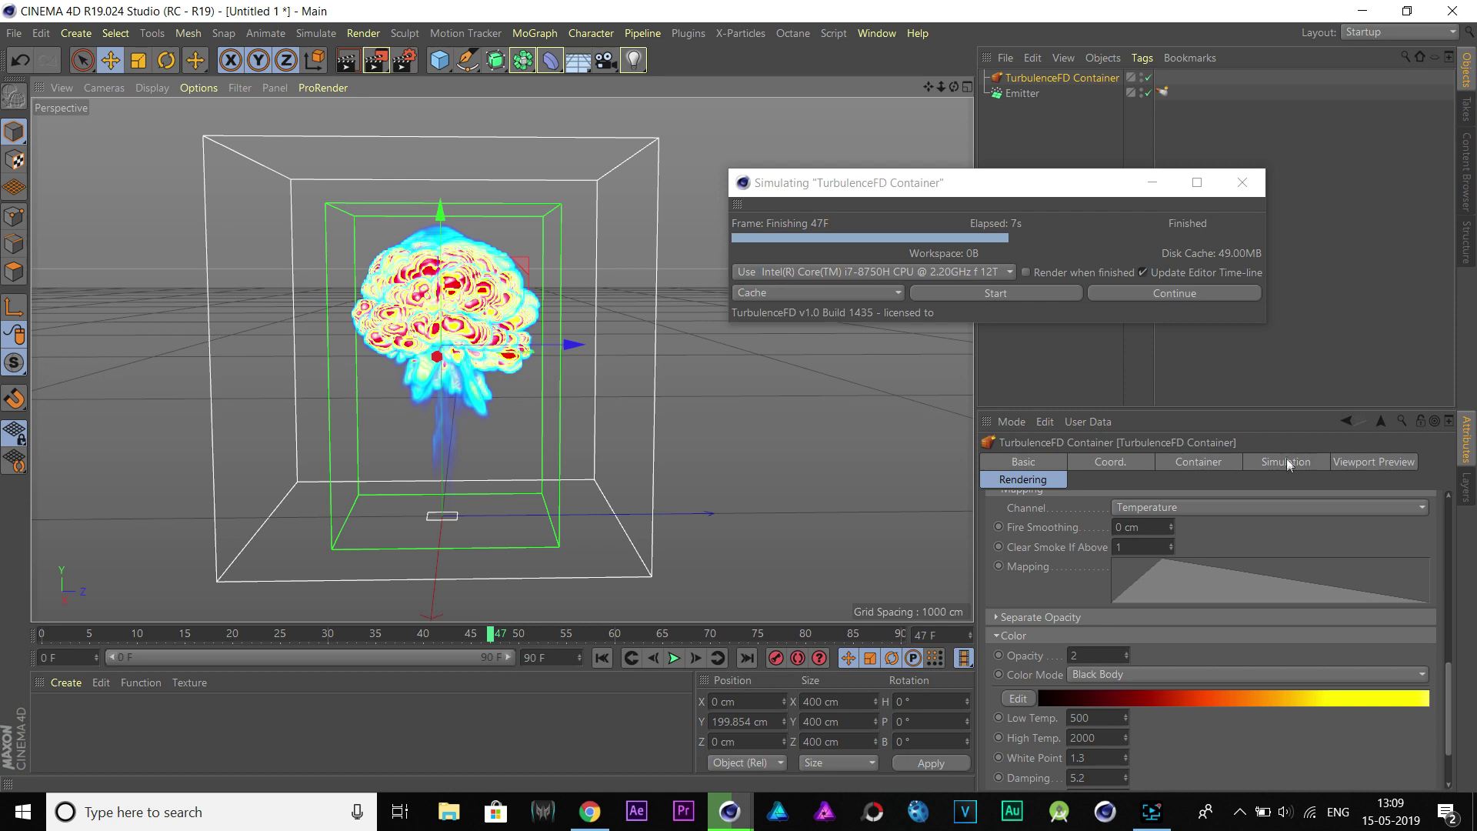
- Set the temperature channel's cooling to 5% in the container's simulation settings
click(1220, 465)
click(1283, 463)
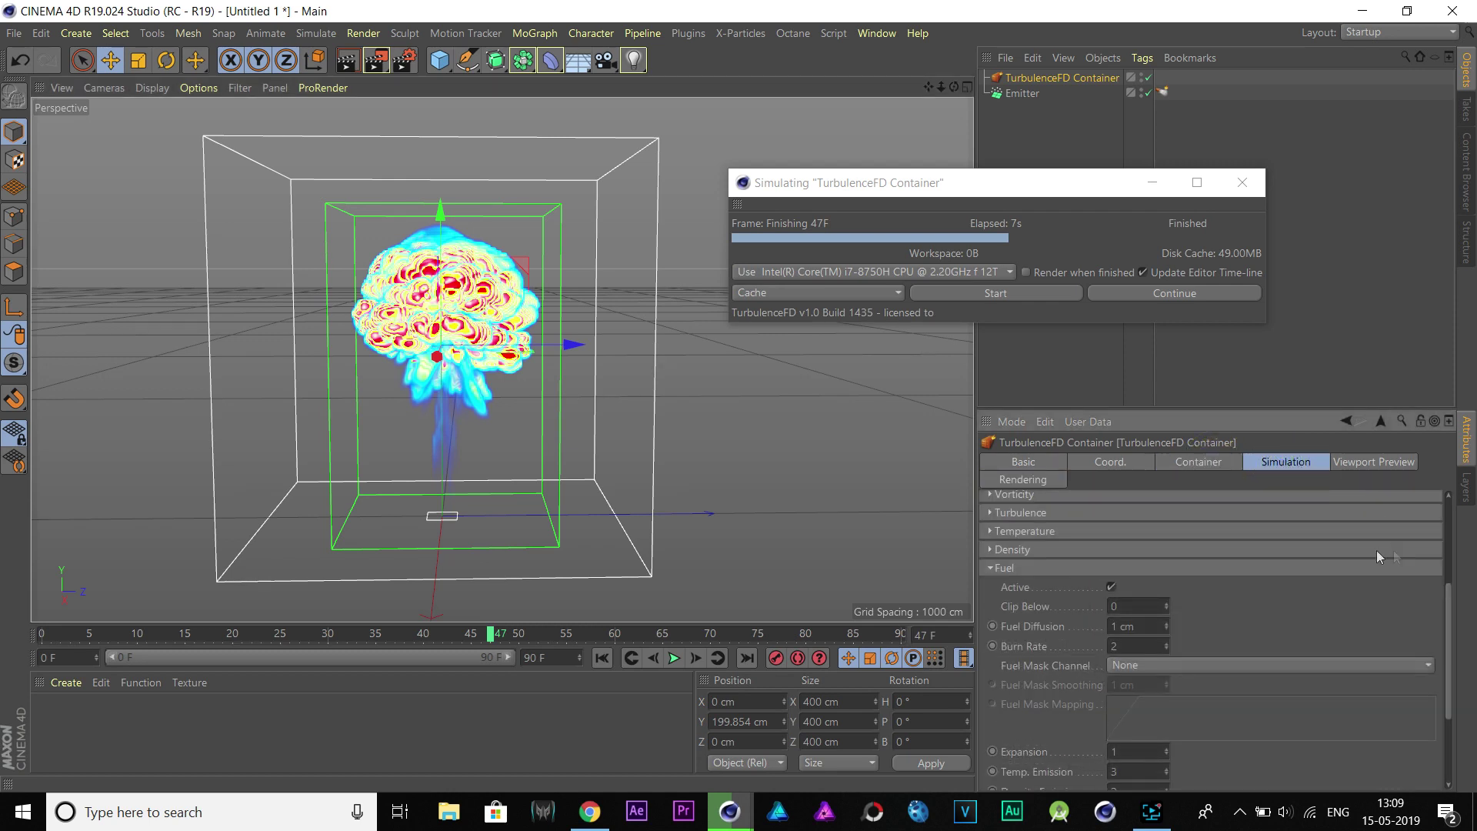
click(992, 532)
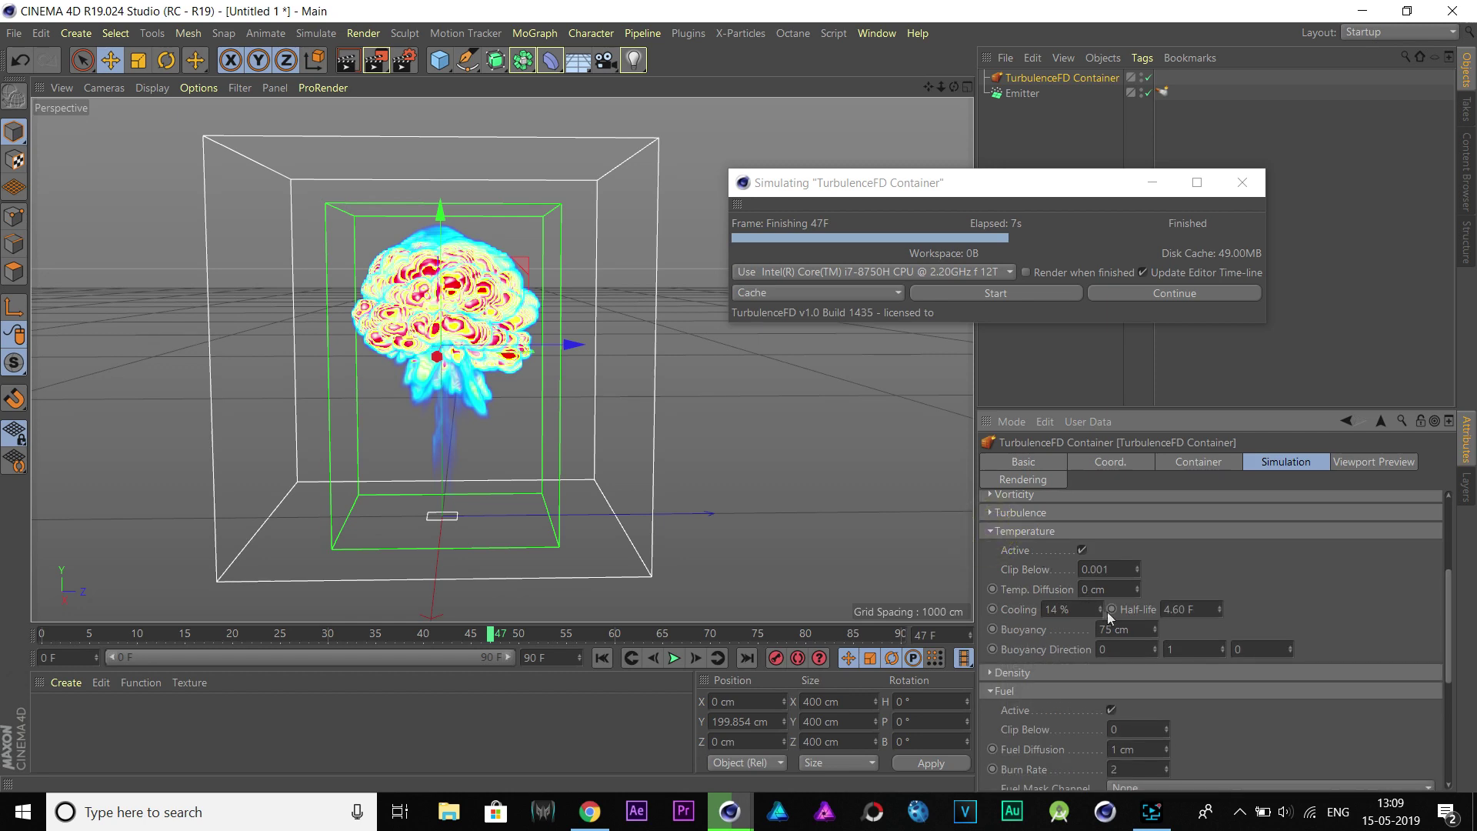
click(1076, 608)
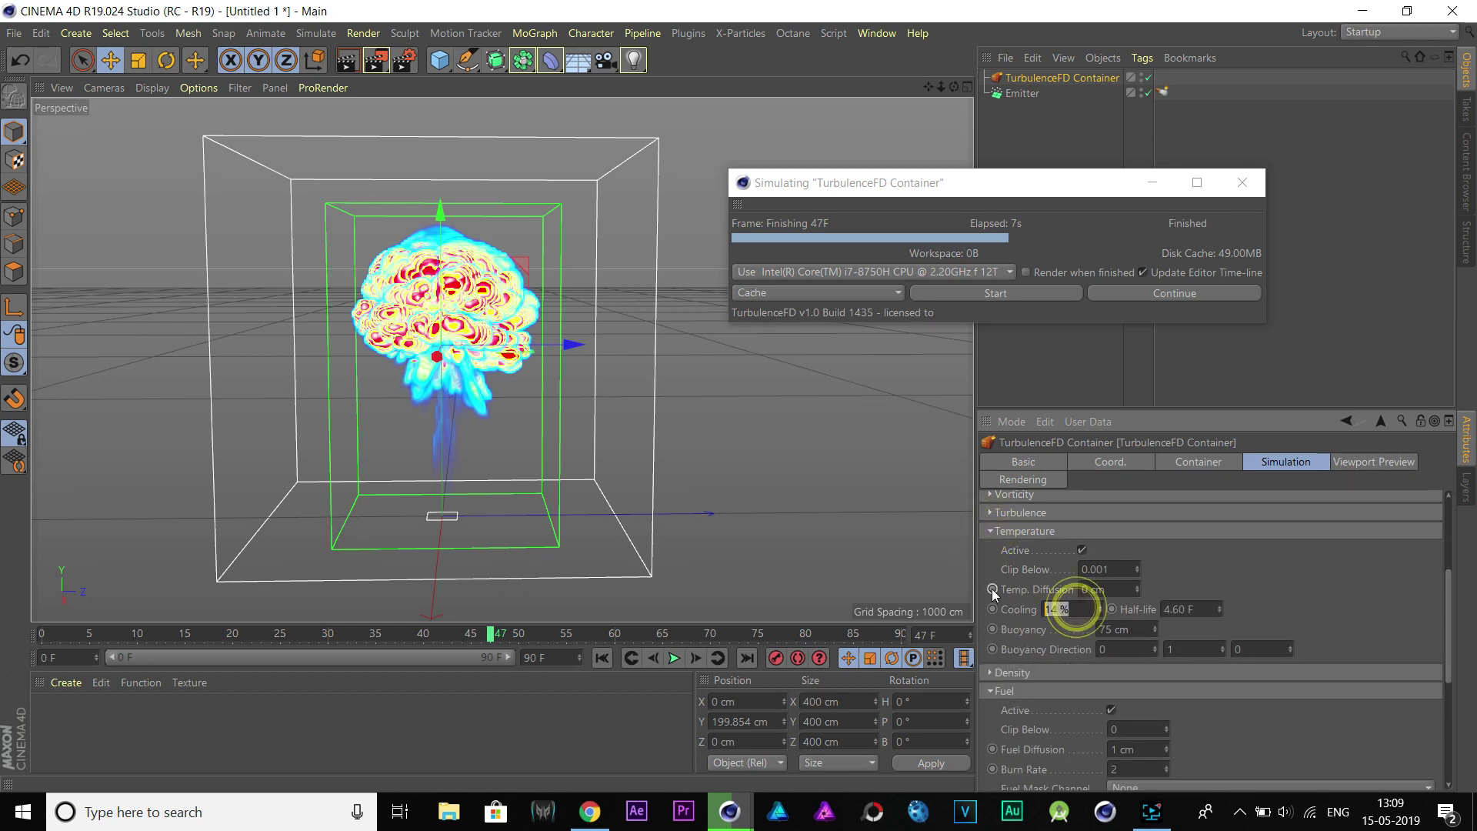
key(Return)
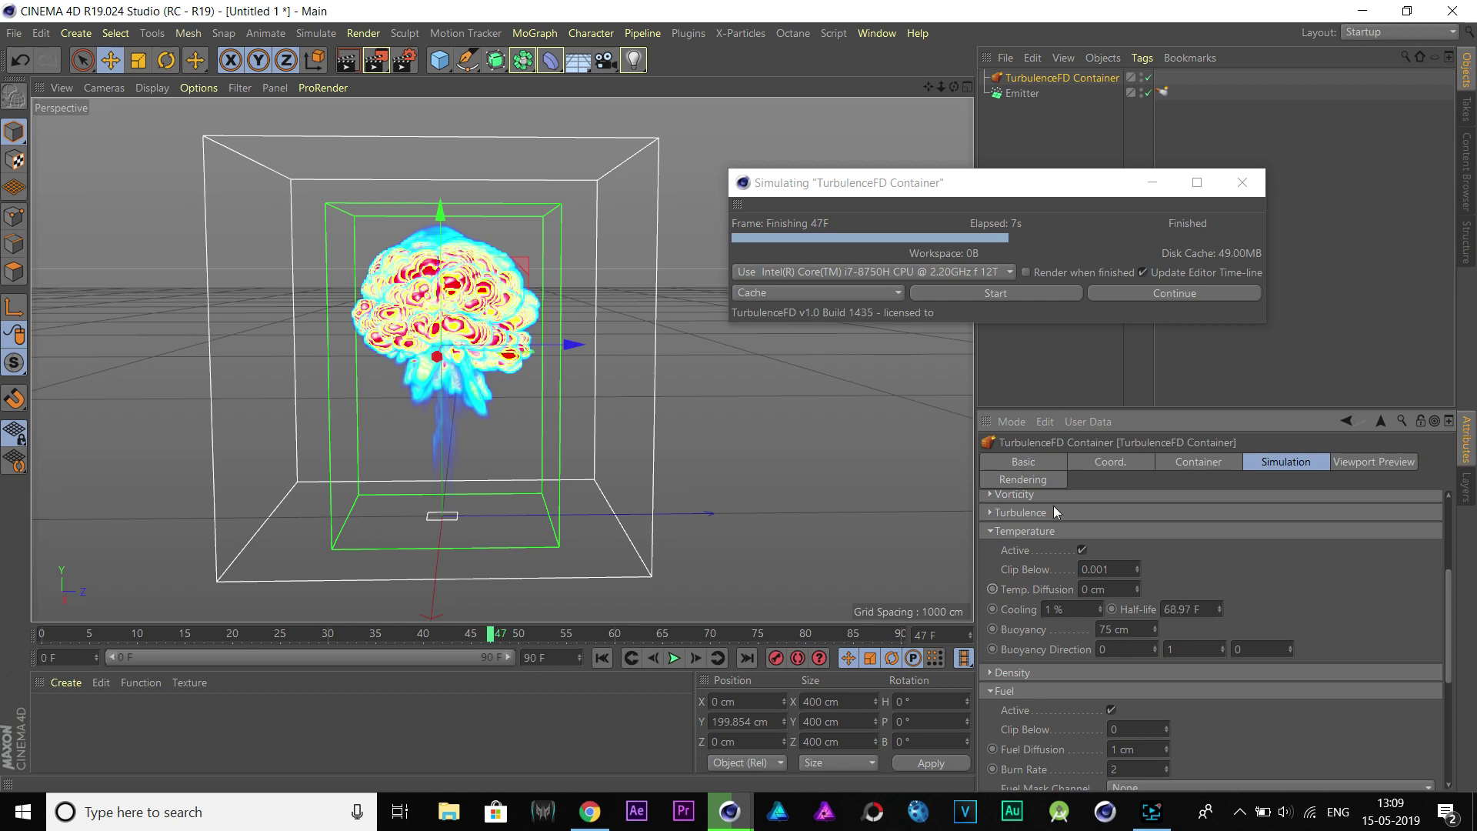
text(5)
key(Return)
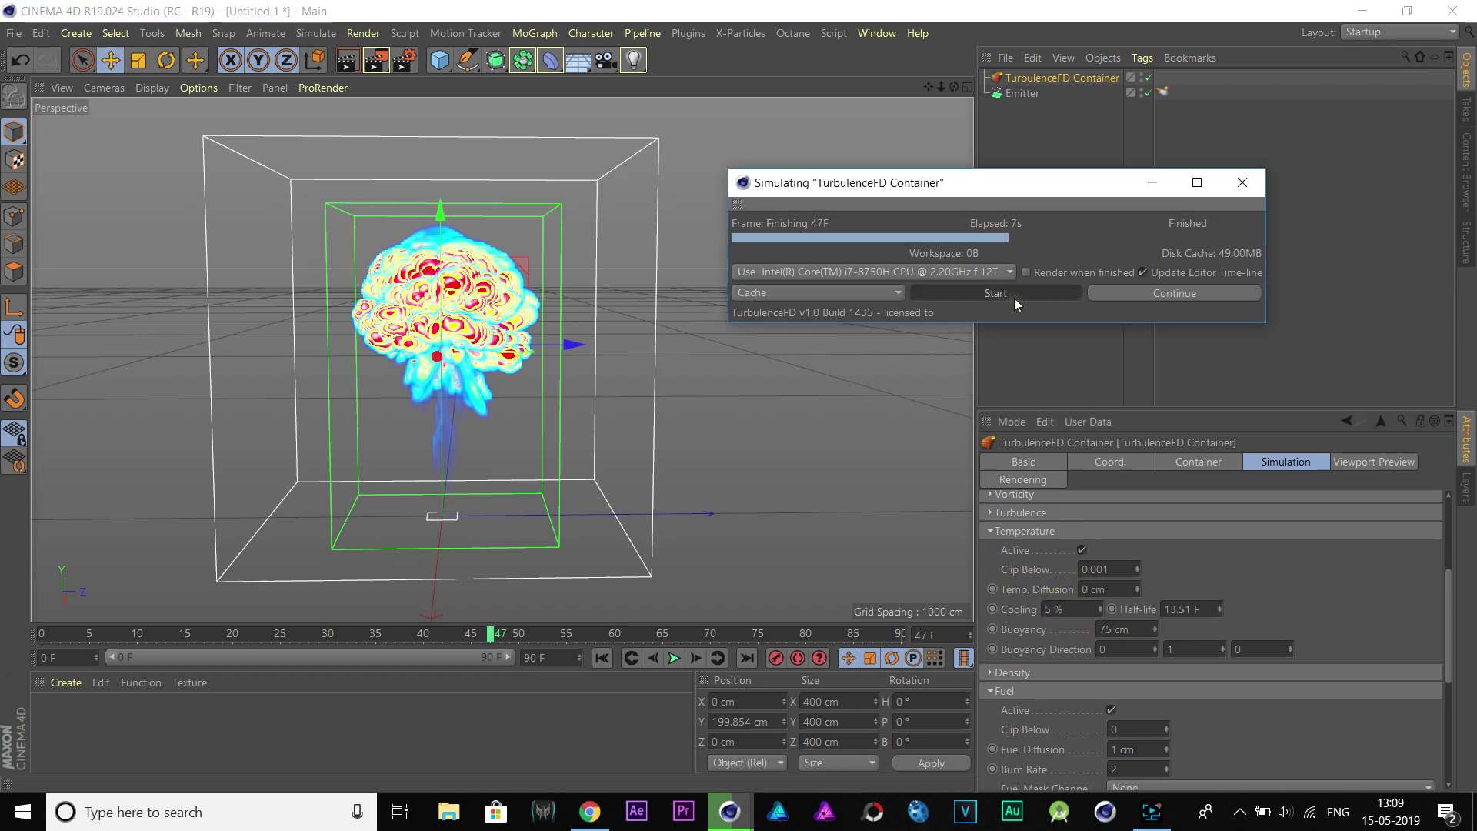
- Rerun the cached simulation, stopping around frame 31, and render the active view to check the explosion
click(1000, 295)
click(838, 396)
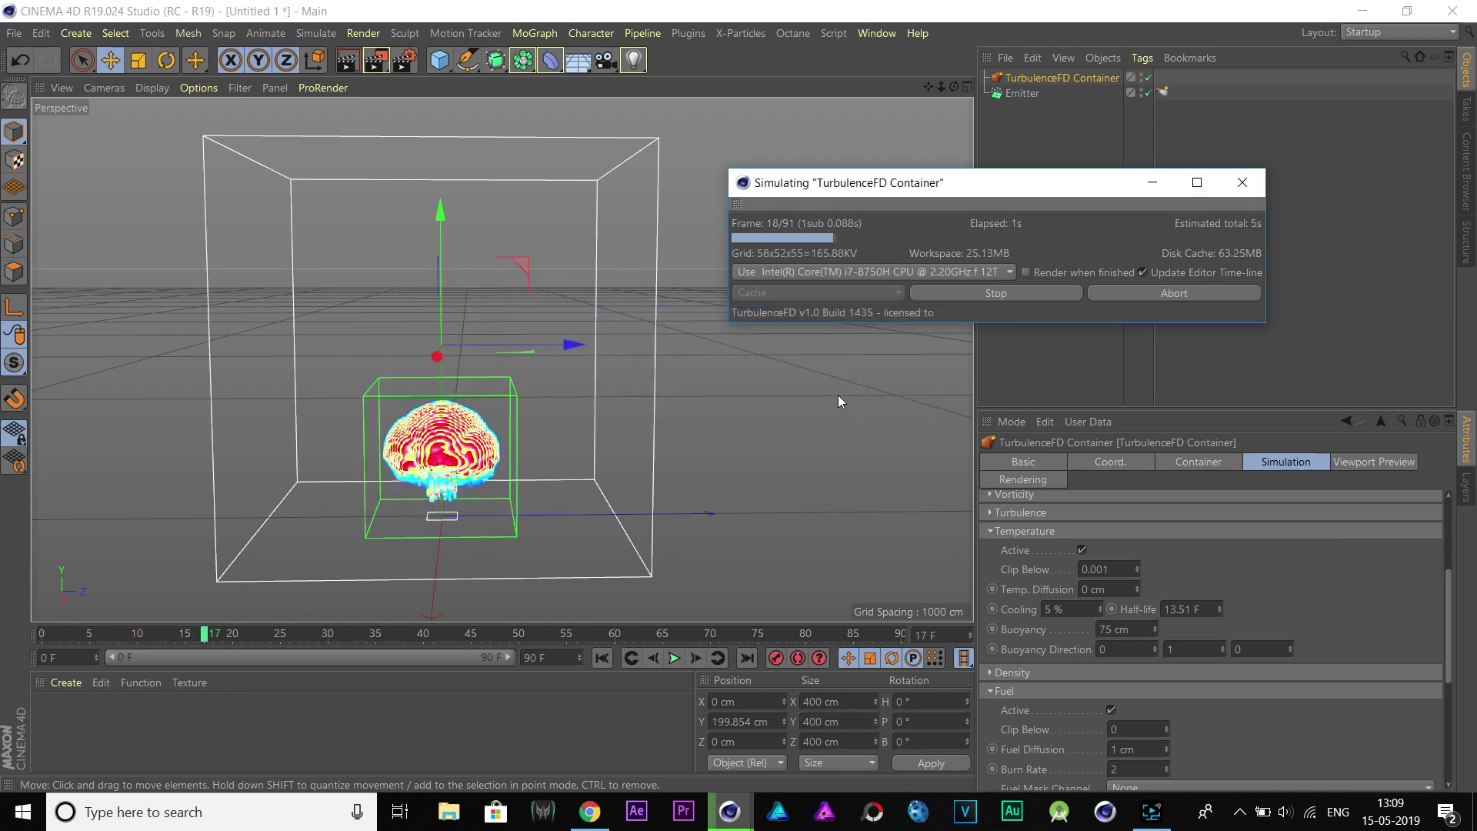
click(949, 298)
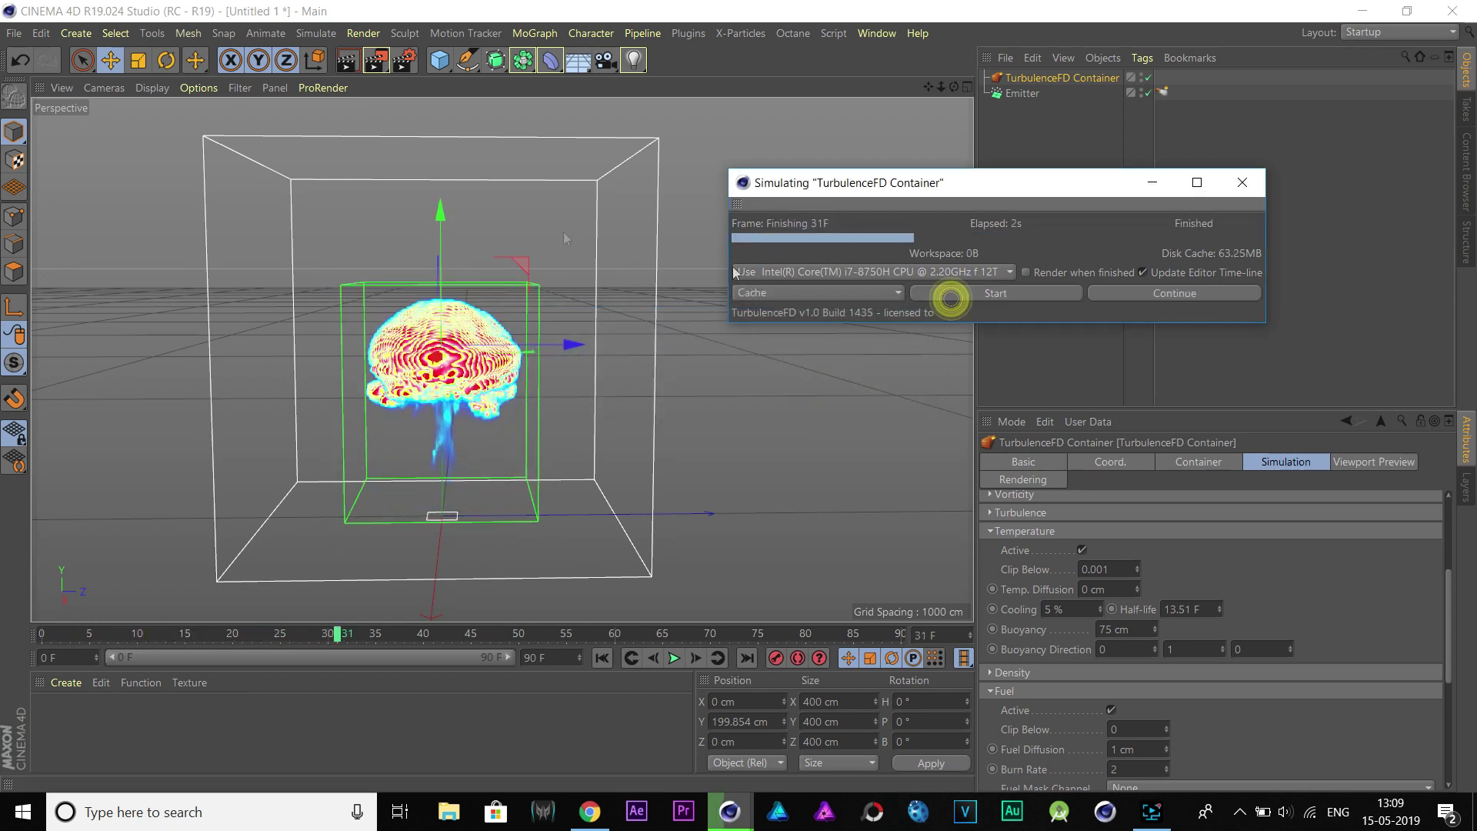
key(ctrl+r)
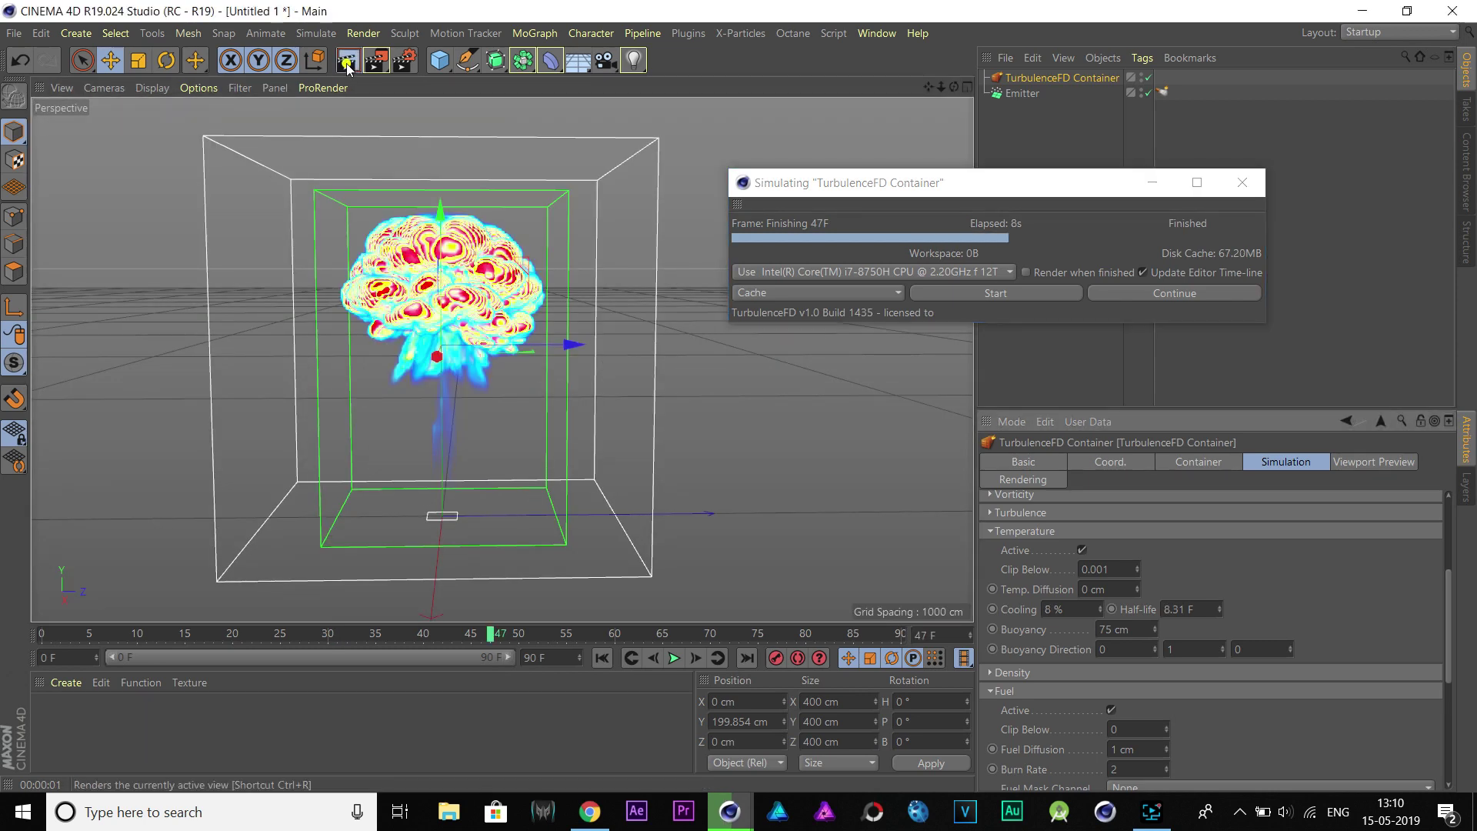
click(347, 66)
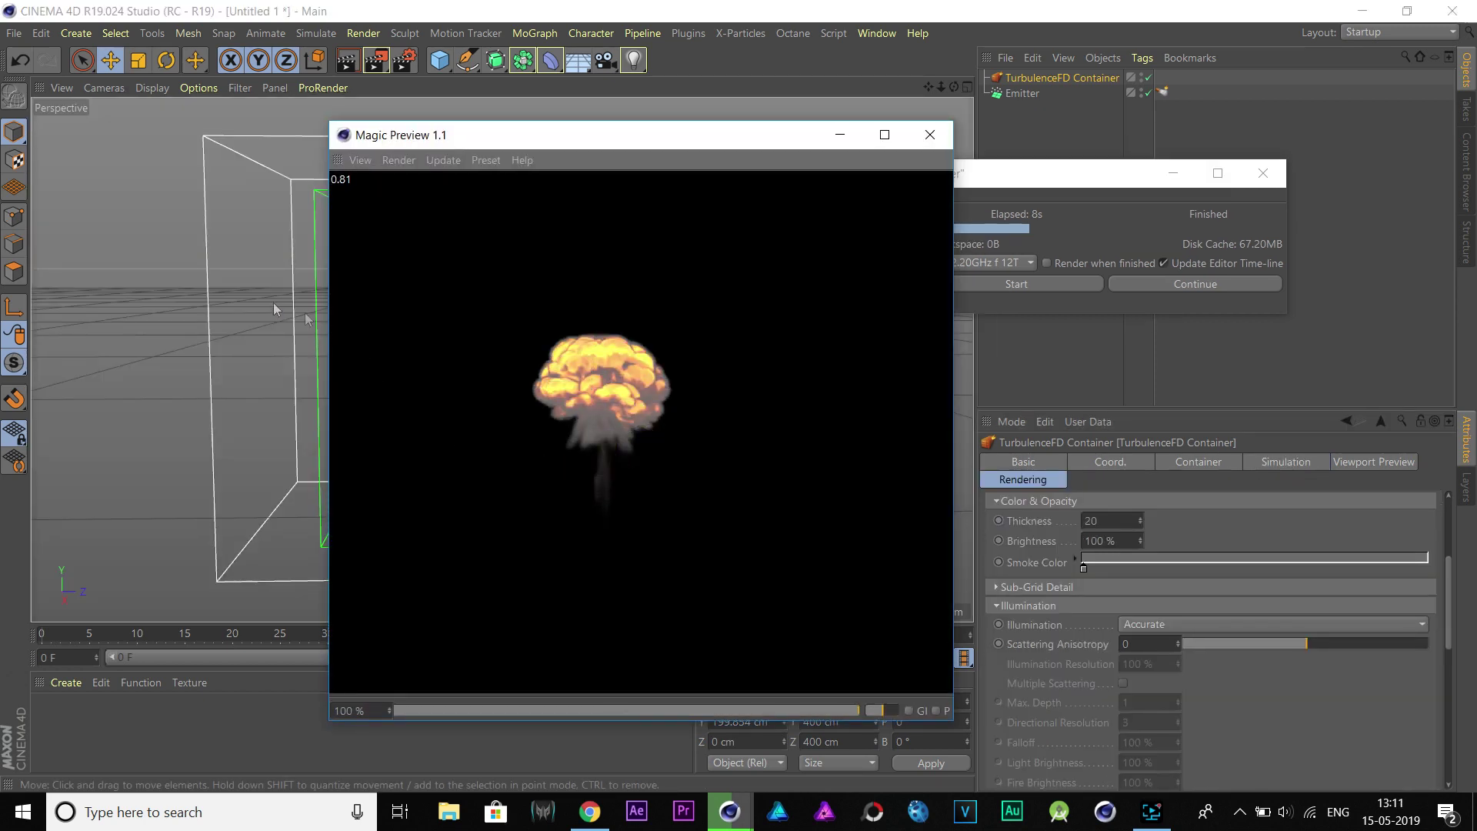
- Zoom in on the explosion and raise the fire shader's low temperature to 790
scroll(275, 309, up, 3)
scroll(1128, 635, down, 10)
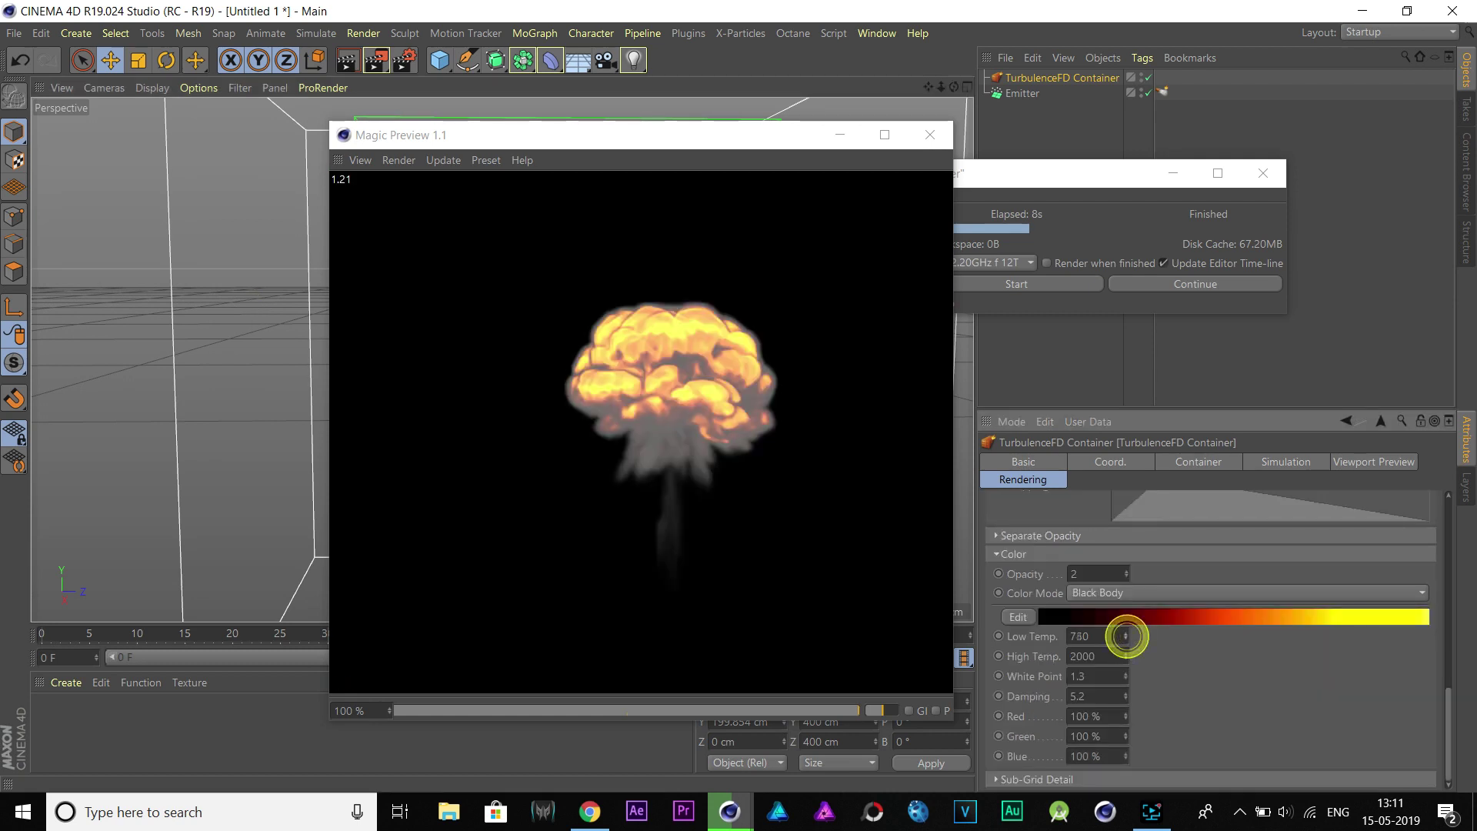
click(1126, 637)
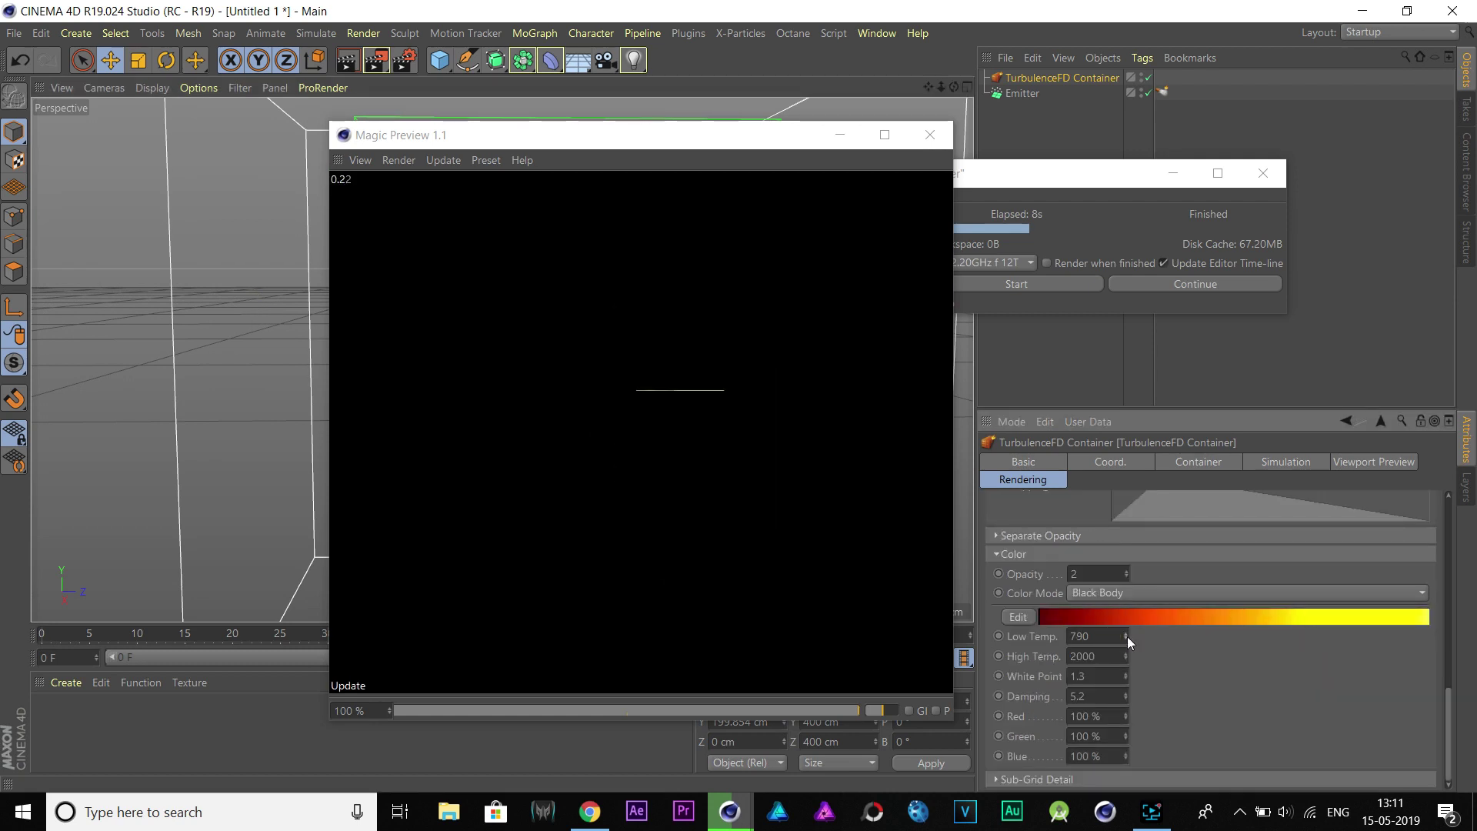
- Set the fire shader's low temperature to 440 and high temperature to 1900, checking the shading in the Magic Preview
drag(1127, 634, 1128, 638)
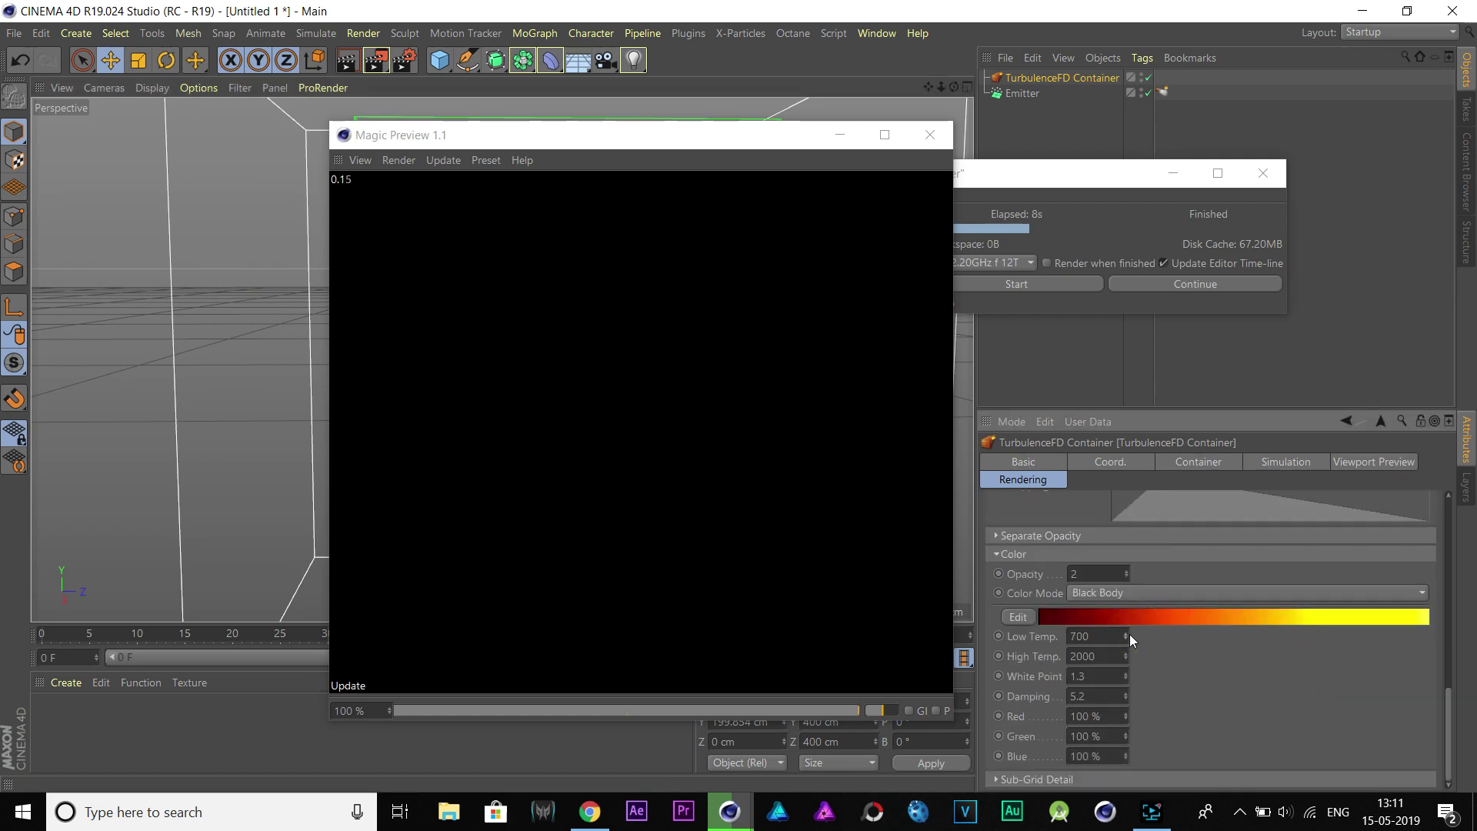
drag(739, 140, 644, 103)
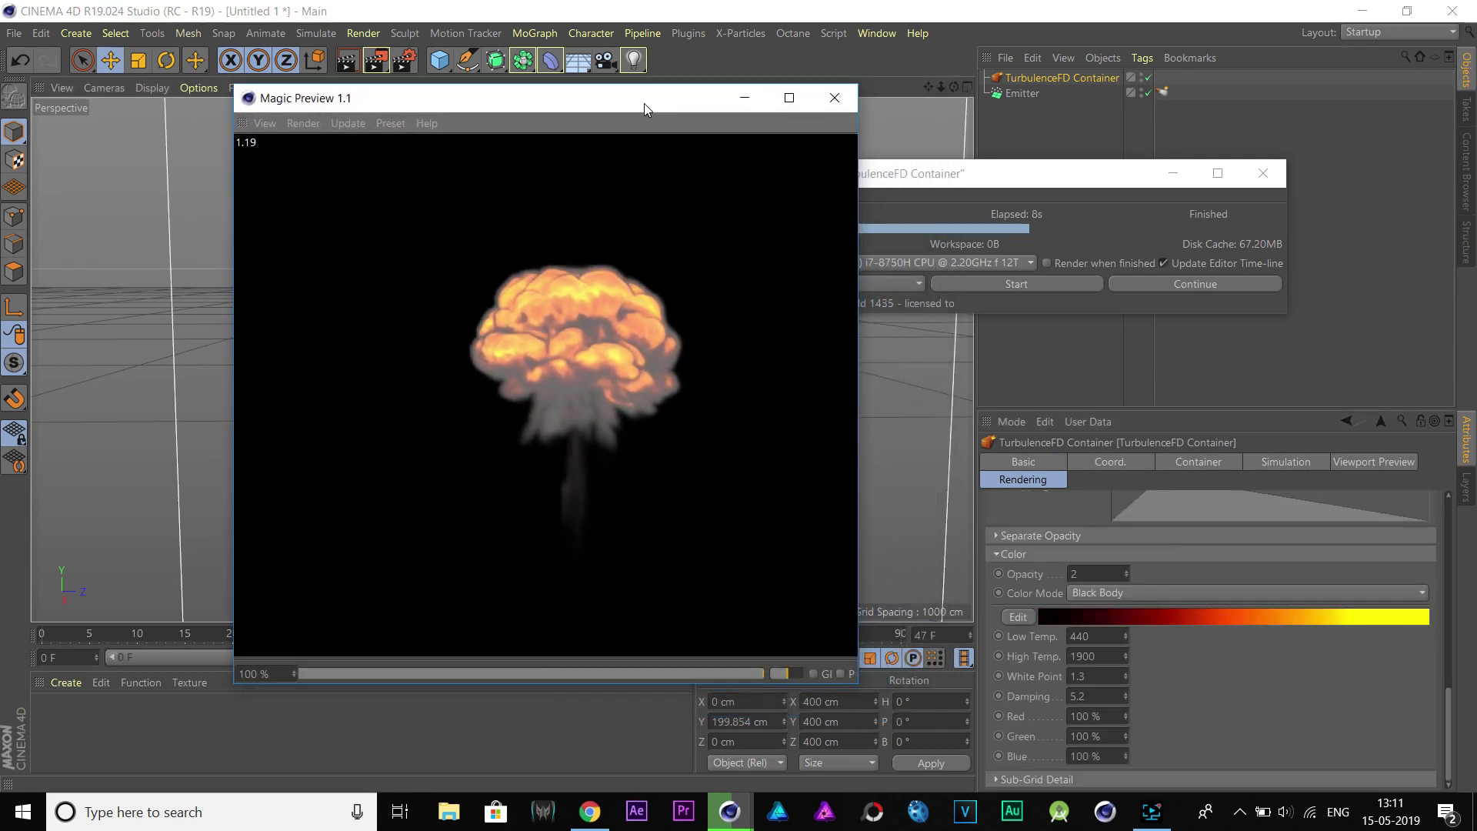
click(834, 97)
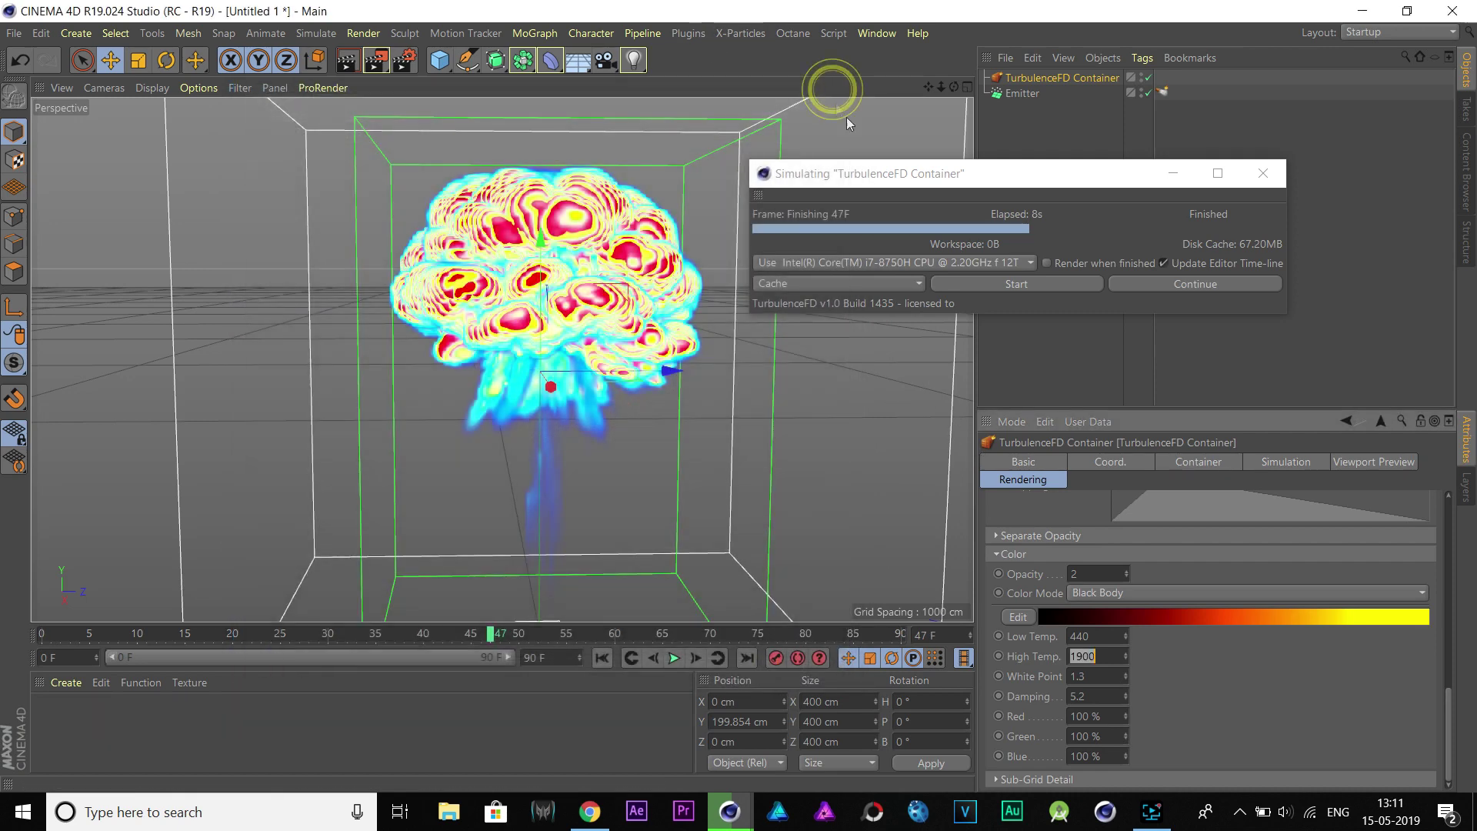
- Close the finished simulation window and set the container's voxel size to 1 cm
click(1263, 173)
click(1198, 461)
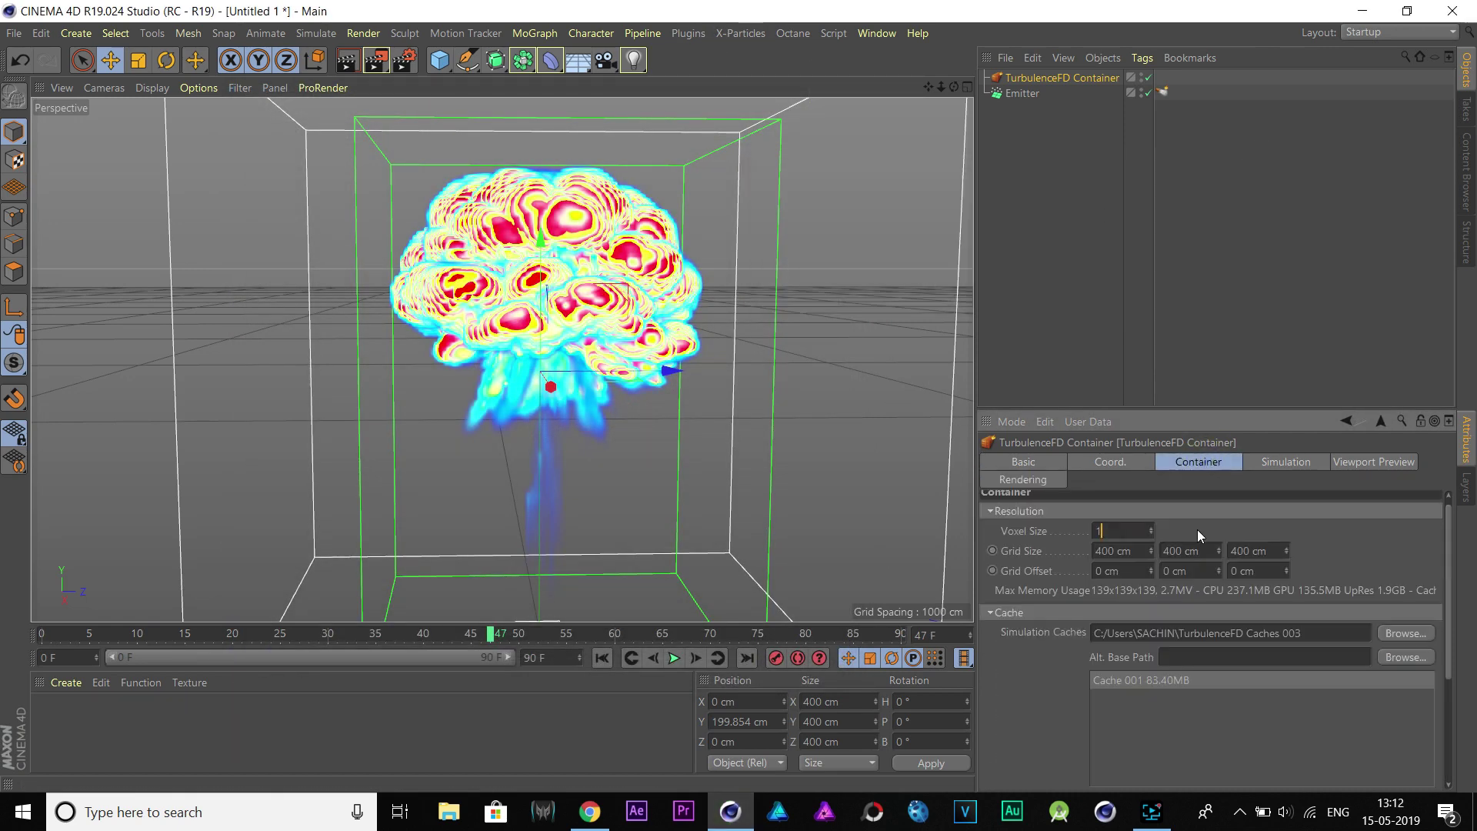
- Rerun the simulation on the GeForce GTX 1070 GPU, stopping around frame 47, and render the active view to check the explosion
click(688, 34)
click(885, 254)
click(816, 400)
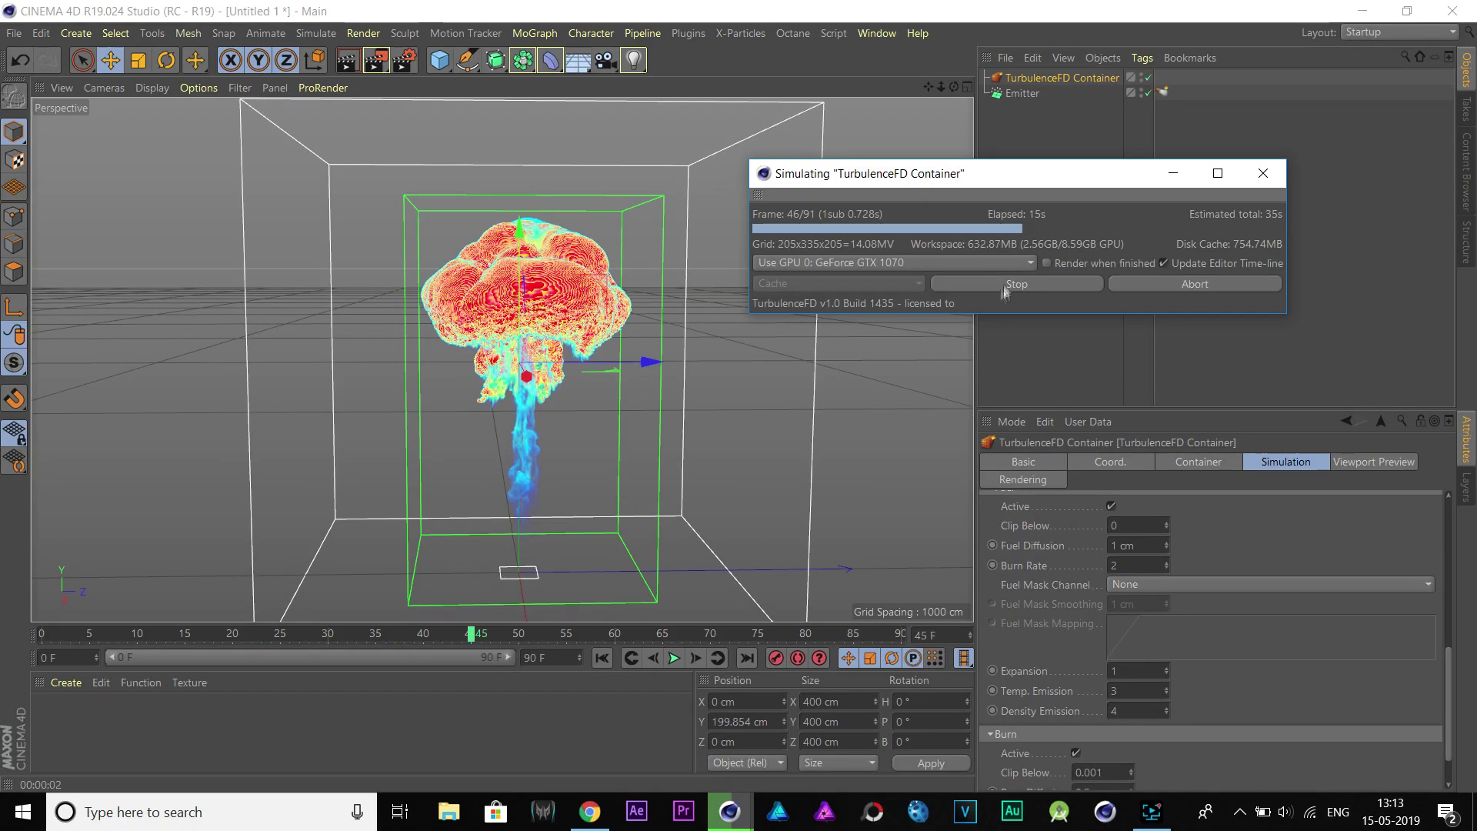
key(ctrl+r)
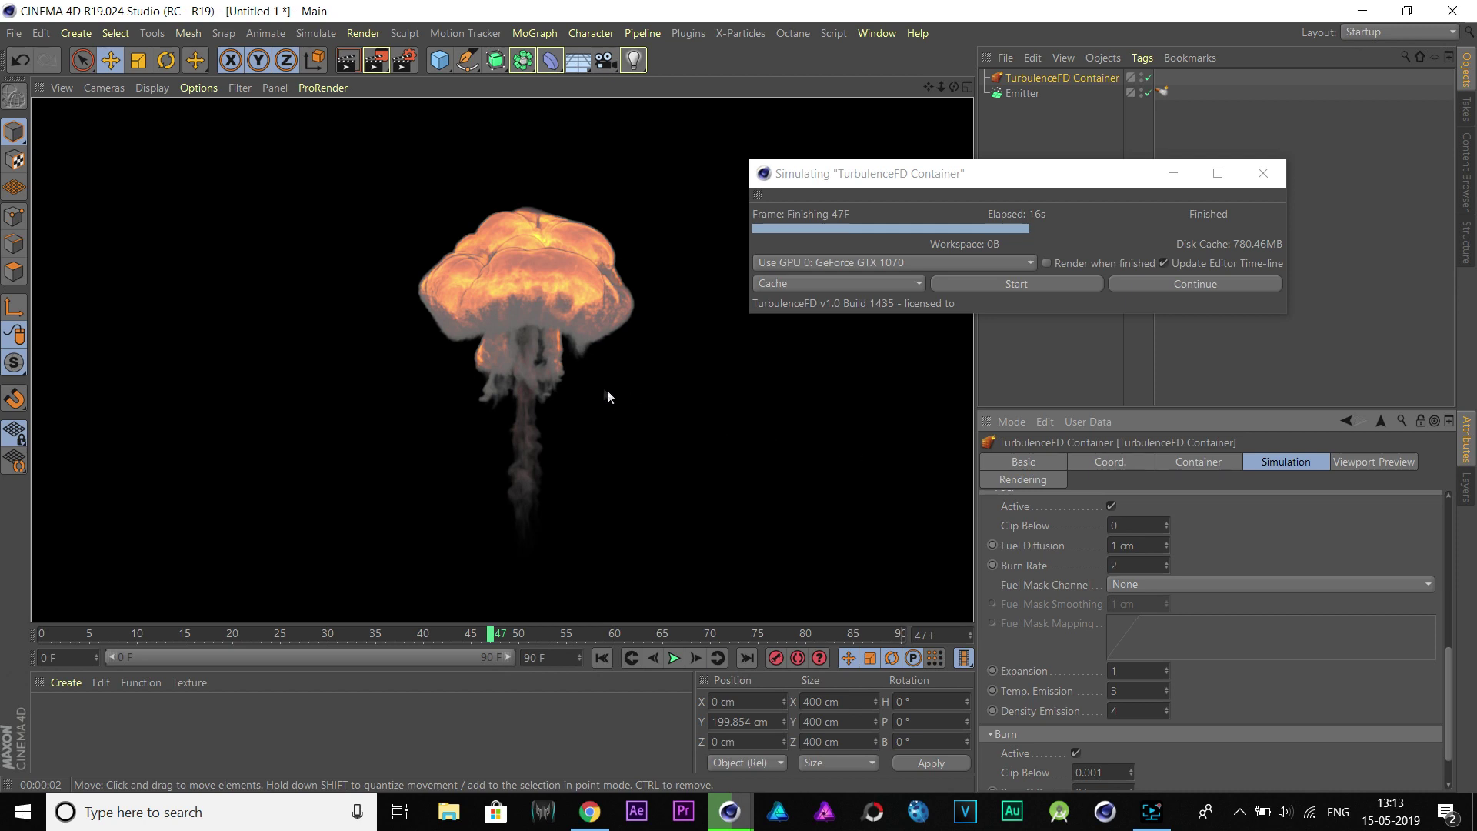
click(583, 375)
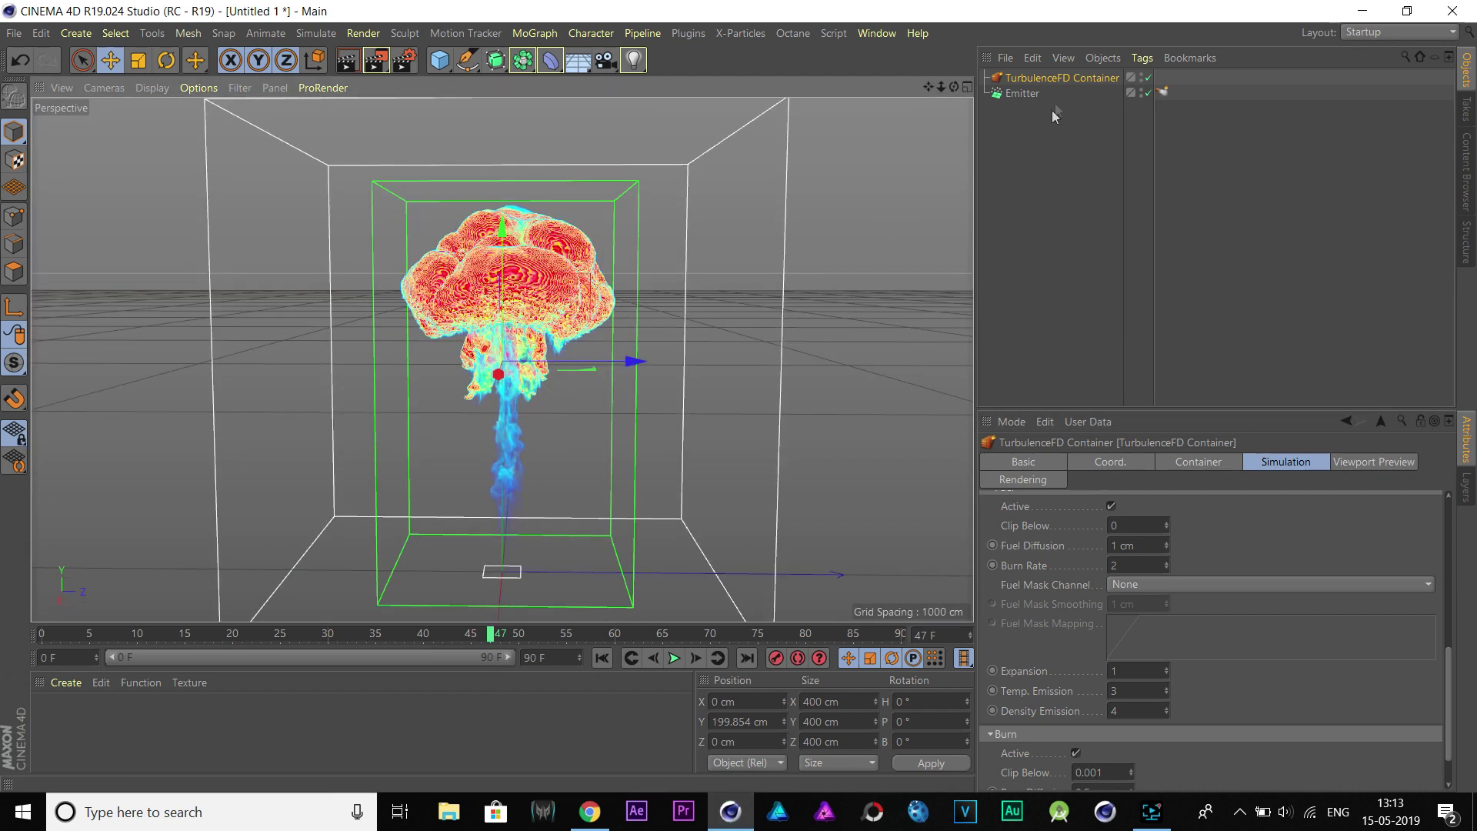
- Add an Octane ObjectTag to the TurbulenceFD Container with voxel particle rendering, Density absorption, Temperature emission and a Volume Medium
right_click(1055, 79)
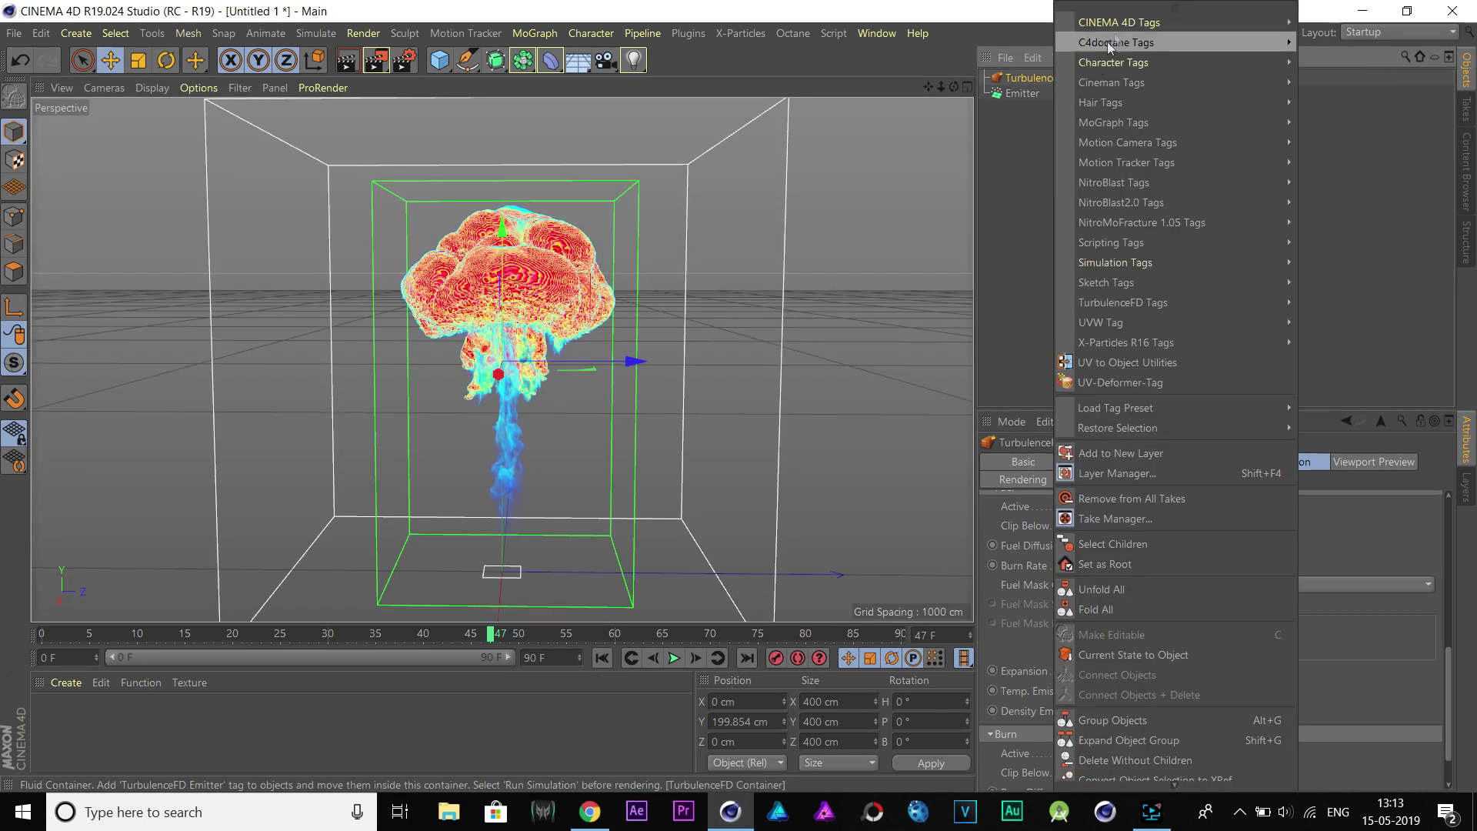
mouse_move(1120, 24)
mouse_move(1134, 49)
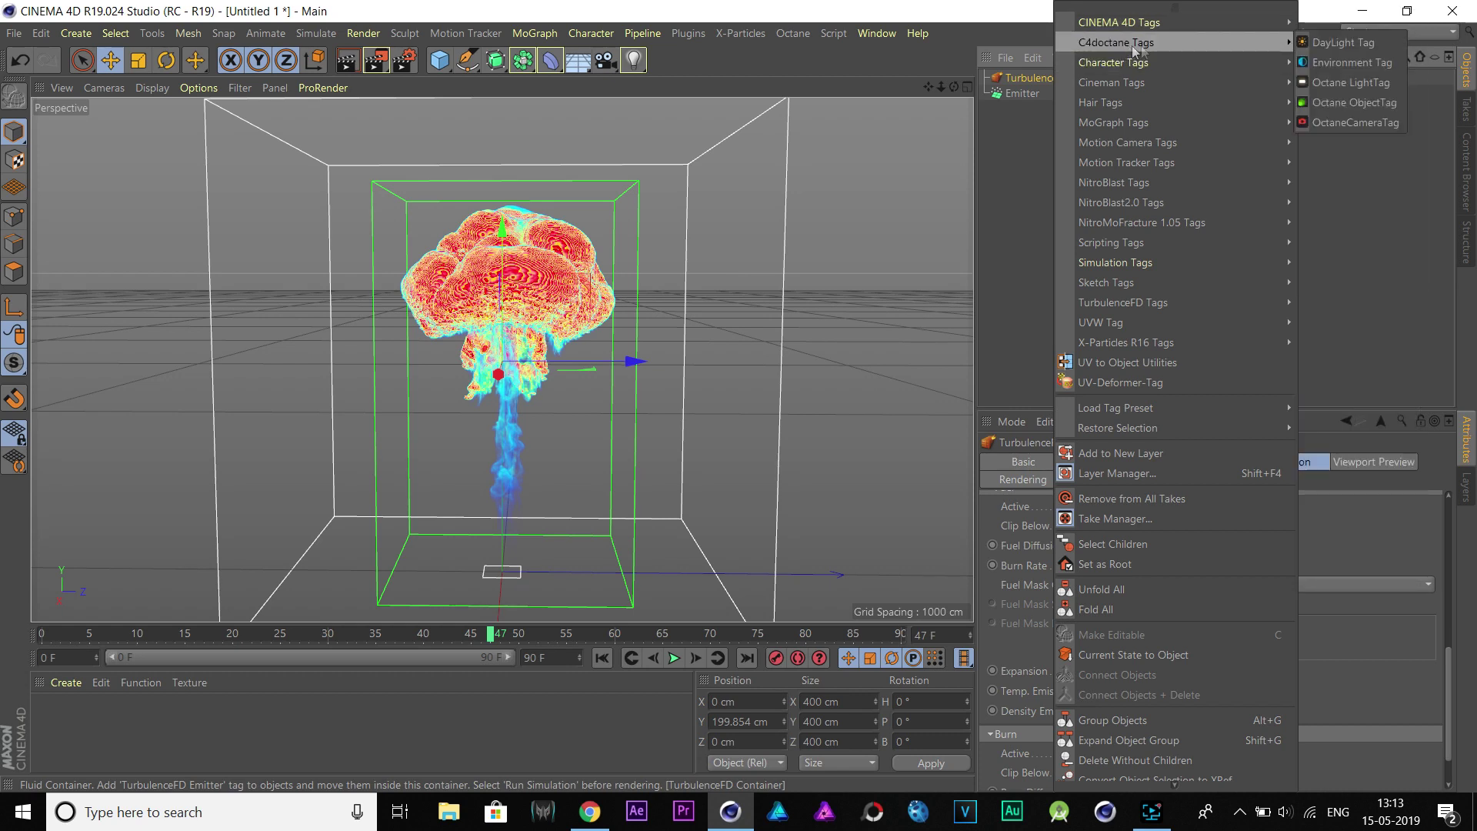
click(1348, 103)
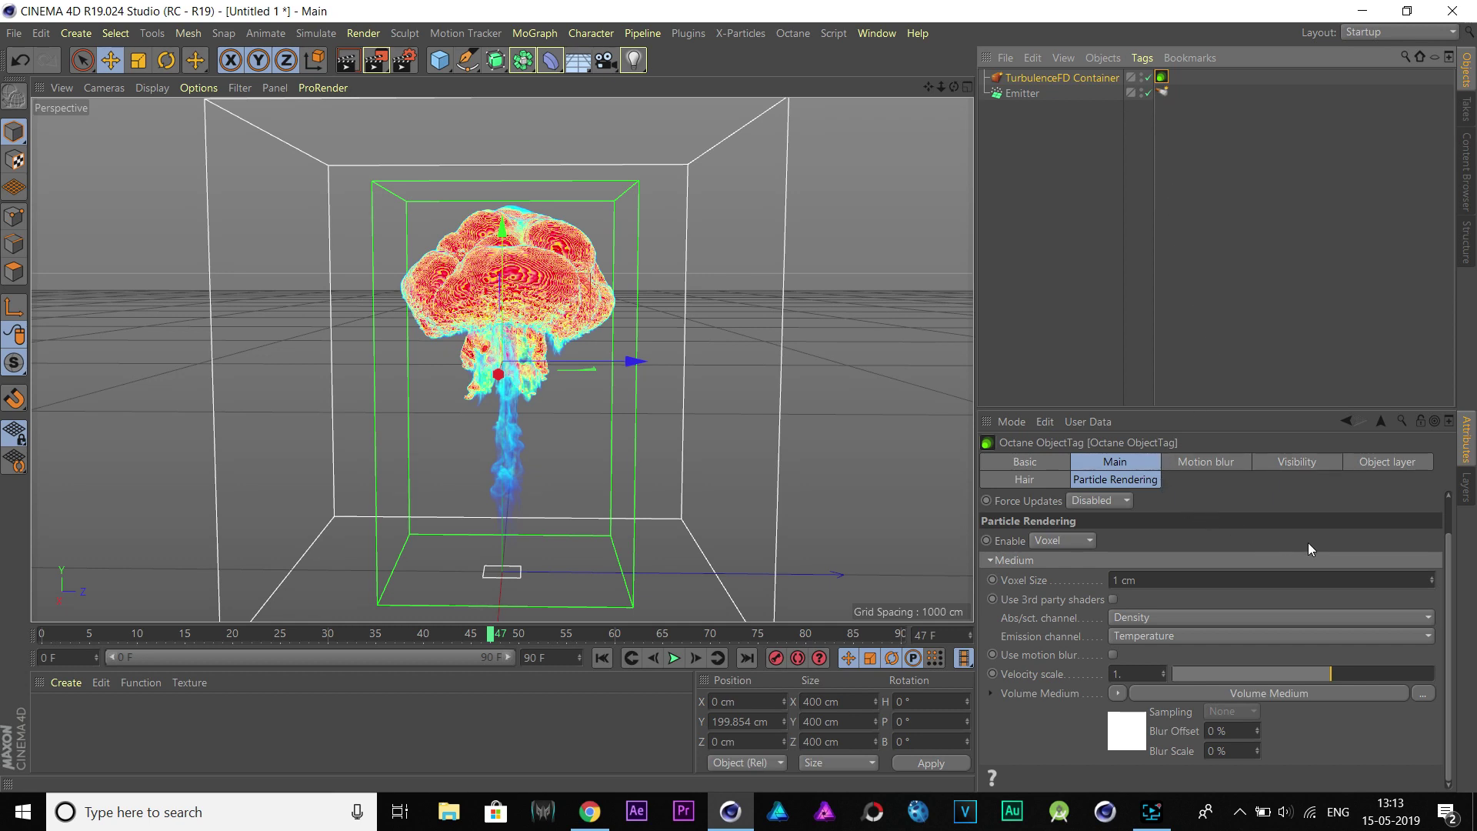
- Open the Octane Live Viewer, render the explosion in it and glance at the Direct Lighting kernel settings
click(792, 33)
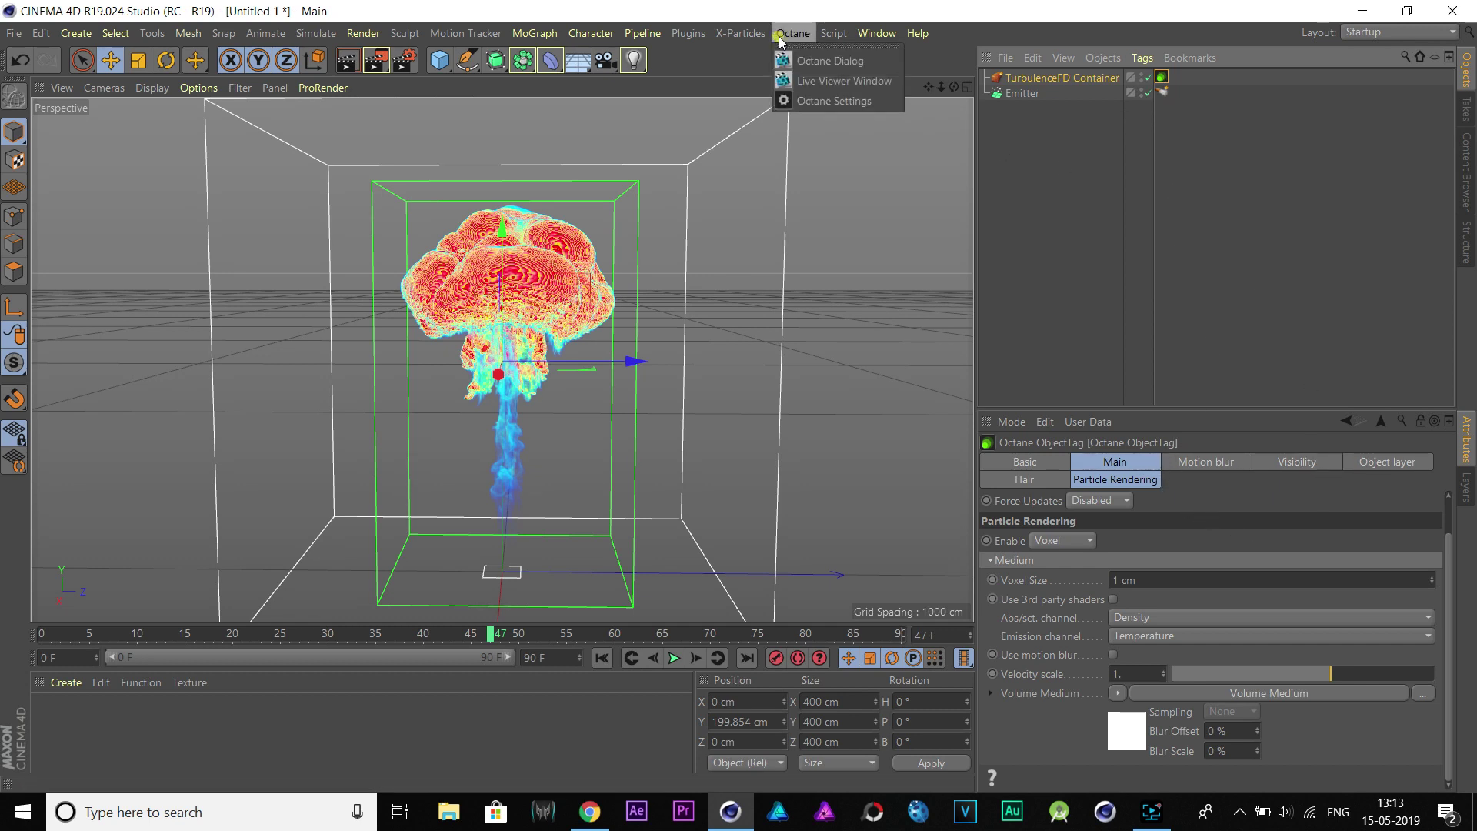
click(834, 89)
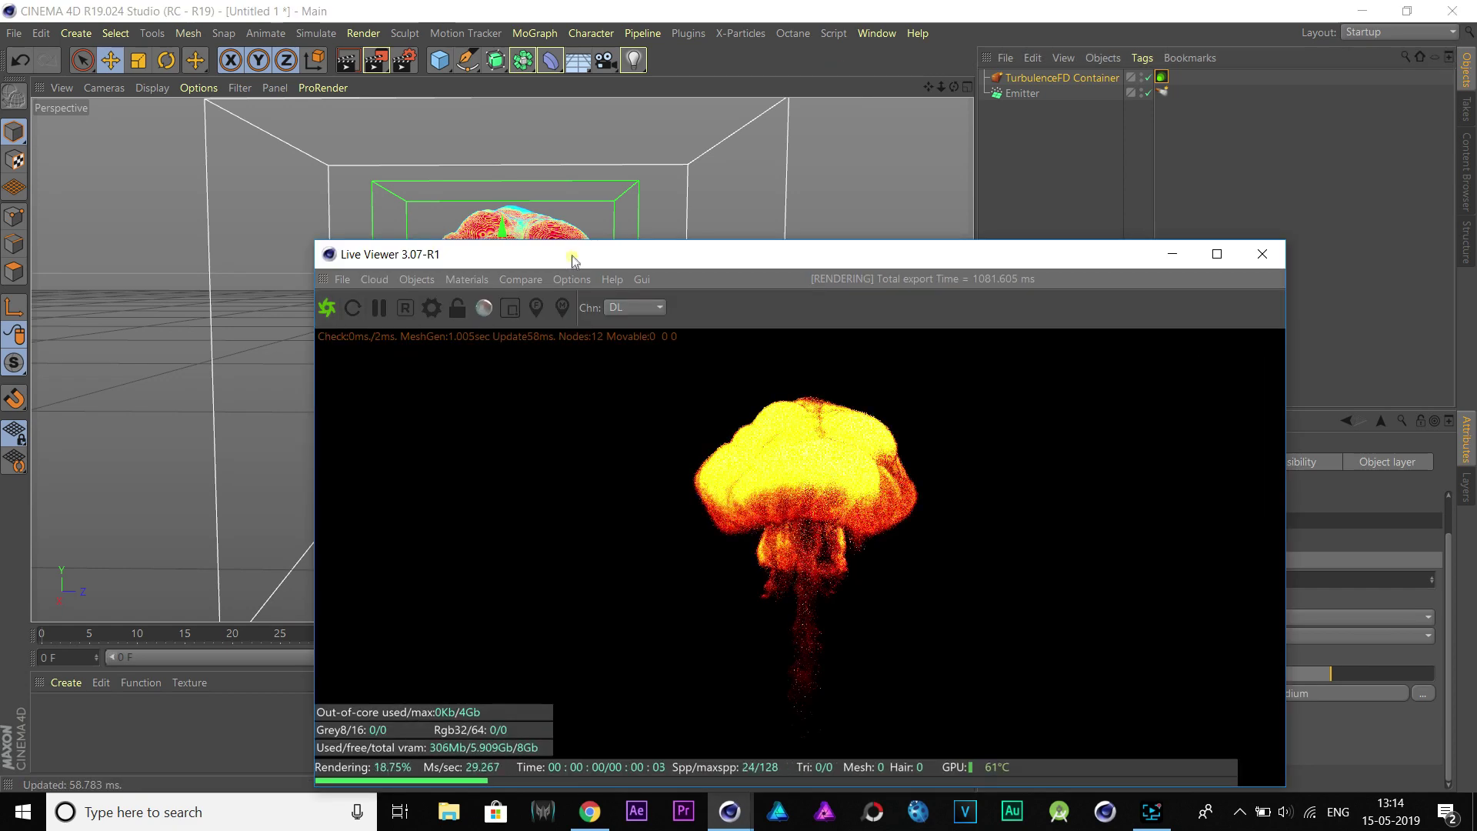
drag(569, 257, 389, 105)
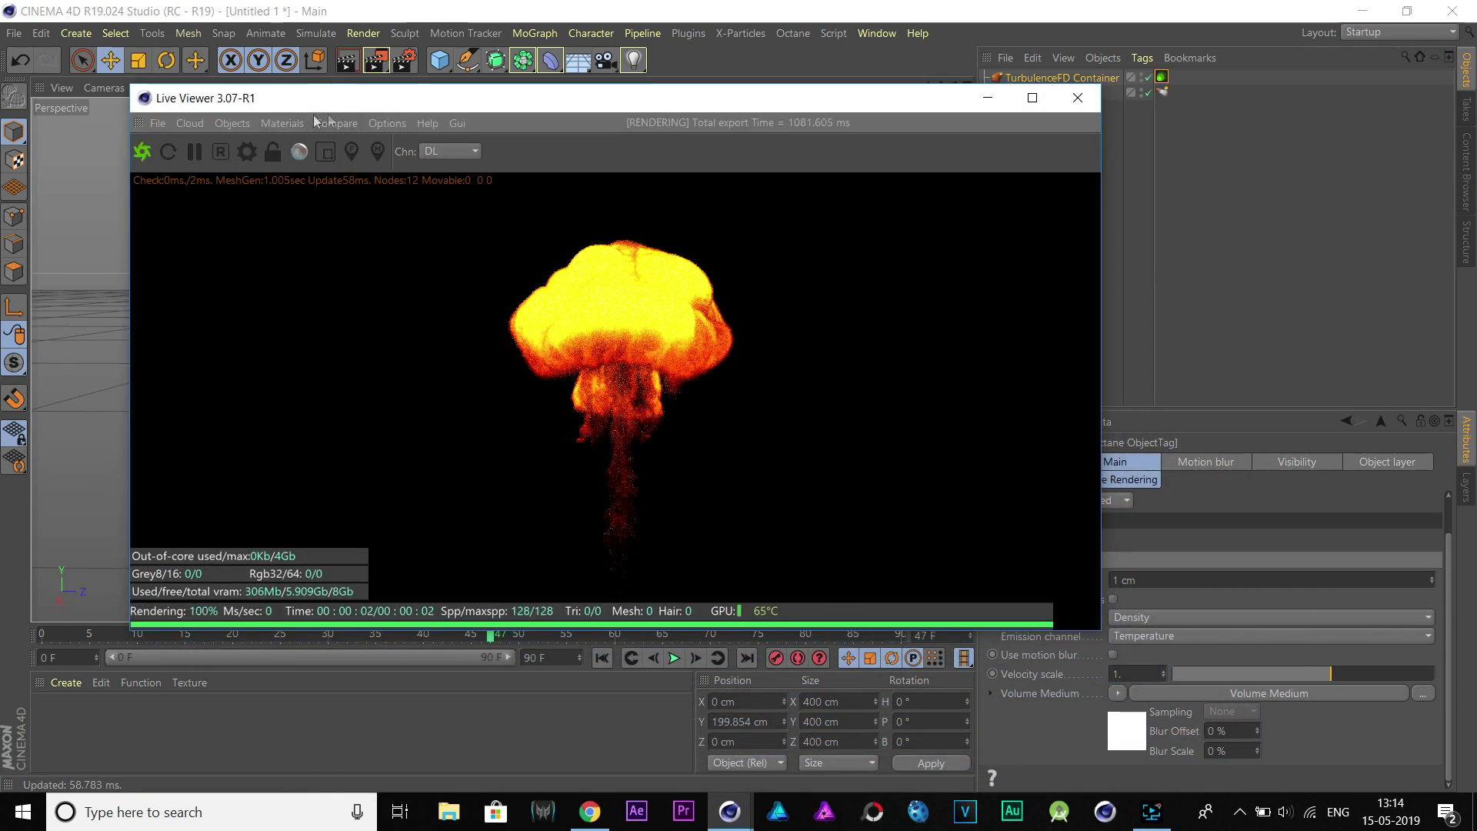
click(249, 150)
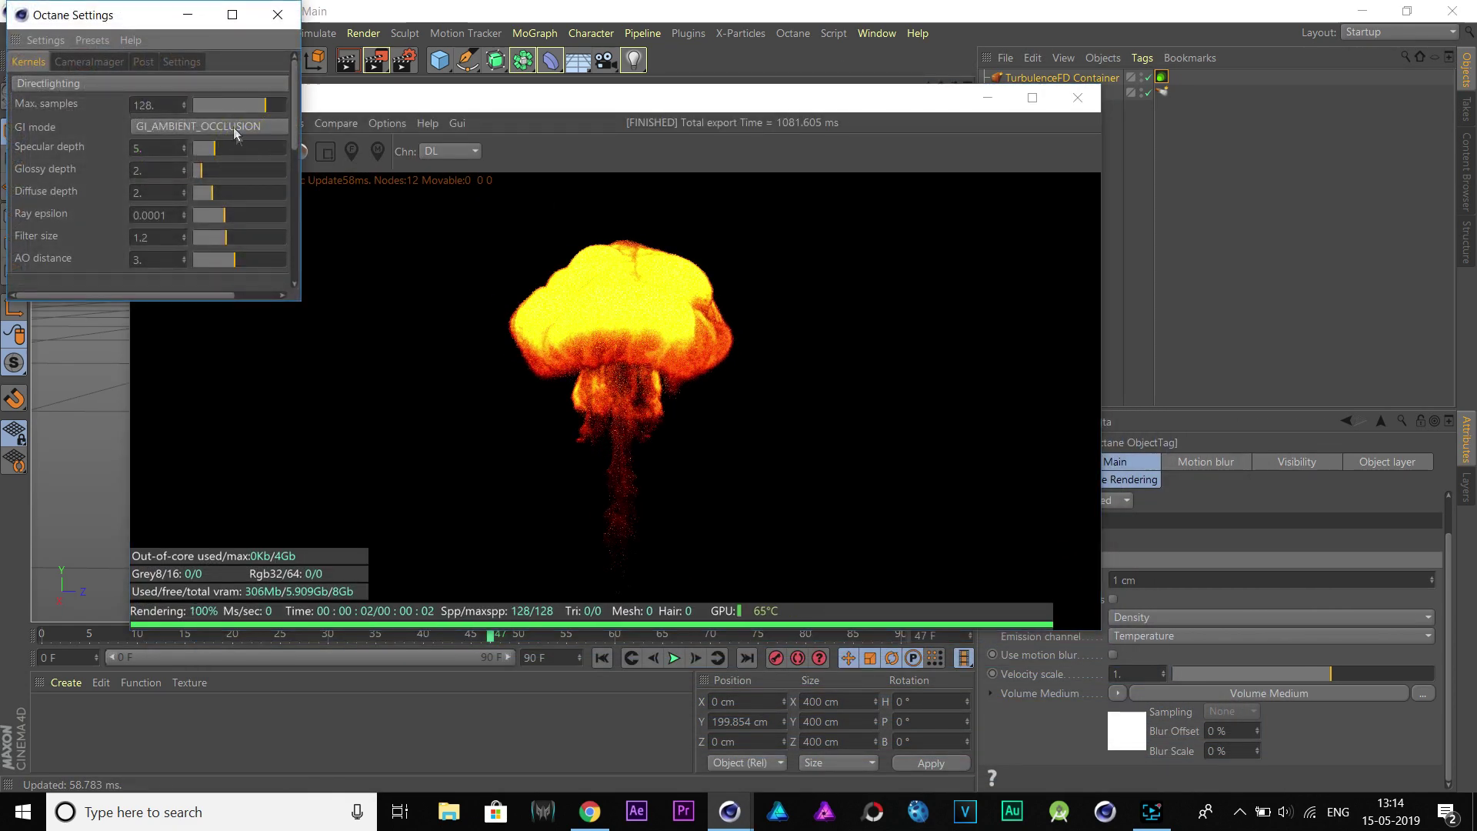
click(278, 14)
- Add an Octane HDRI environment and load HDR_111_Parking_Lot_2_Bg.jpg as its image texture
click(232, 123)
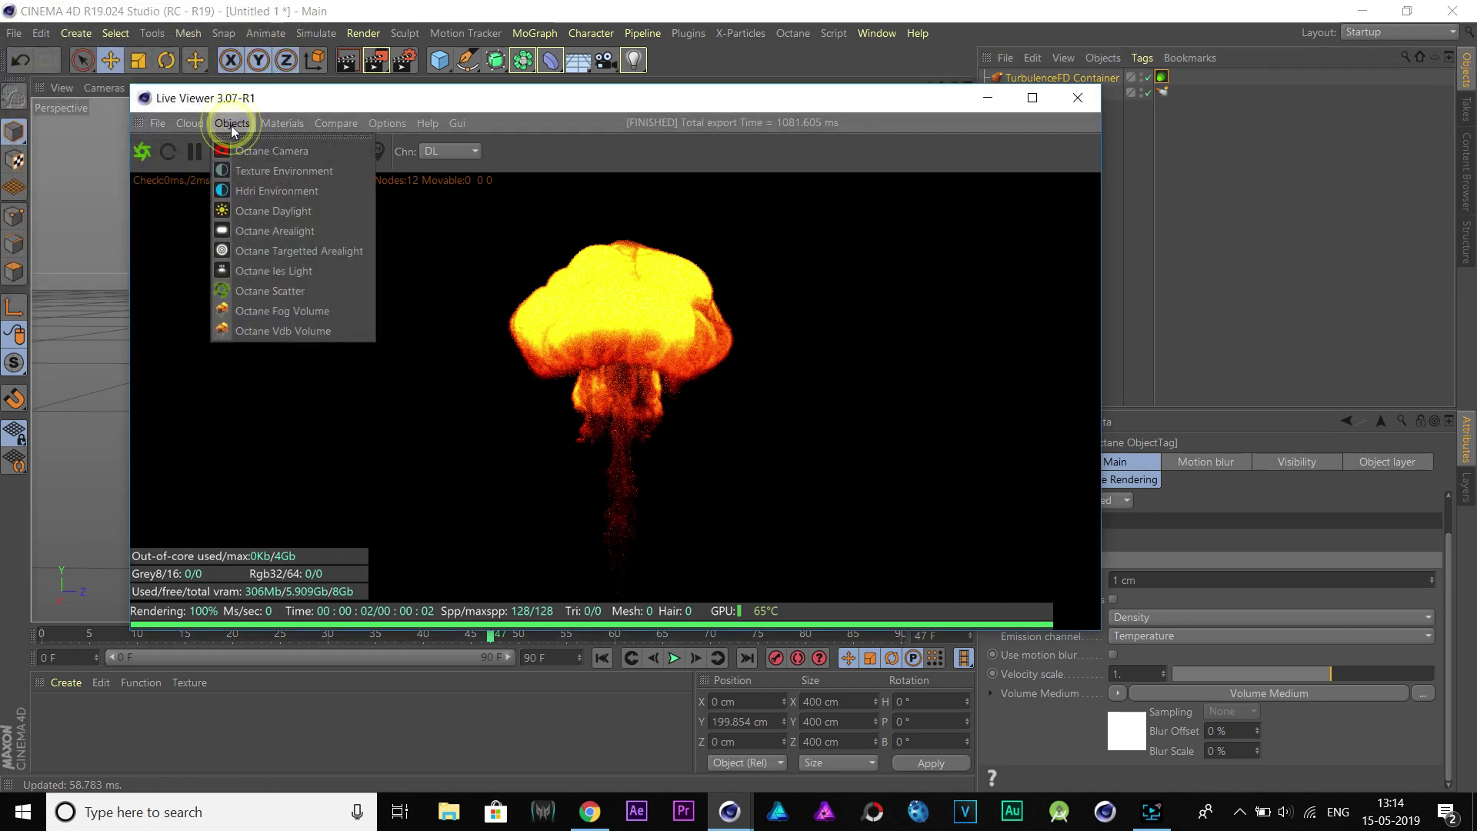
click(288, 193)
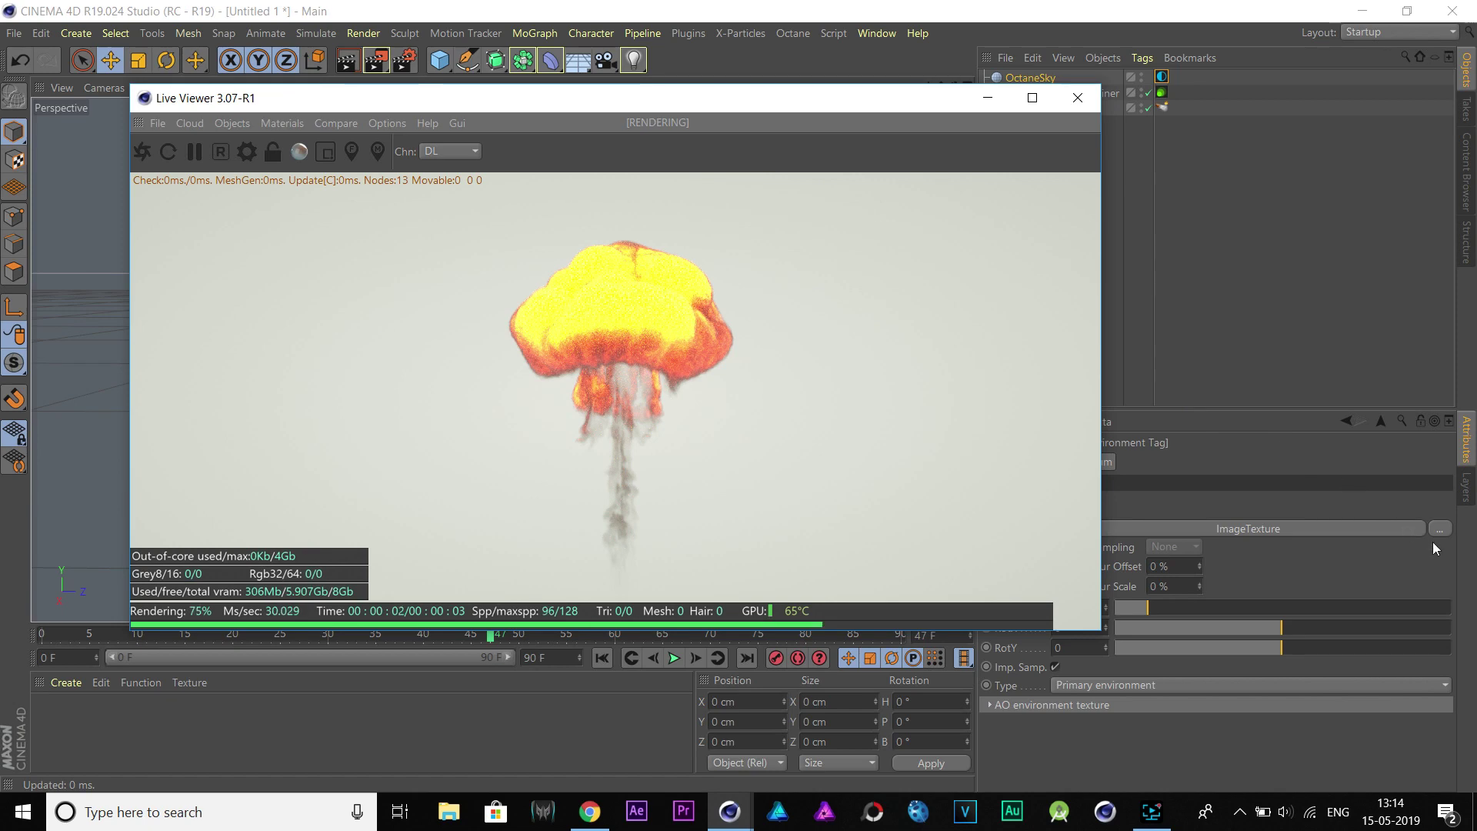
drag(883, 114, 717, 107)
click(1278, 531)
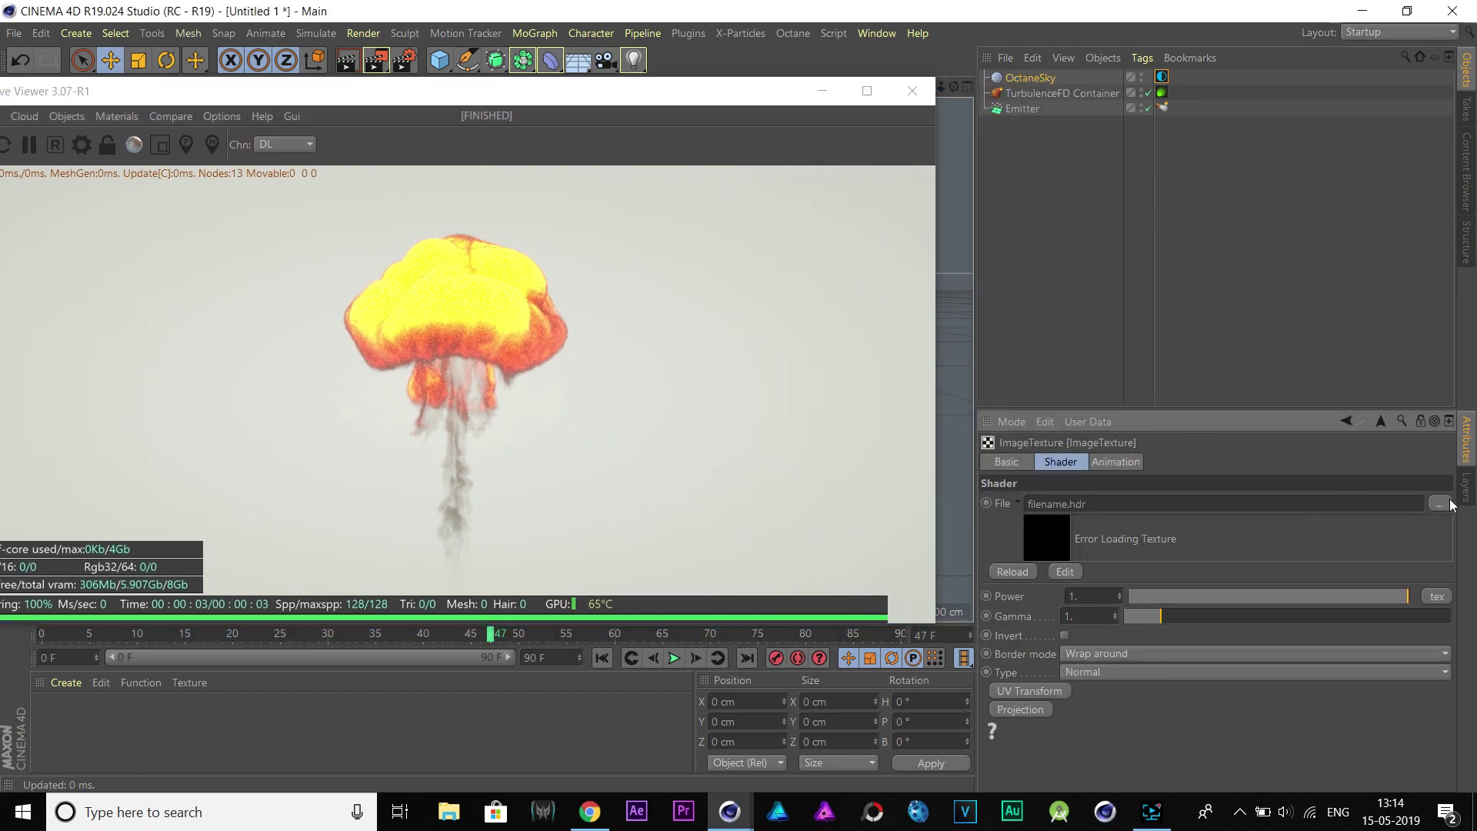
click(1439, 503)
click(680, 166)
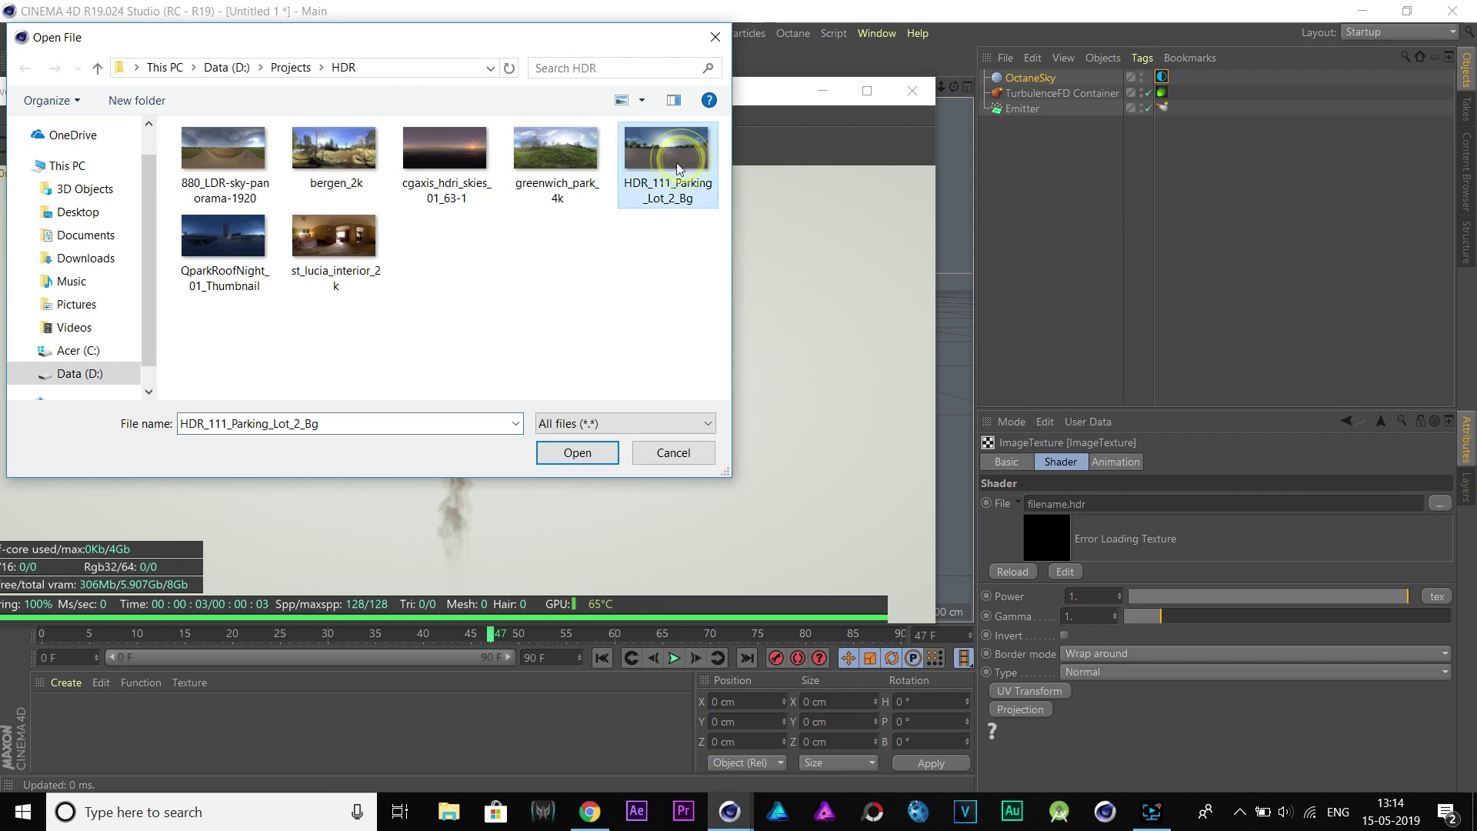
click(588, 454)
click(820, 478)
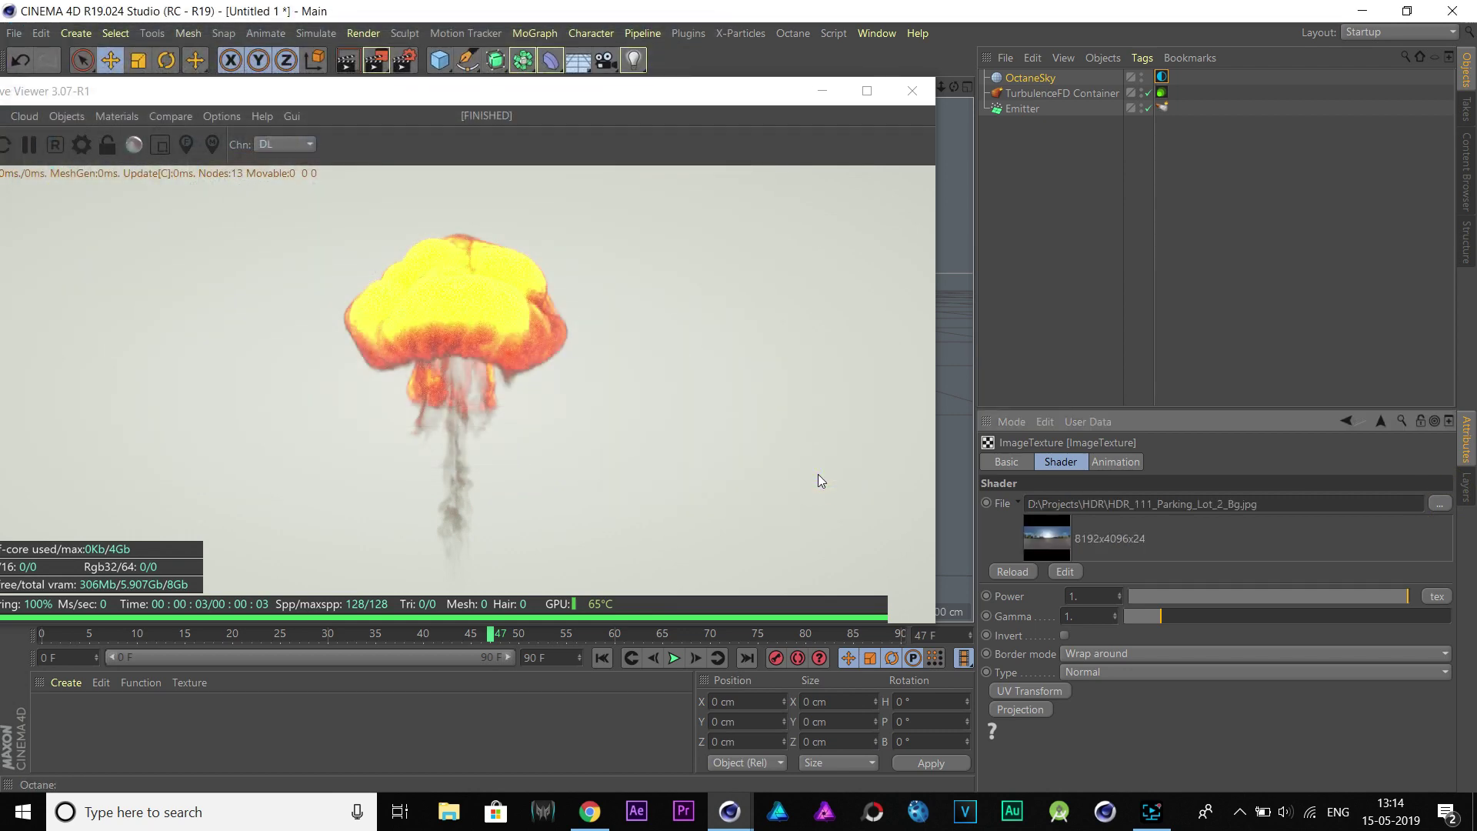
- Restart the live render with the parking lot environment and reorient the perspective view around the explosion
drag(559, 91, 714, 98)
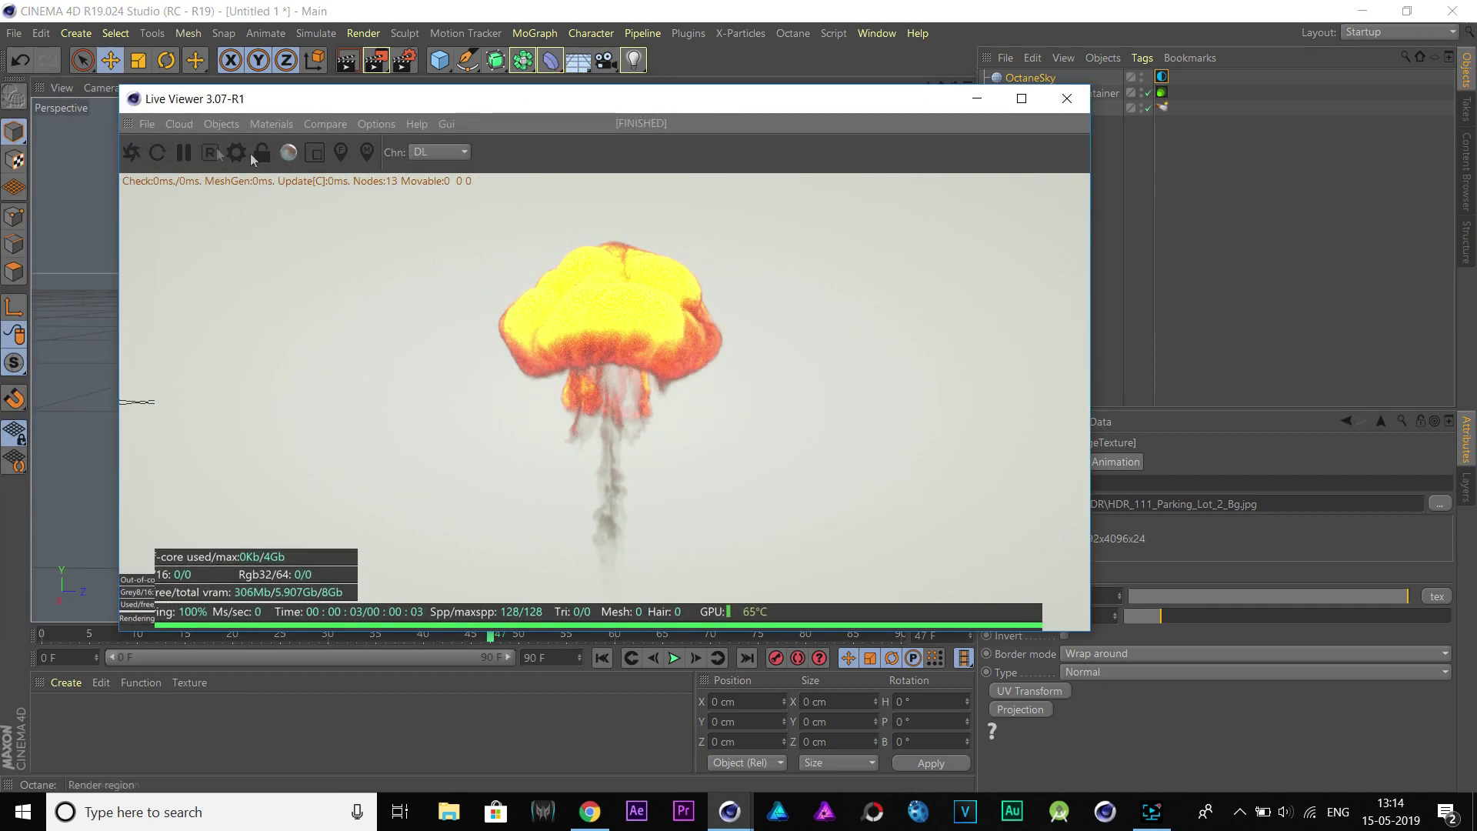
click(136, 152)
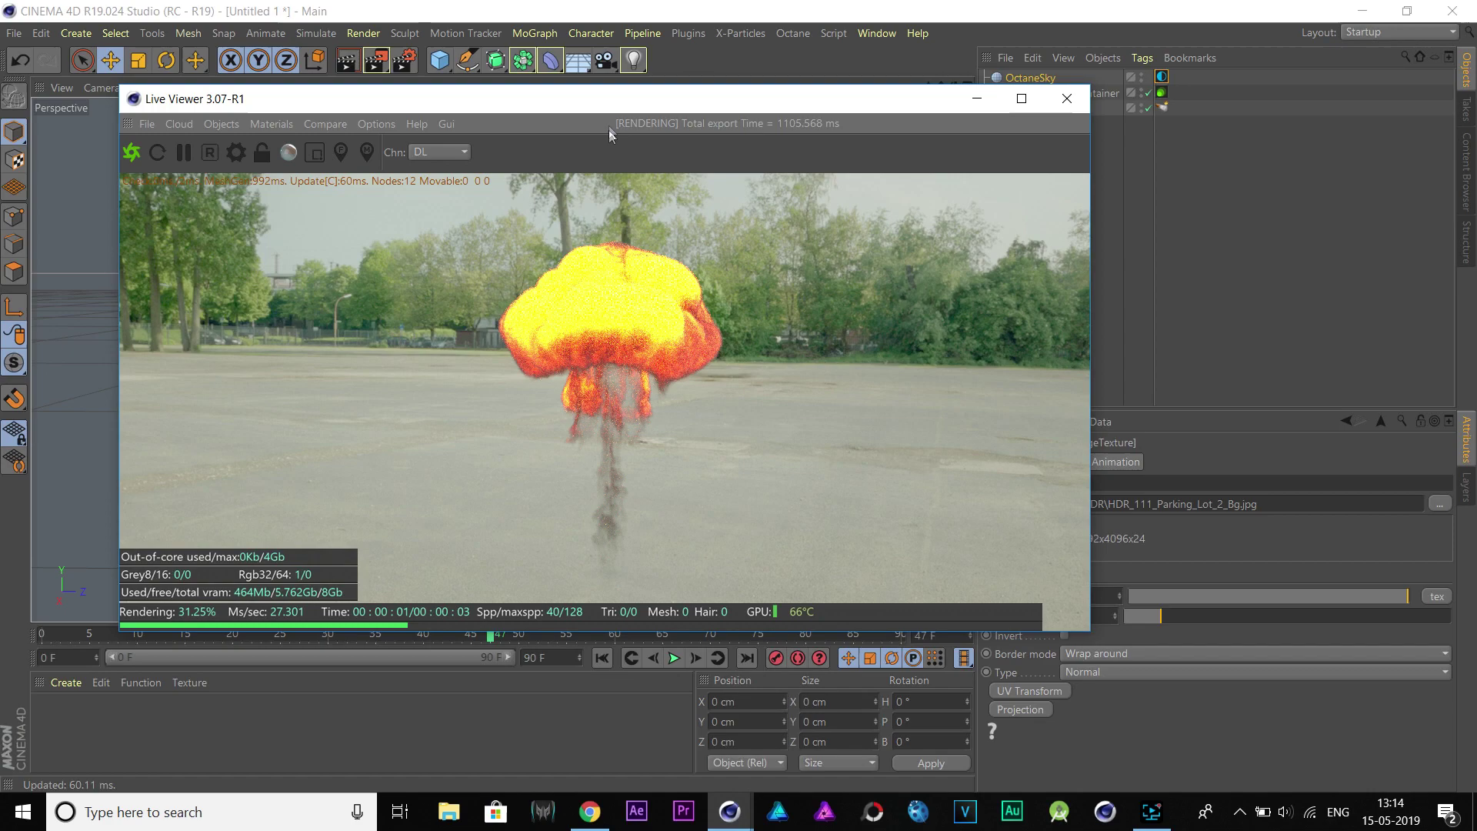
drag(607, 131, 587, 330)
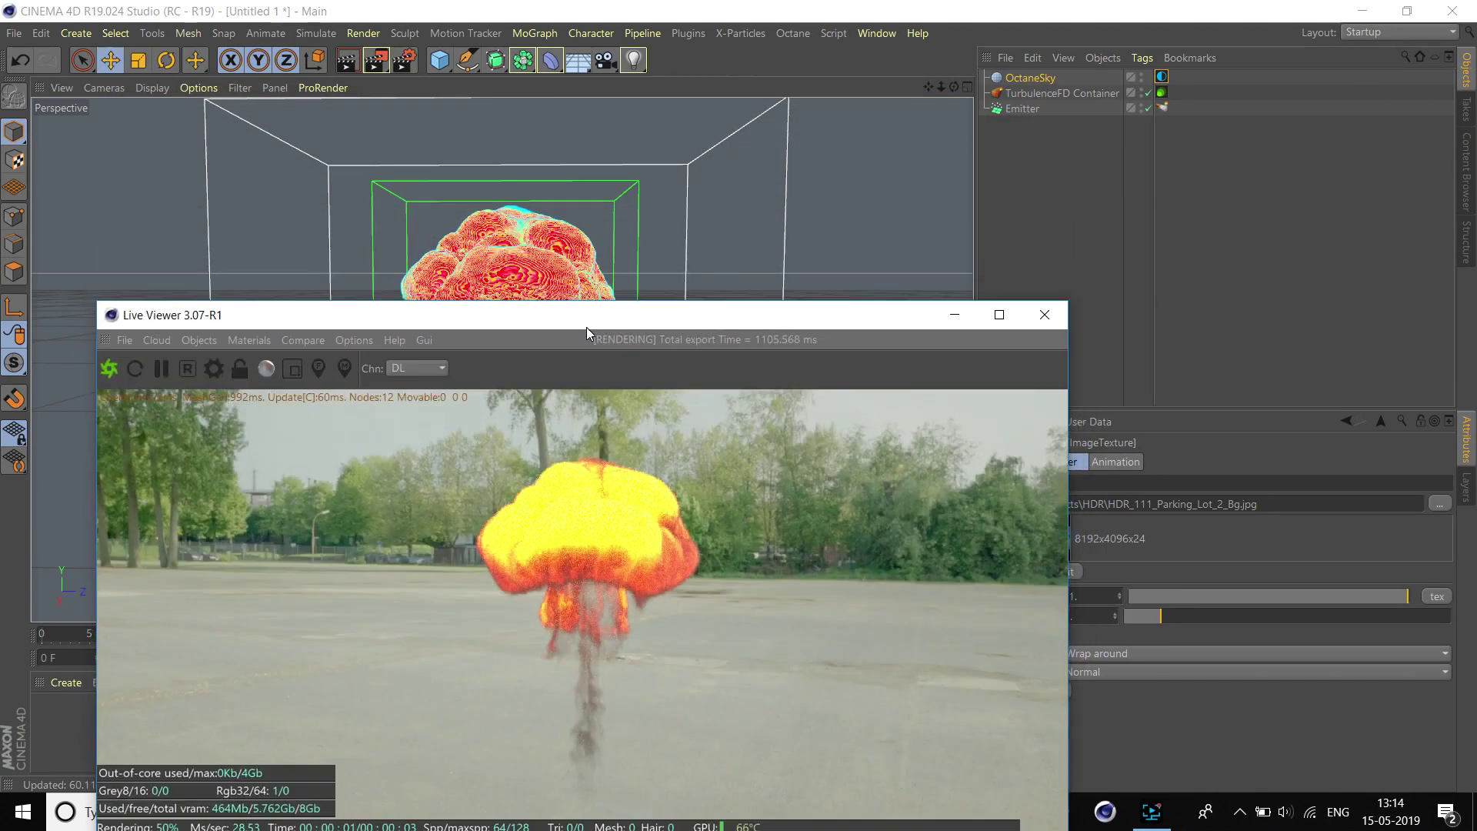
click(374, 208)
alt+drag(381, 210, 443, 182)
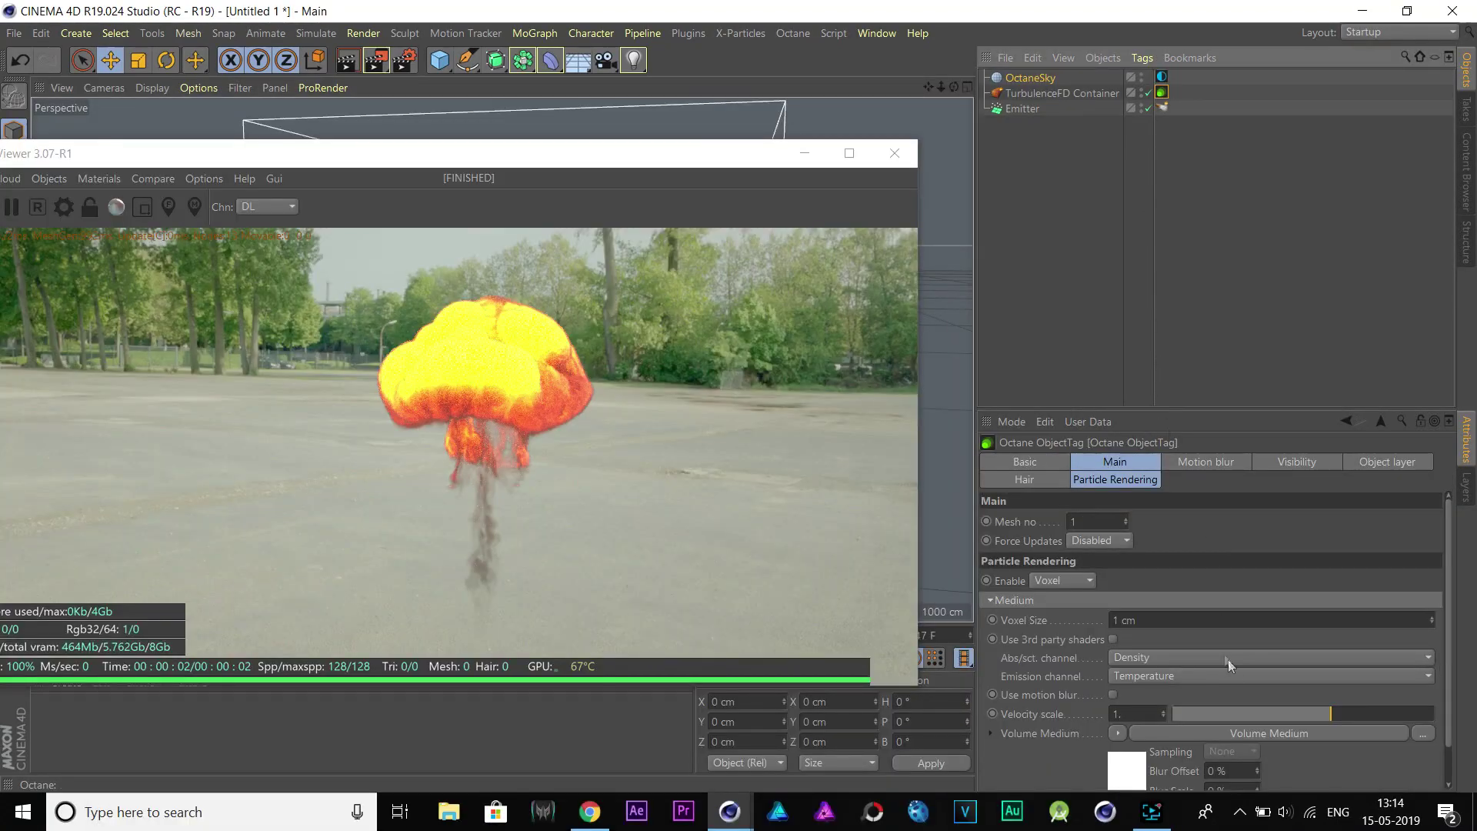
- Raise the Volume Medium's density to about 333 and reduce its volume step length to about 0.022
scroll(1455, 690, down, 1)
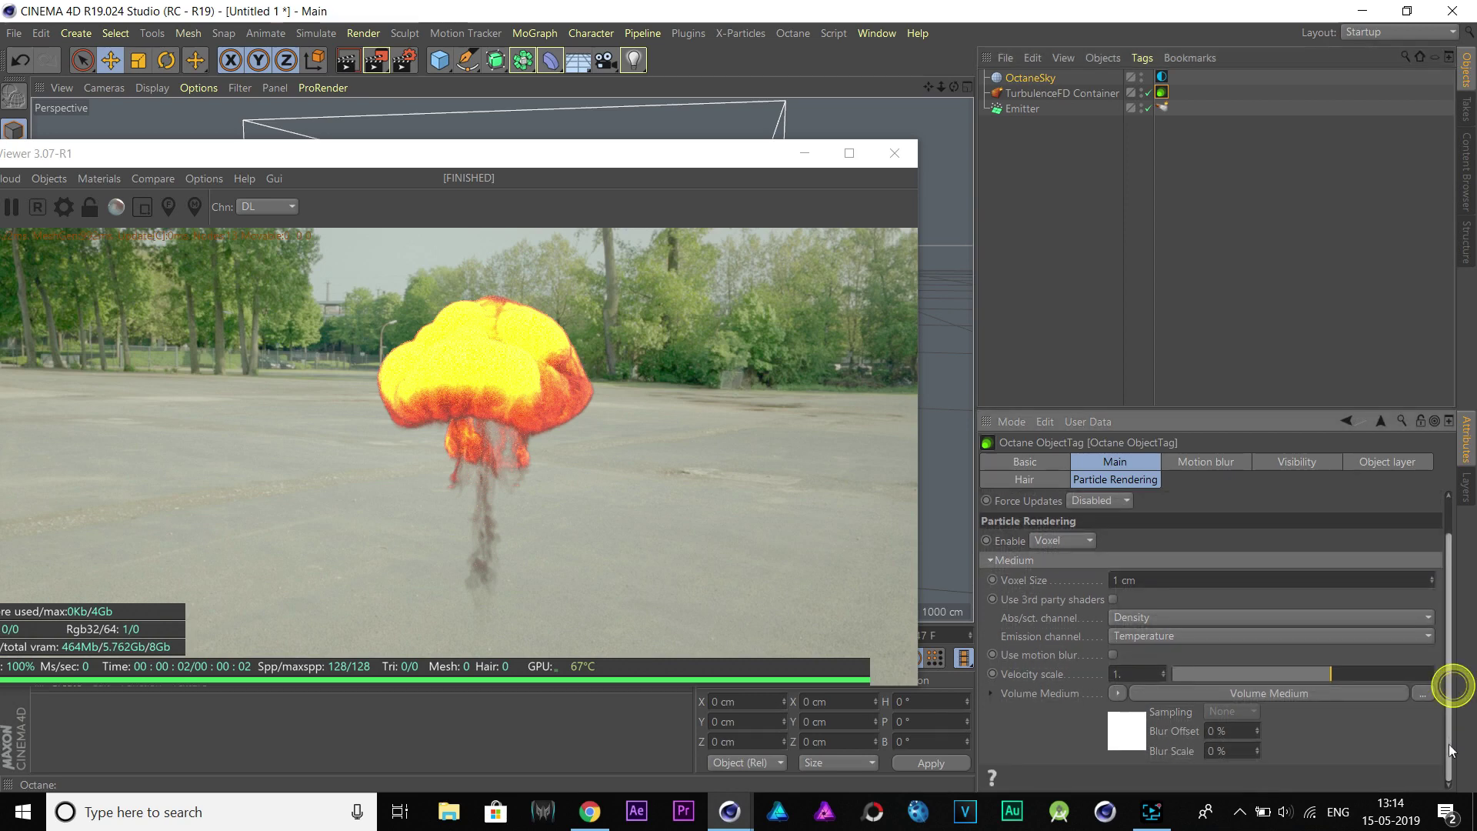
click(1230, 695)
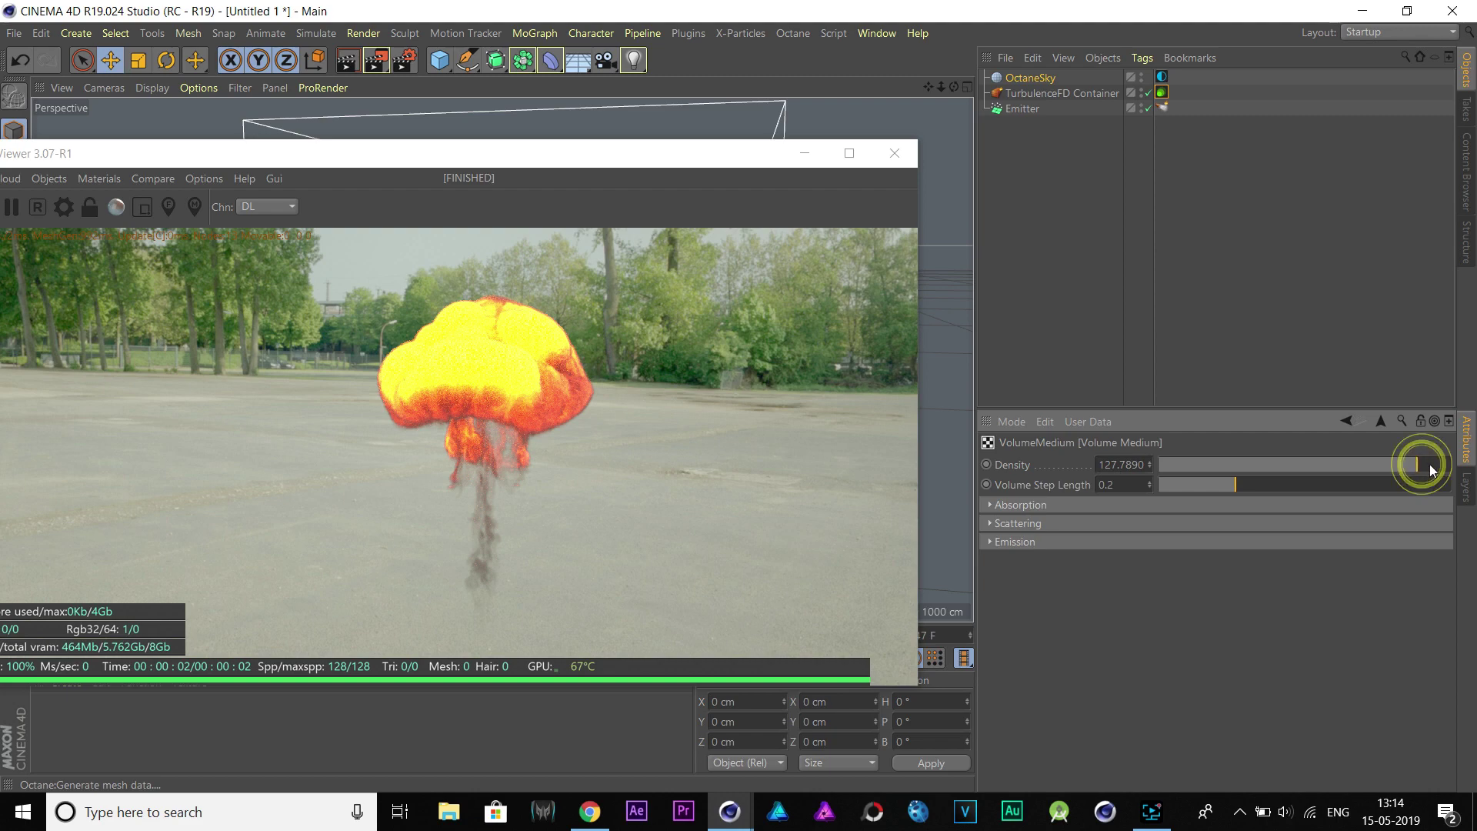
mouse_move(1429, 464)
mouse_down()
mouse_move(1417, 463)
mouse_move(1438, 467)
mouse_up()
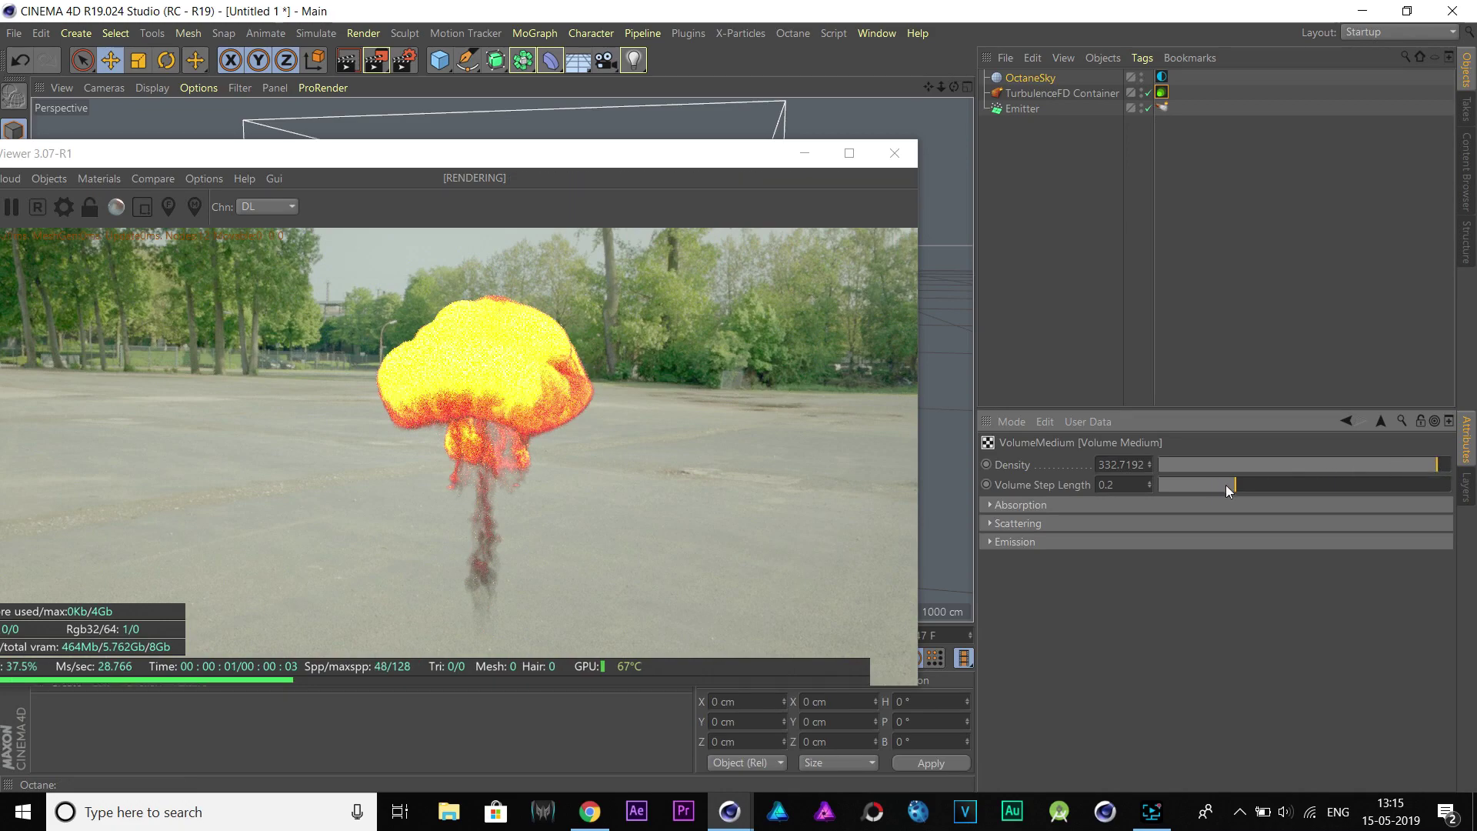
drag(1226, 486, 1179, 490)
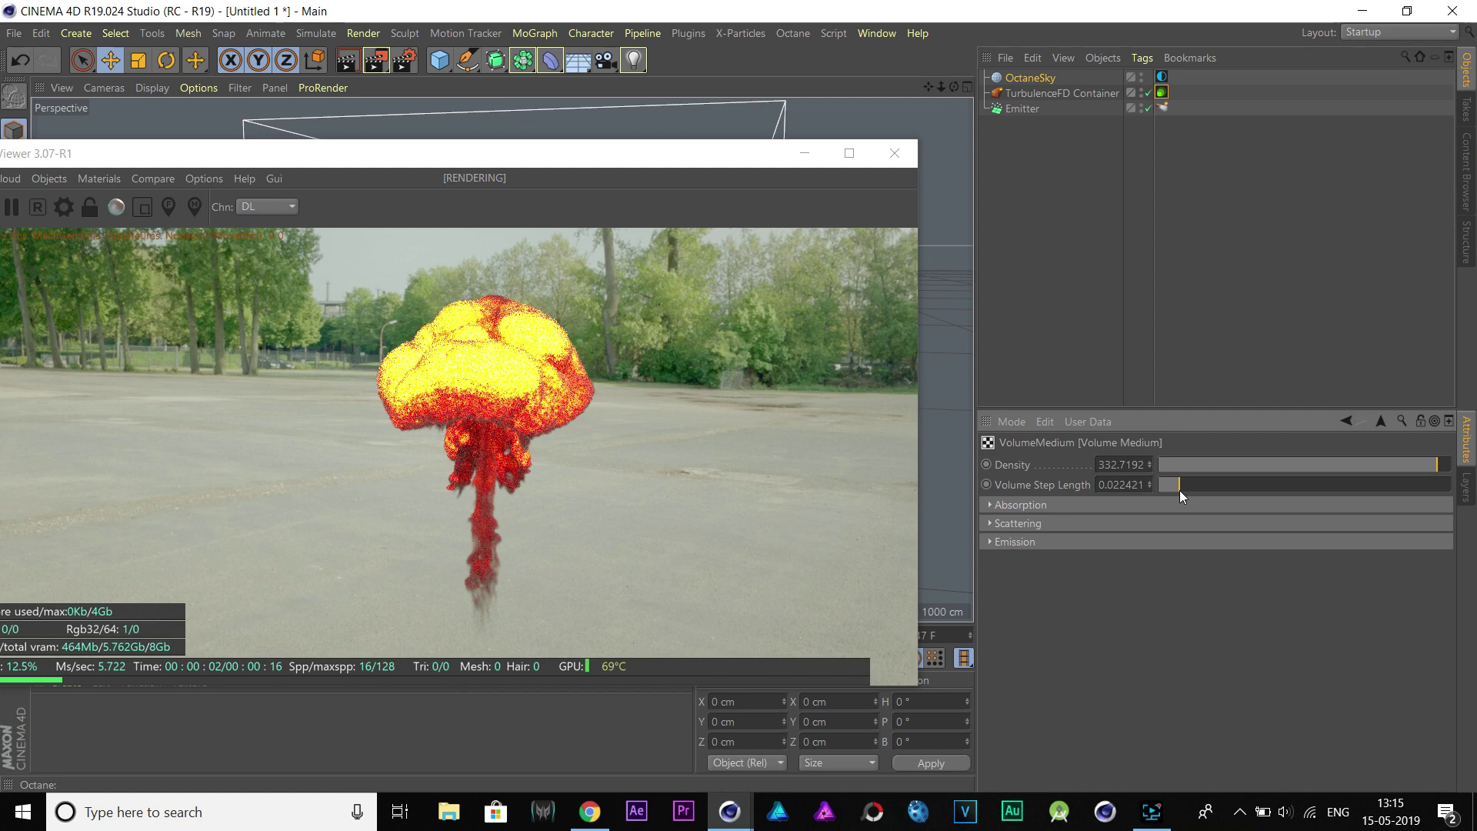
- Recolour the emission's volume gradient from black through red to yellow-orange and set its max value to about 0.894
click(990, 505)
click(991, 663)
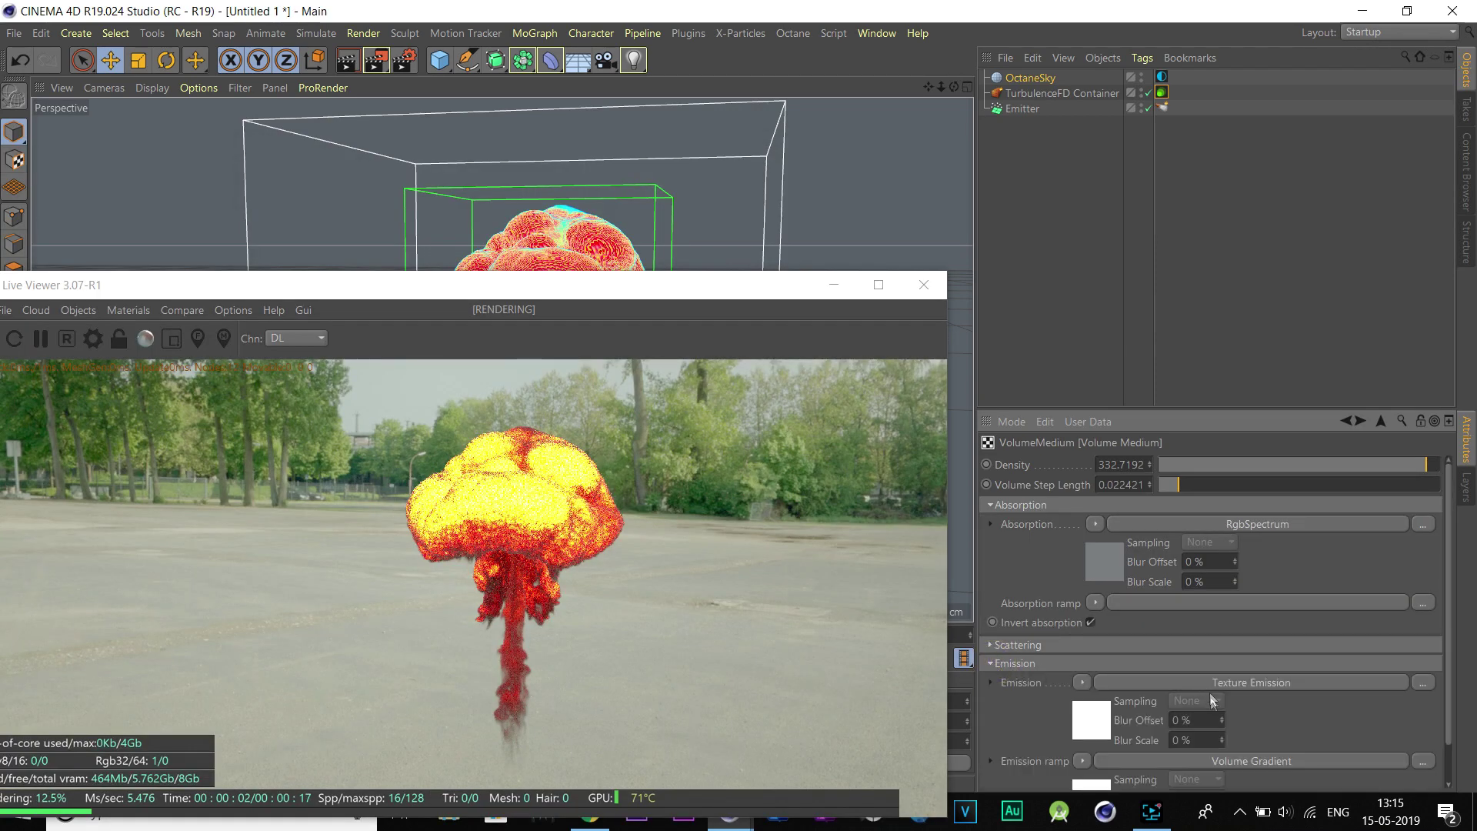
click(1246, 762)
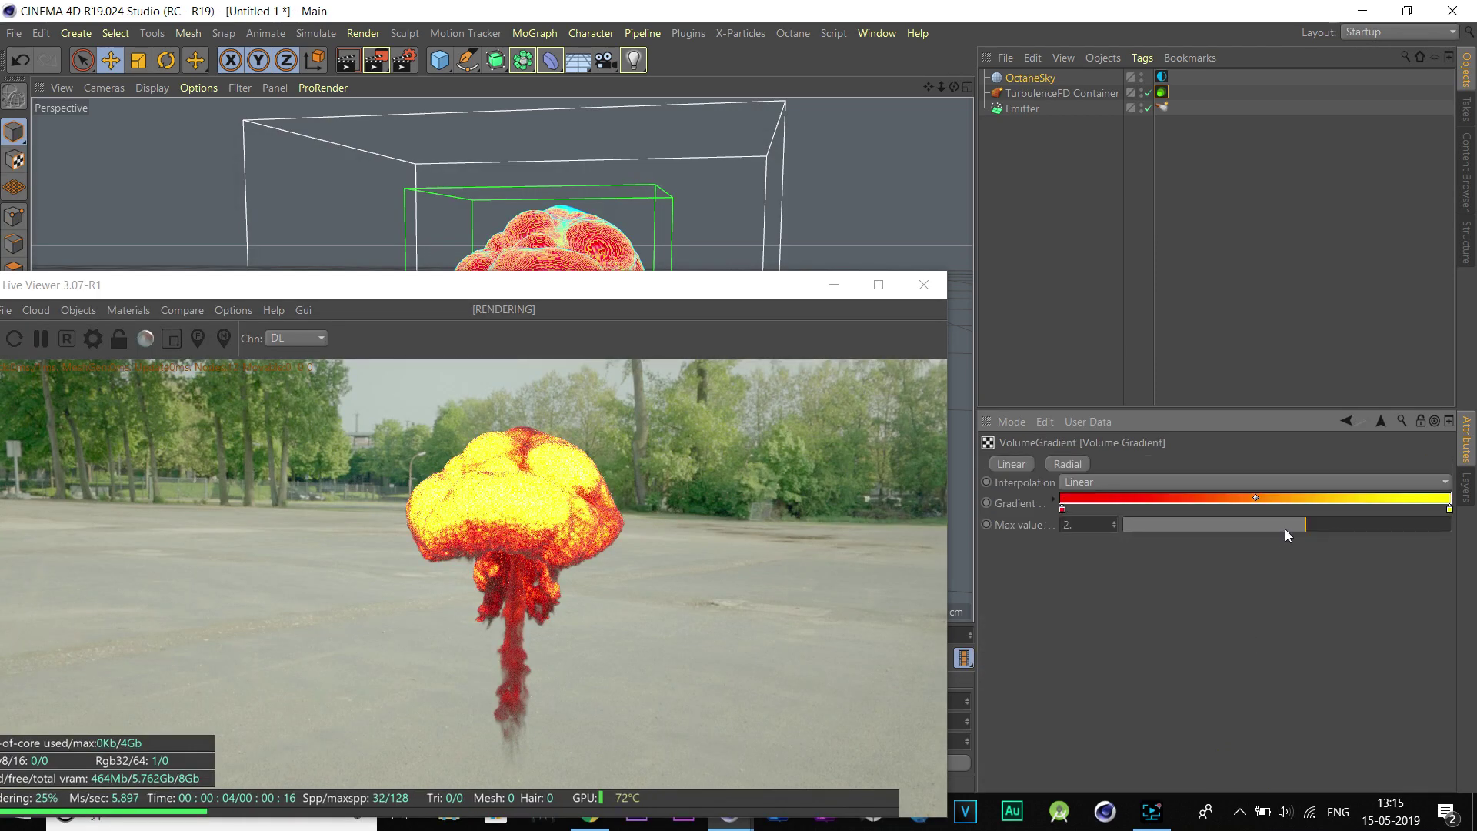
double_click(1450, 509)
drag(1335, 507, 1317, 502)
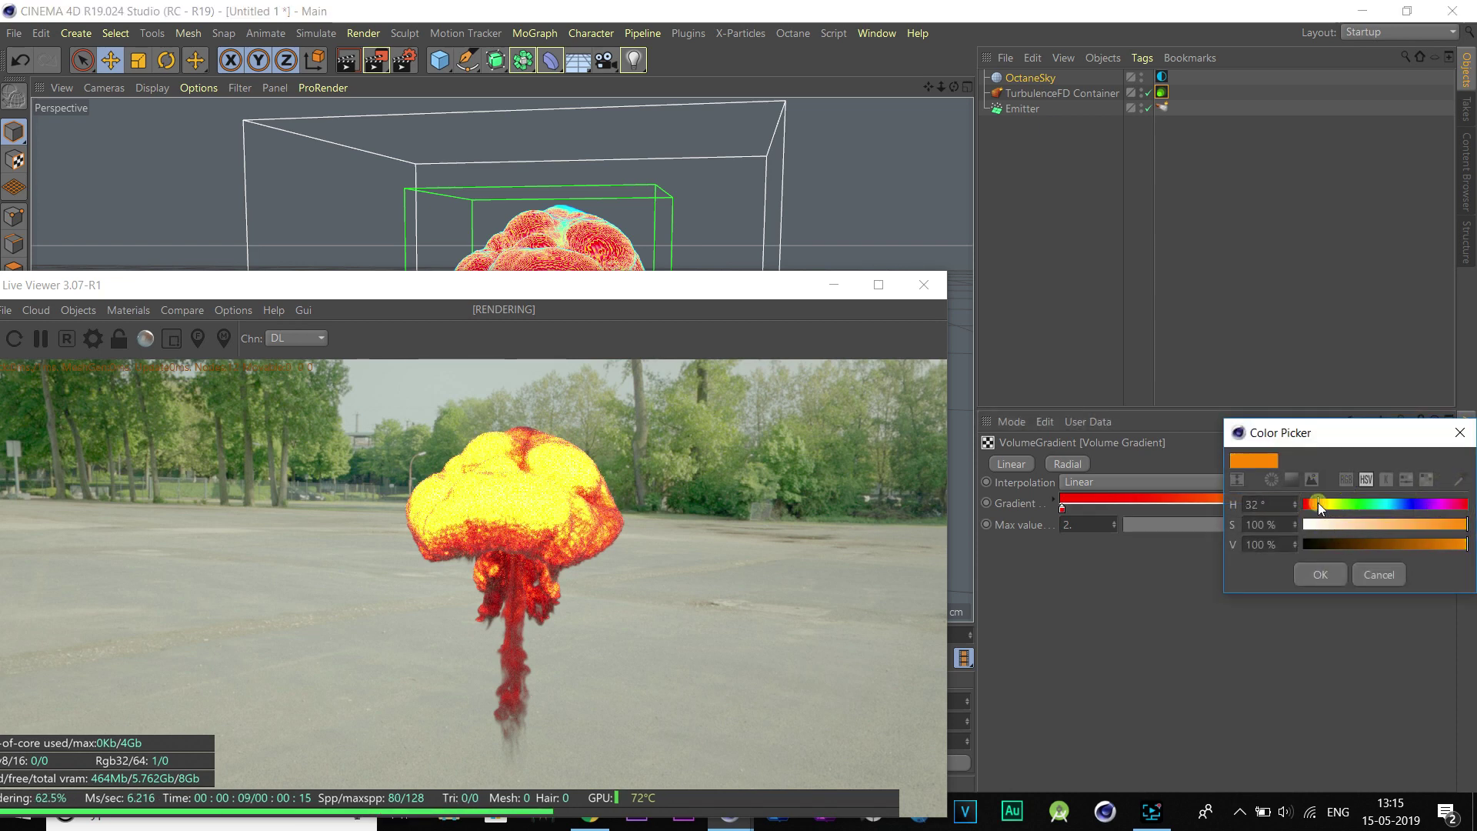
click(1312, 578)
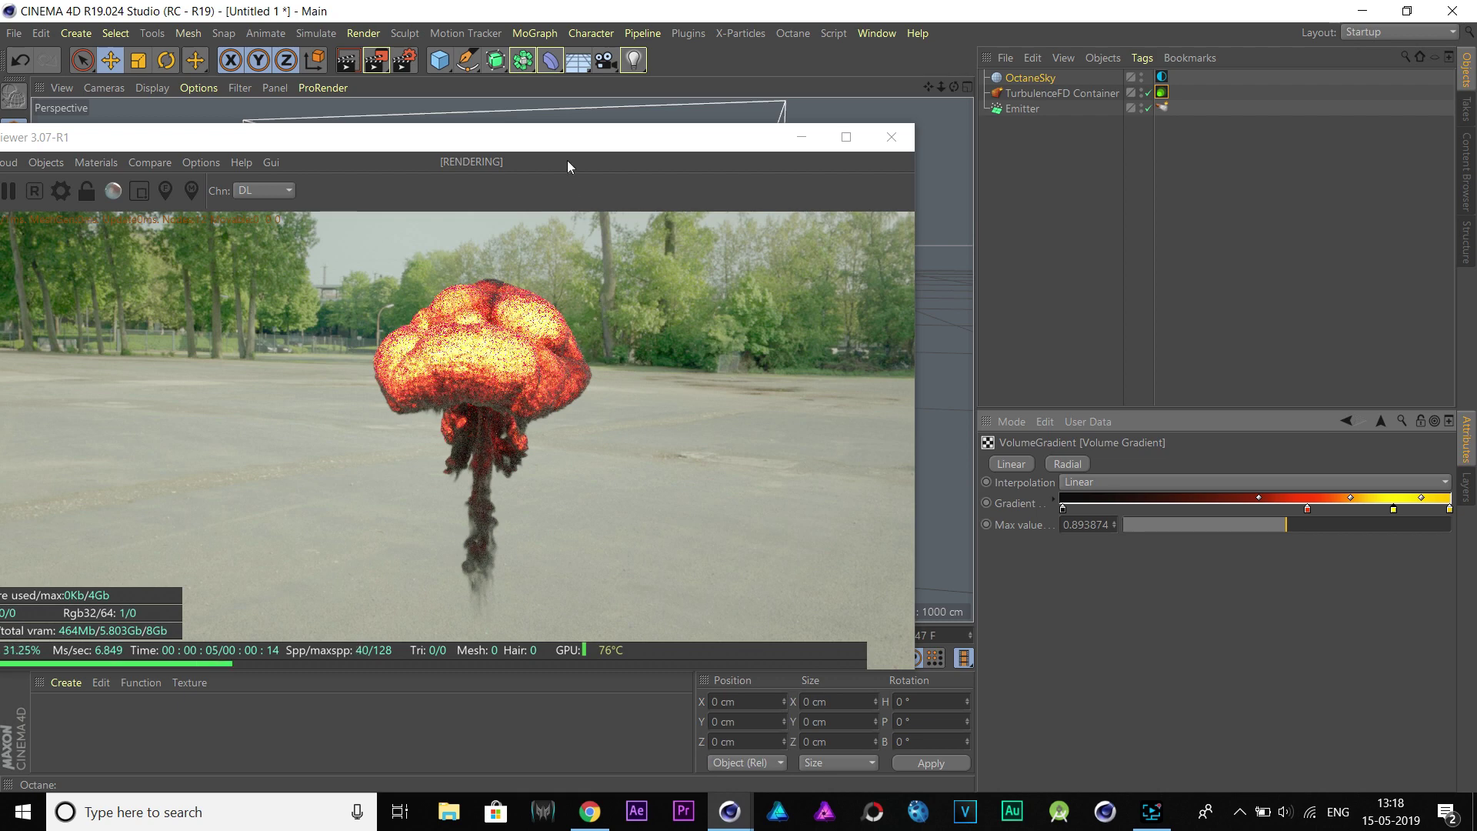
drag(567, 146, 615, 140)
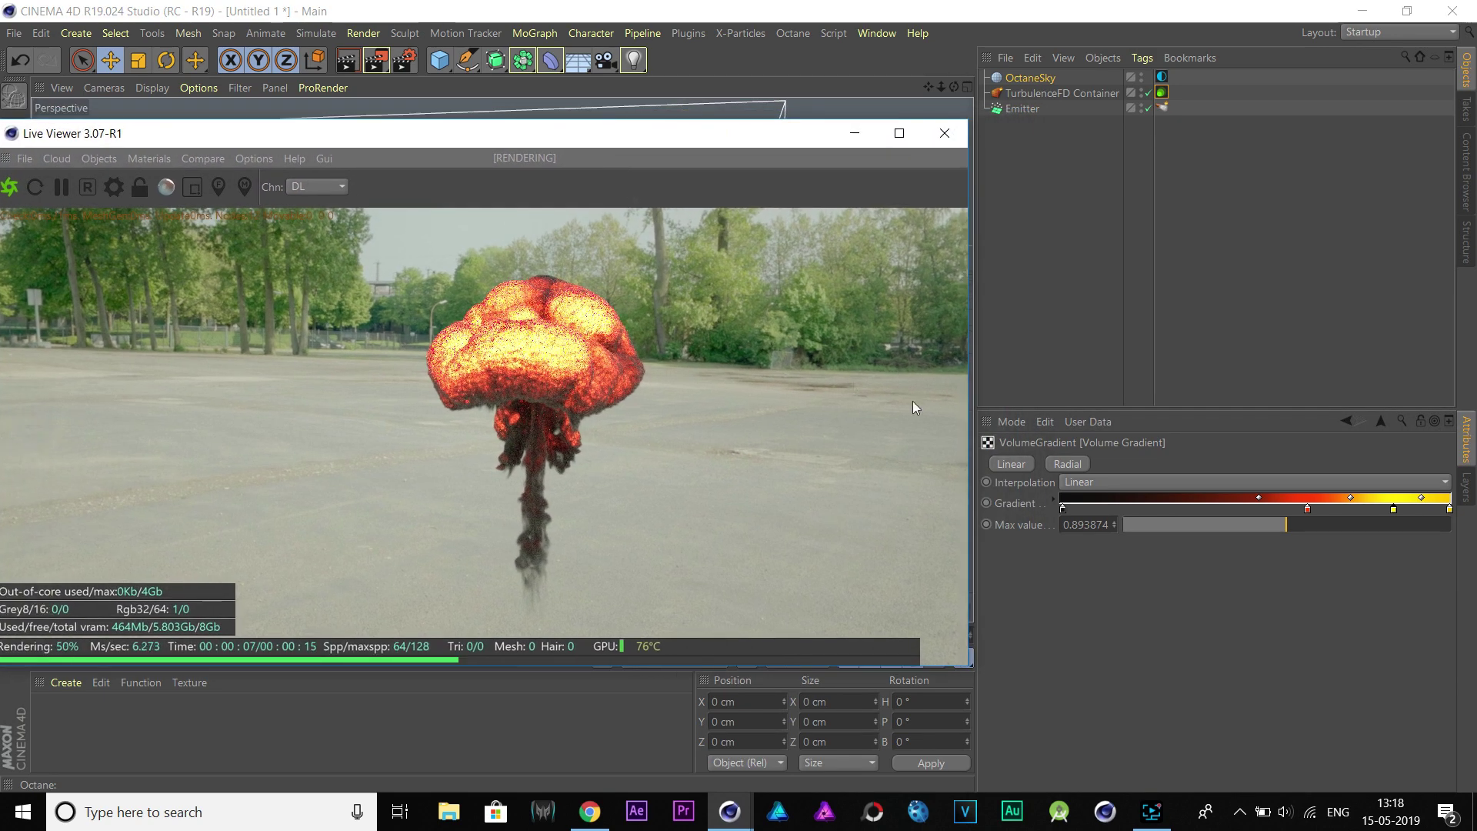
- Lower the power of the Volume Medium's texture emission to about 0.303
click(1346, 420)
click(1444, 679)
click(1256, 637)
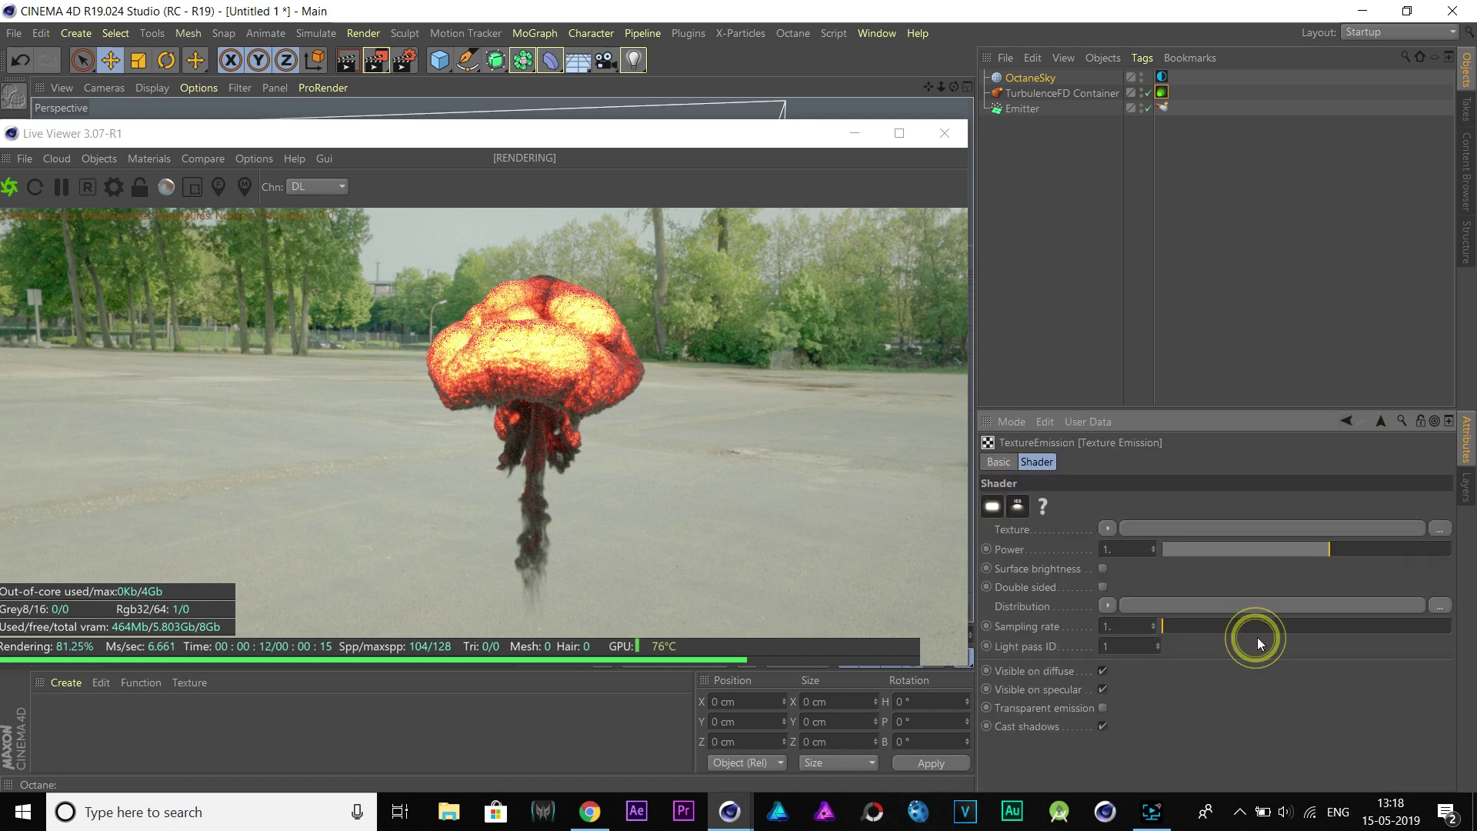
drag(1306, 549, 1263, 552)
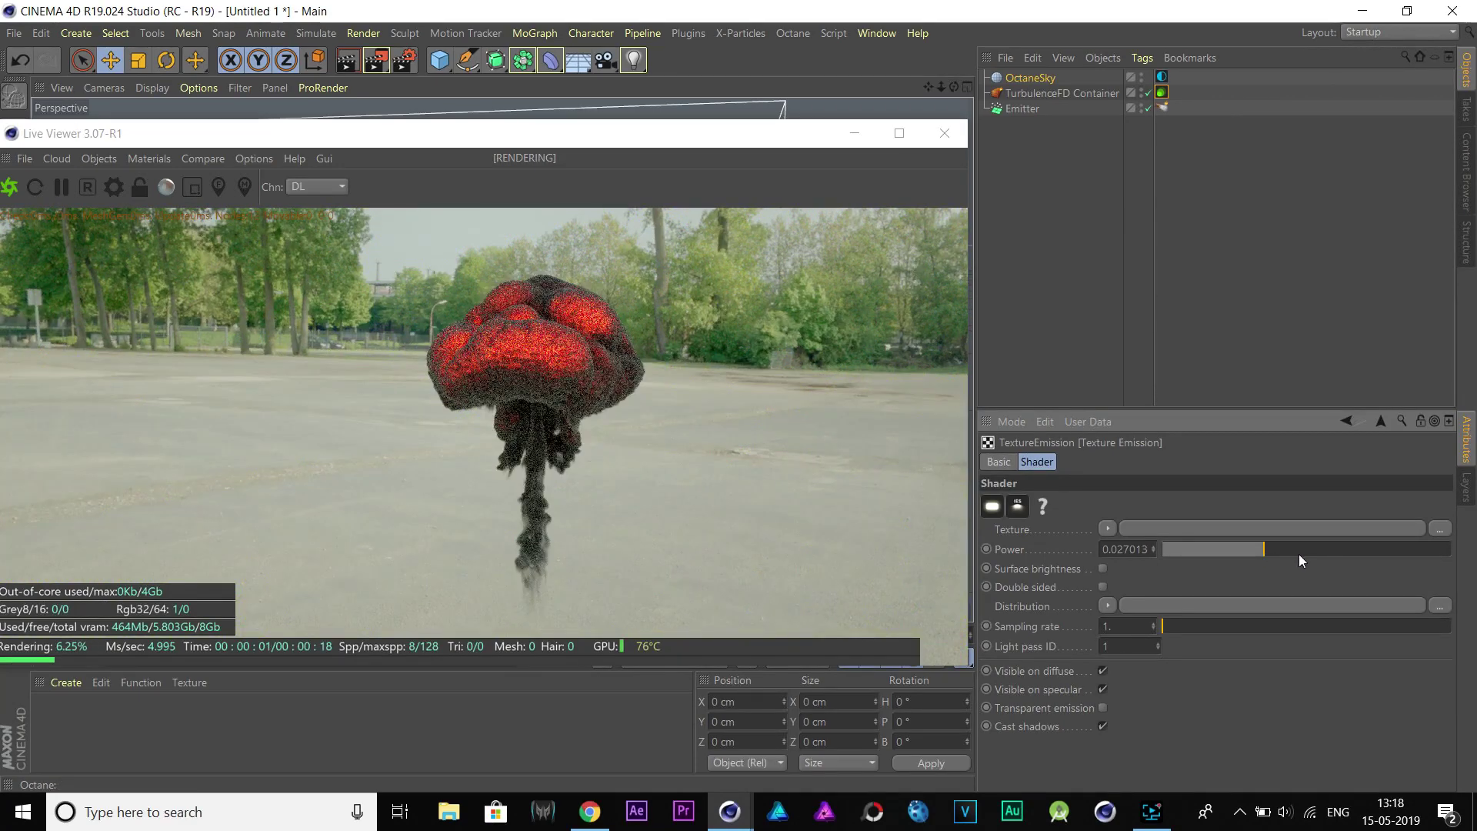
drag(1298, 554, 1307, 553)
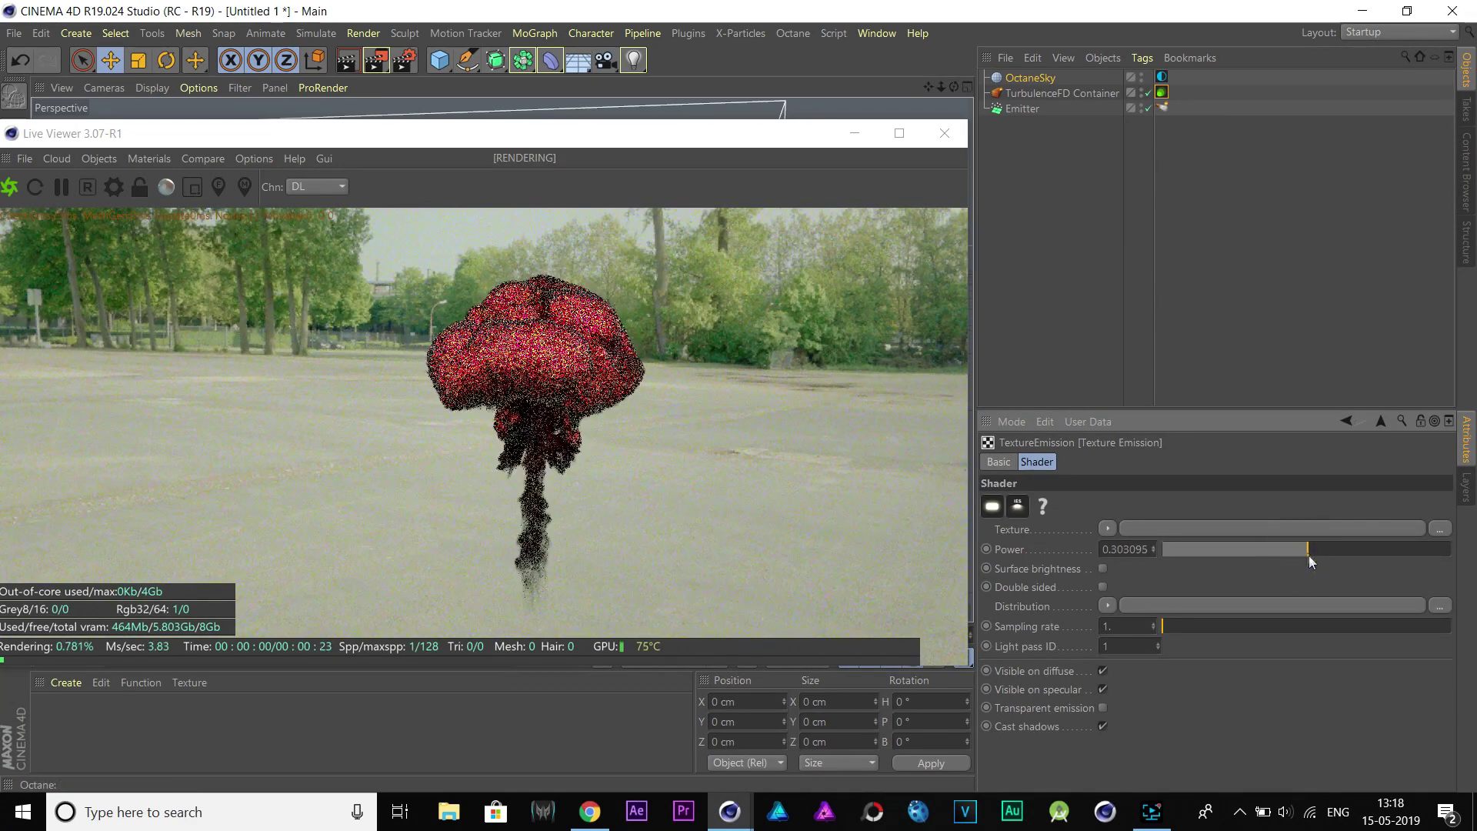
- Raise the texture emission's sampling rate to about 485 and power to about 0.526, trying surface brightness and transparent emission on and off
click(1104, 569)
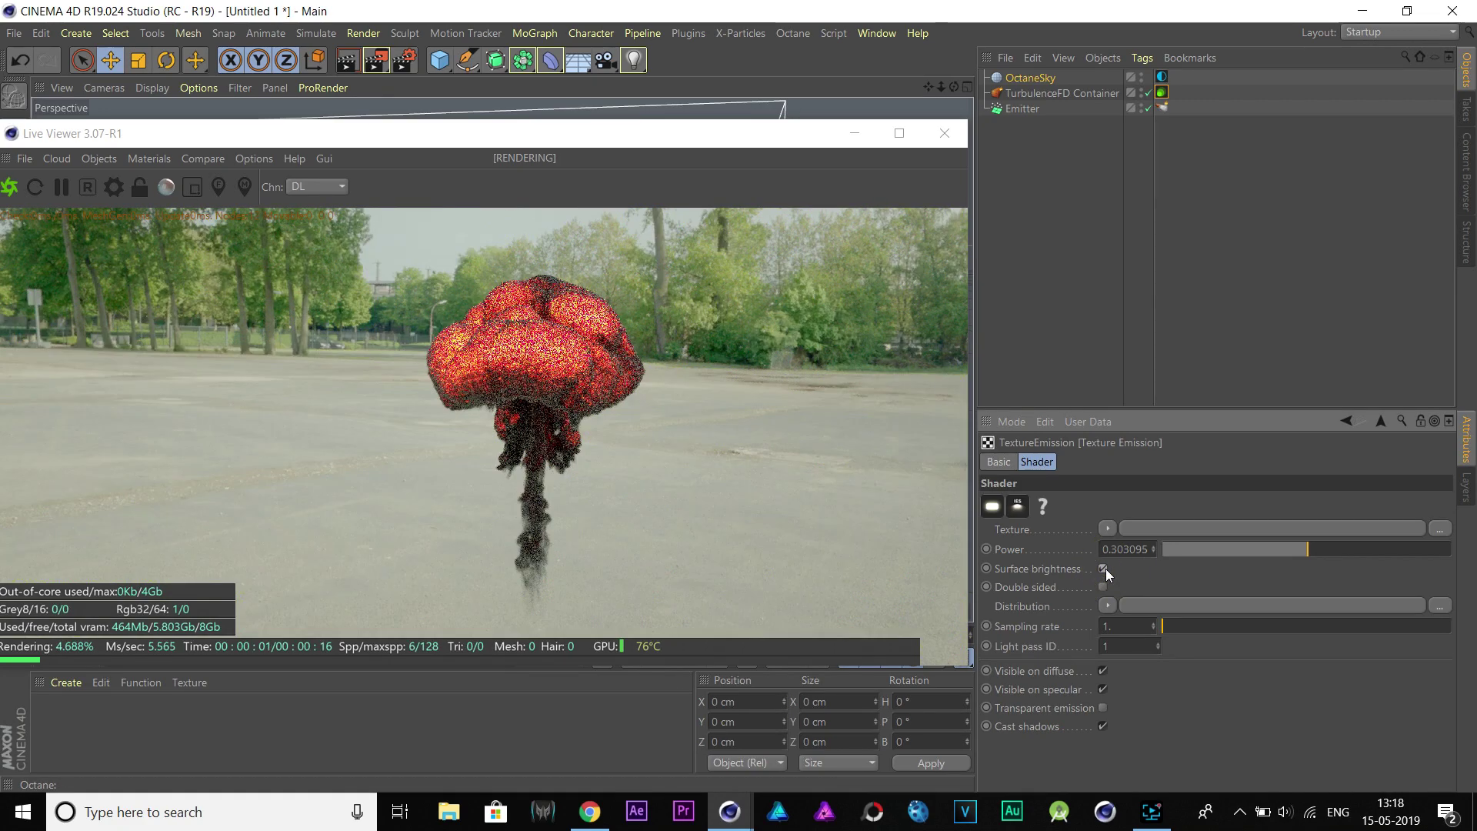
click(1104, 568)
drag(1163, 625, 1300, 625)
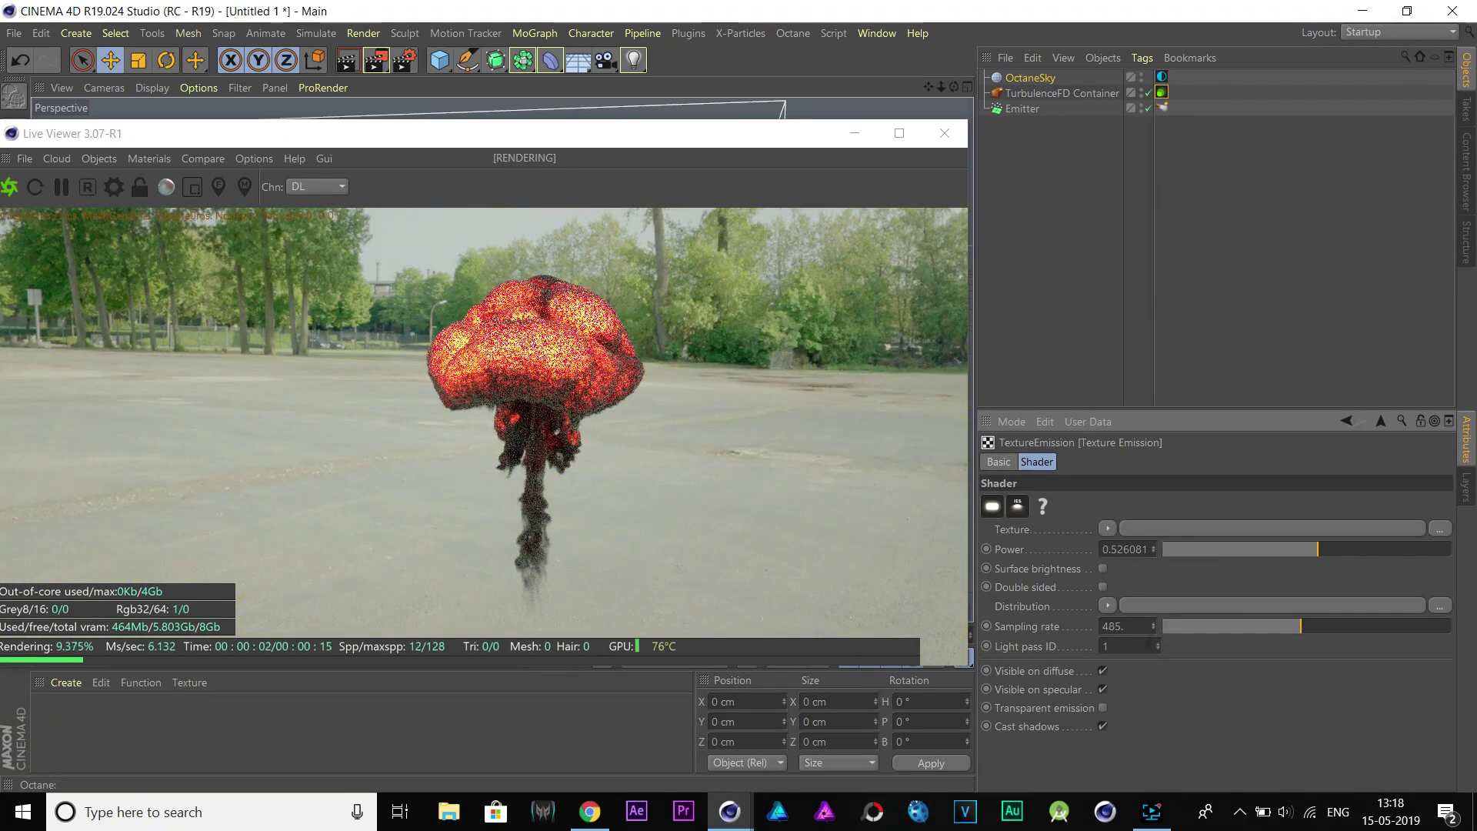
click(1102, 707)
click(1102, 706)
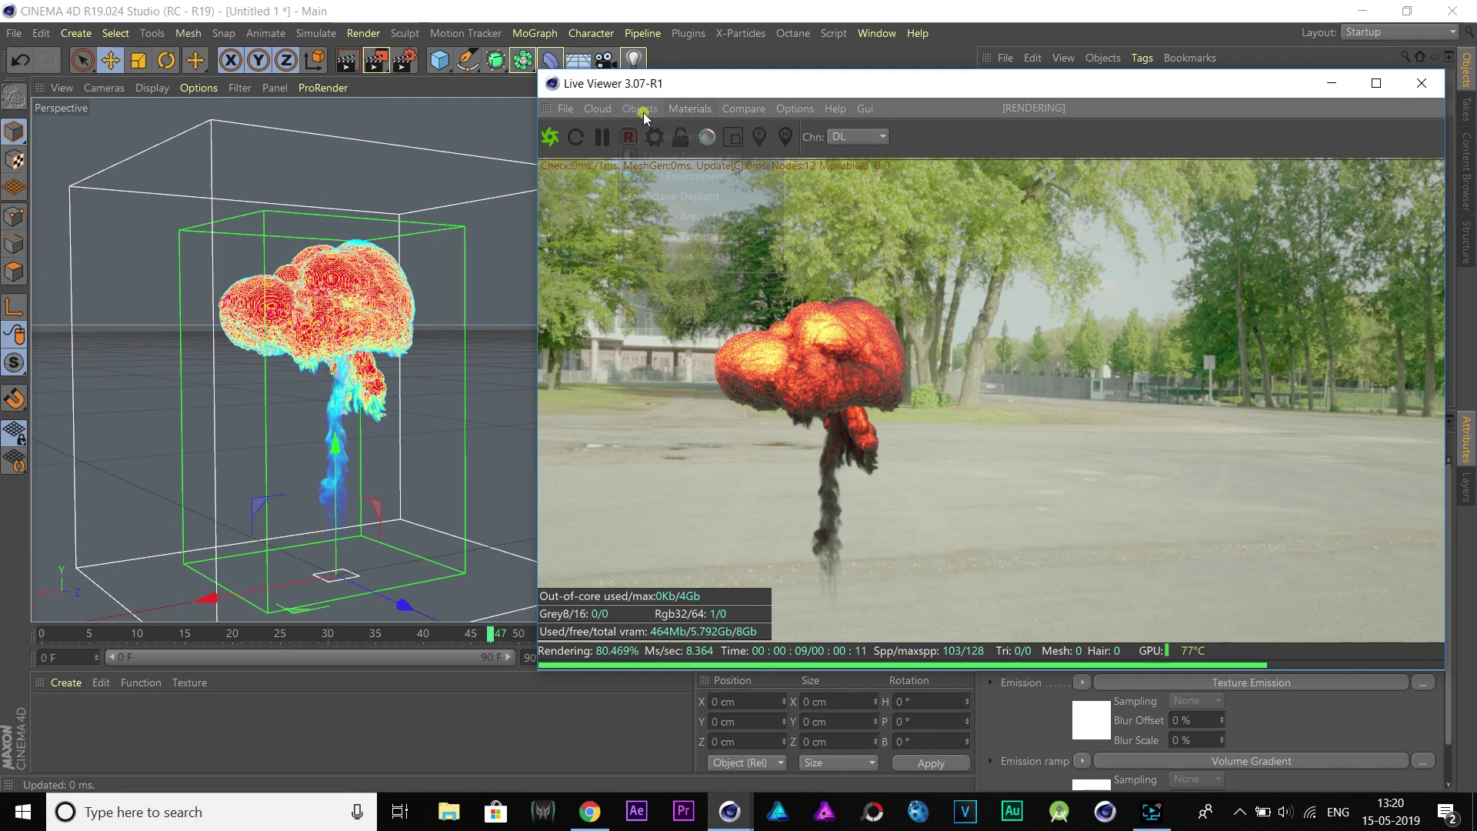
- Add an Octane Daylight, raise it above the explosion to about 353 cm in Y, and rotate it to angle the sunlight across the cloud
click(640, 108)
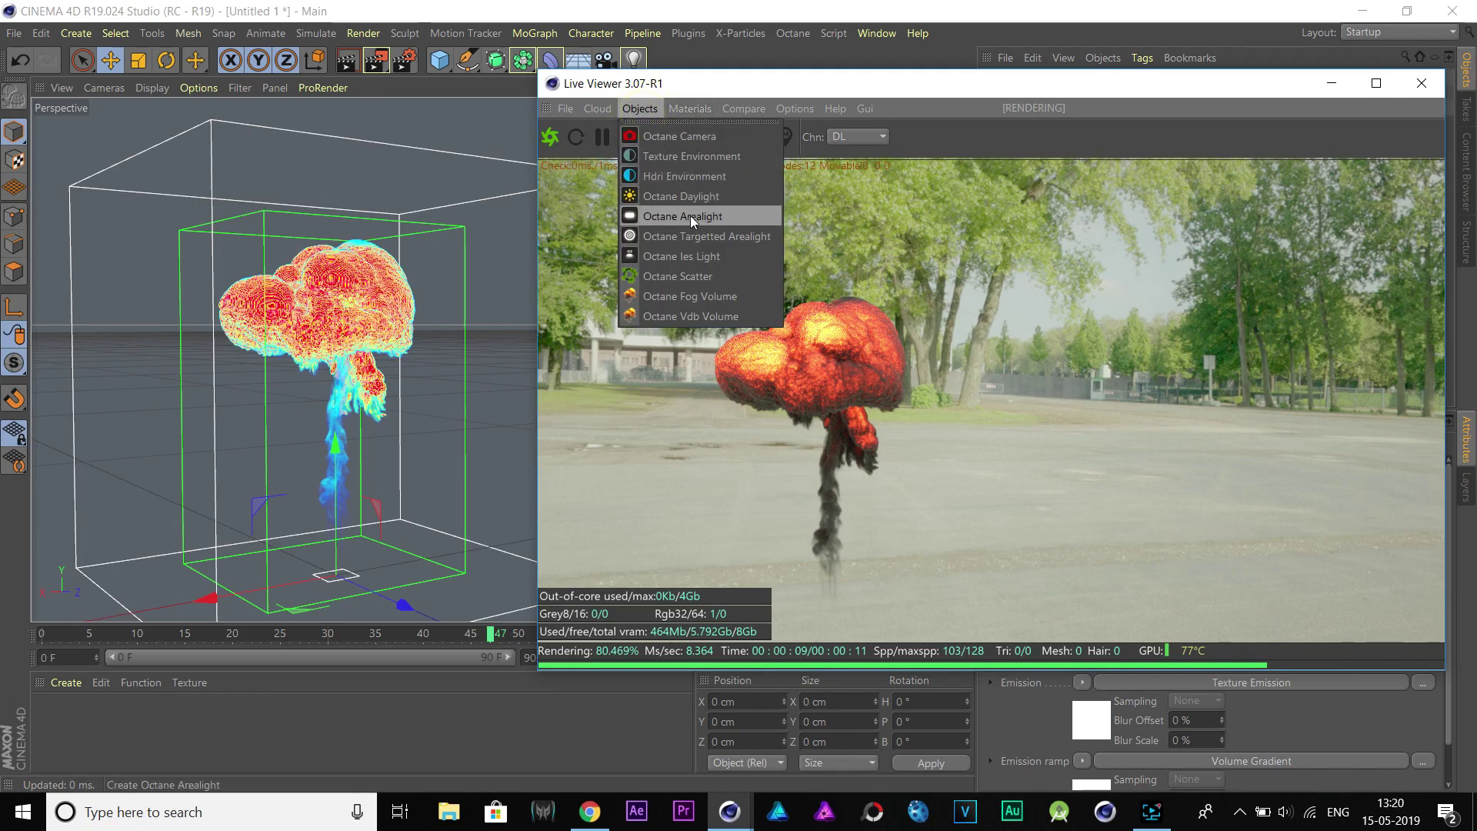
click(680, 214)
drag(335, 465, 362, 223)
key(r)
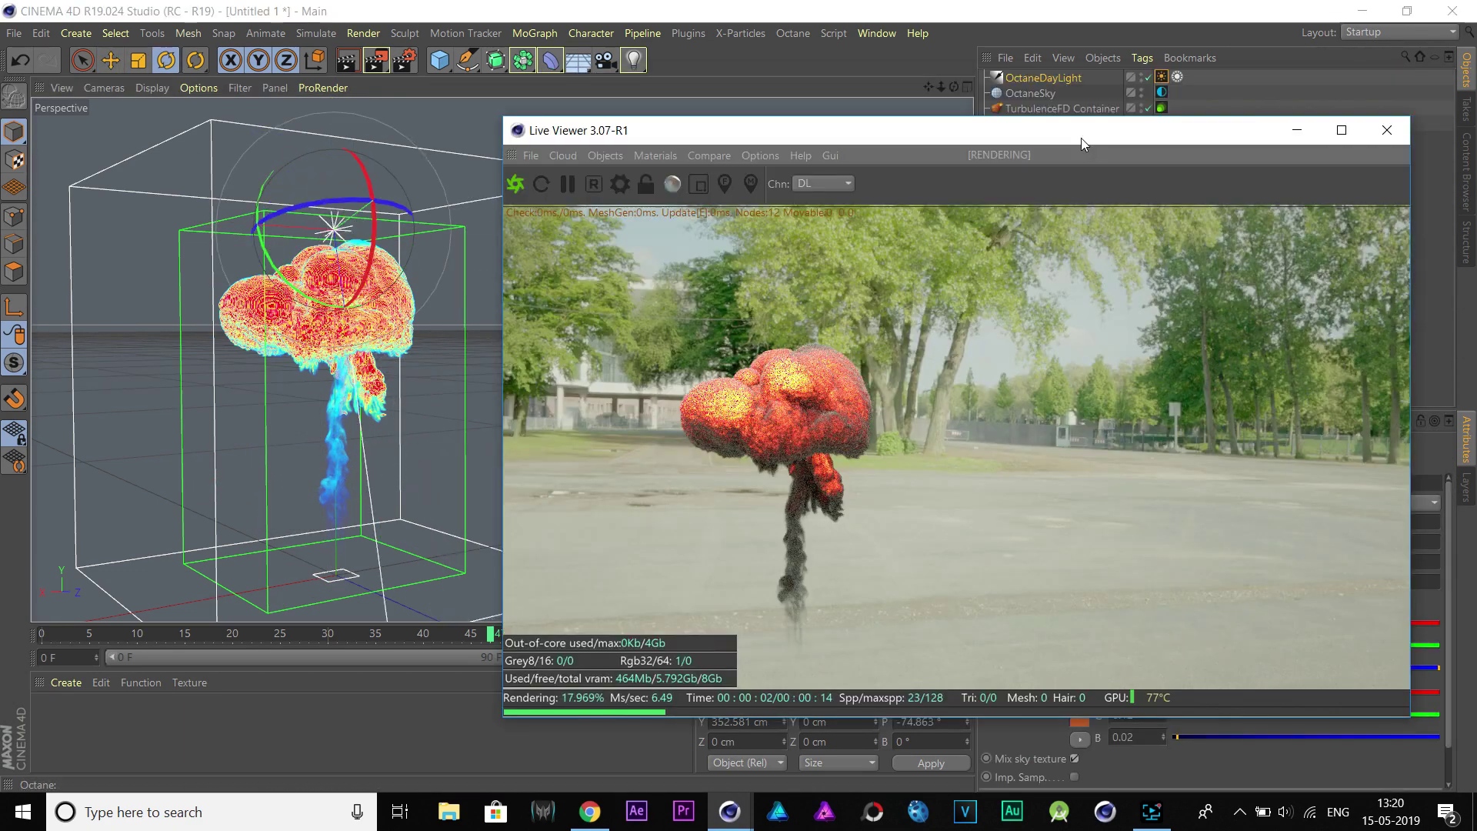
drag(372, 192, 281, 225)
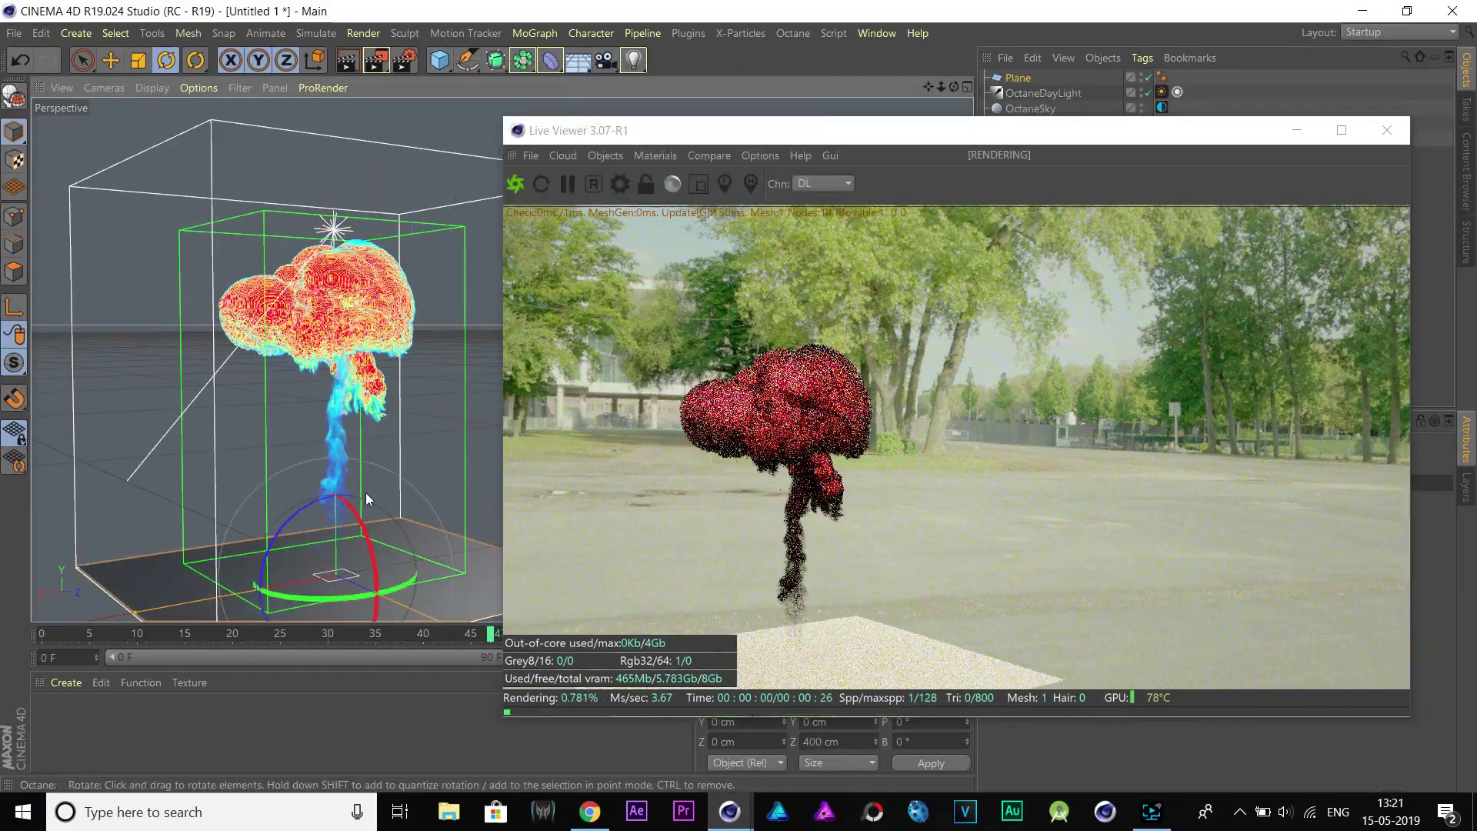
- Raise the ground plane to about 72 cm at the base of the smoke column and enlarge its Z size to about 1387 cm
key(e)
drag(366, 523, 317, 436)
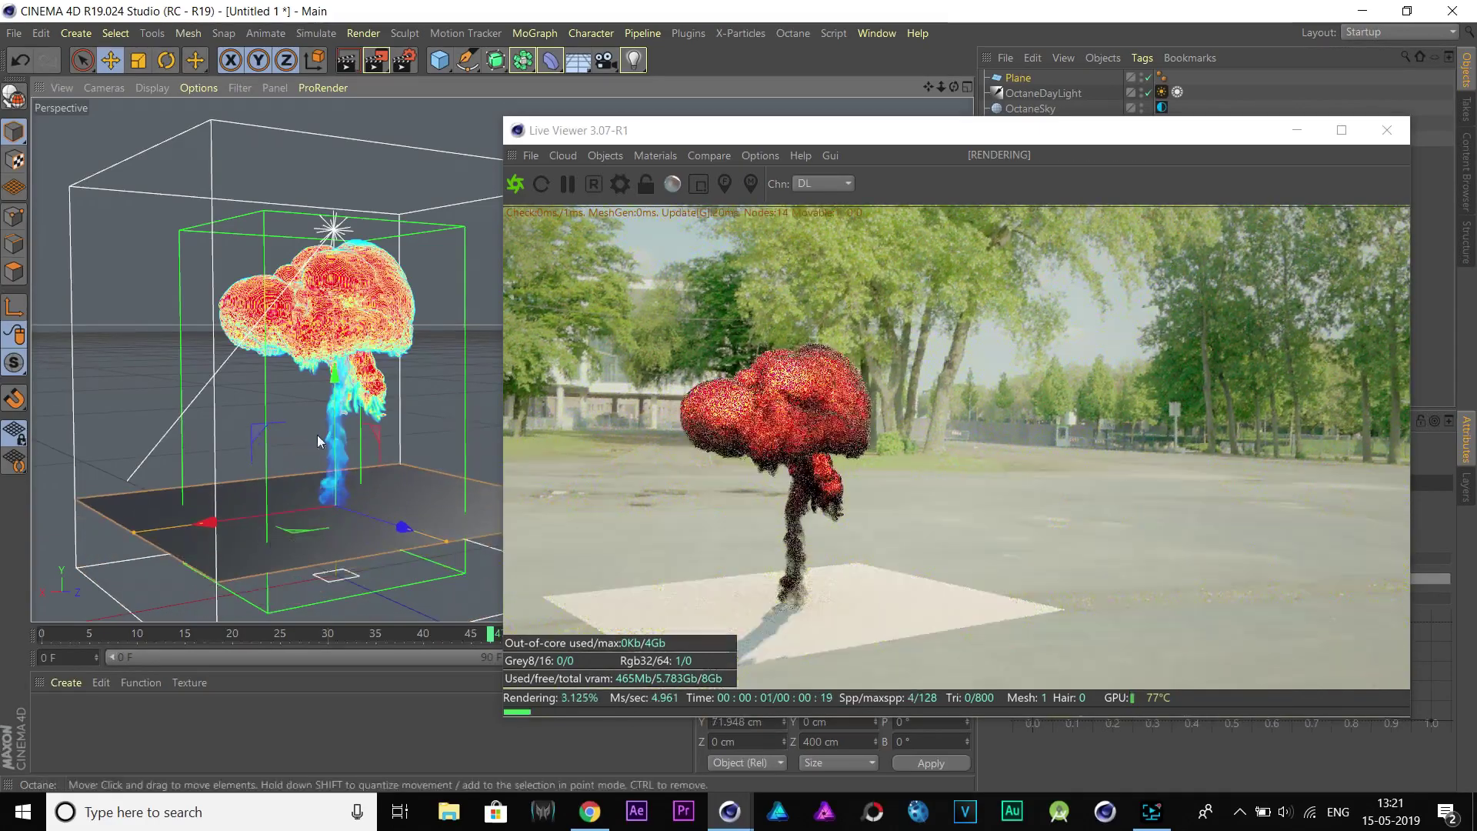
drag(446, 541, 486, 573)
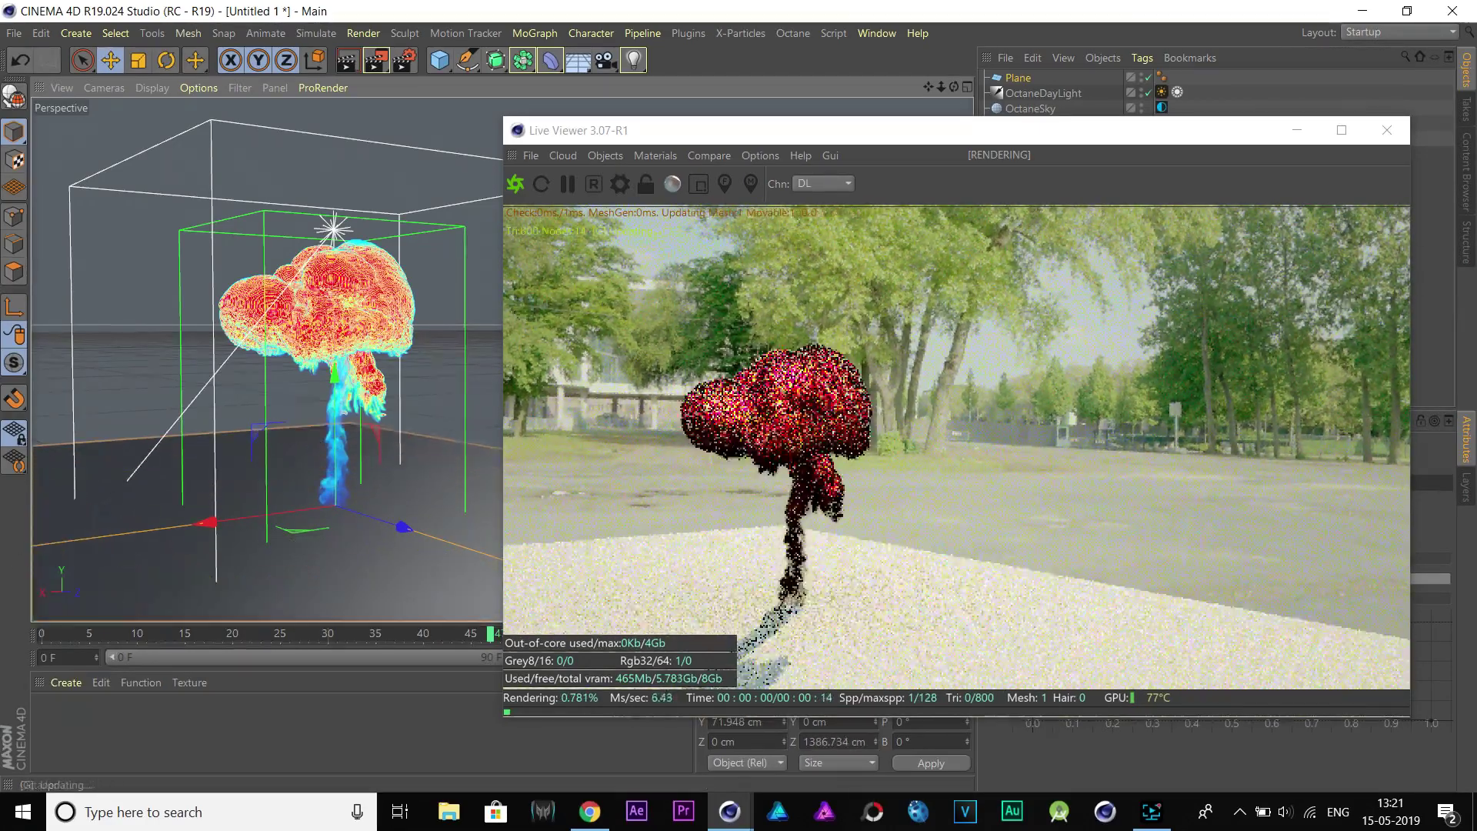